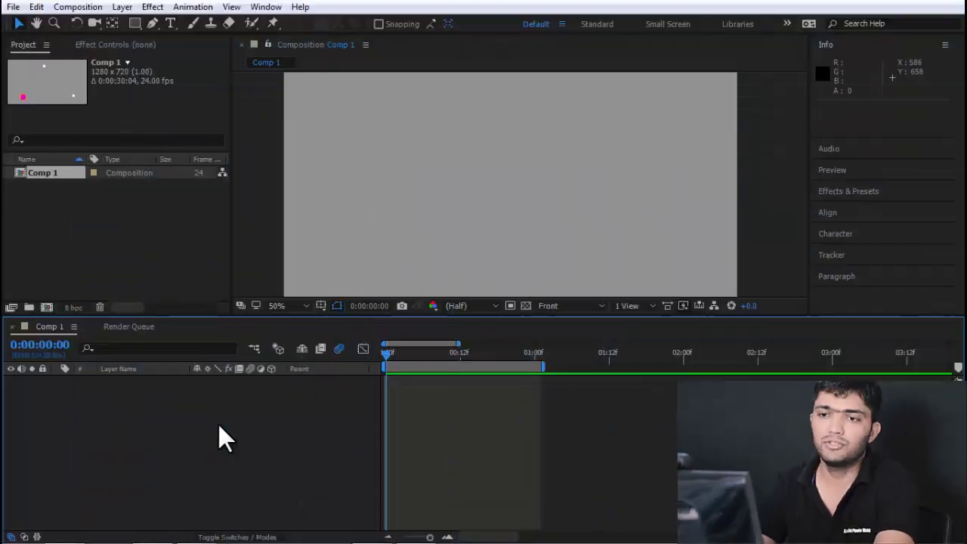
Draw a magenta rectangle with a 12 px orange stroke and centre its anchor point
{"action": "left_click", "coordinate": [132, 272]}
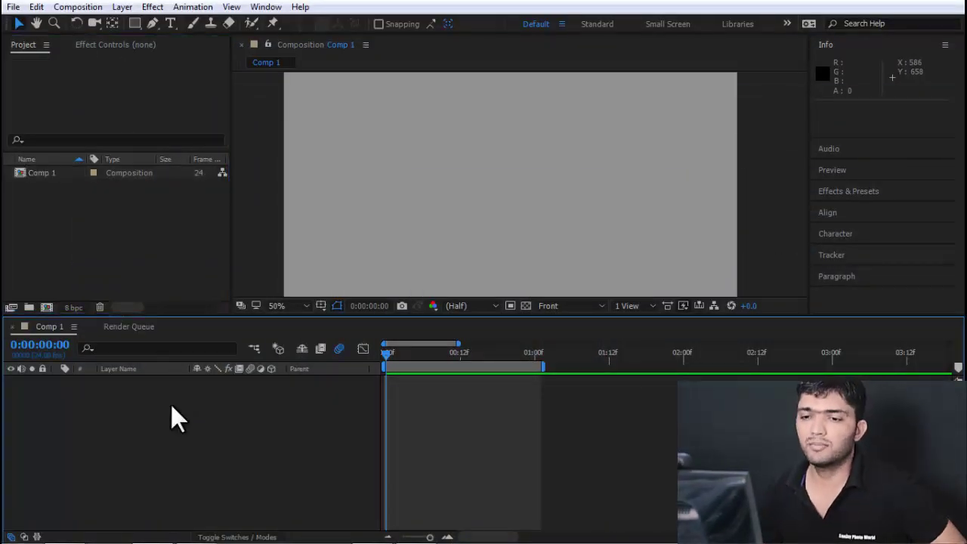
{"action": "left_click", "coordinate": [133, 23]}
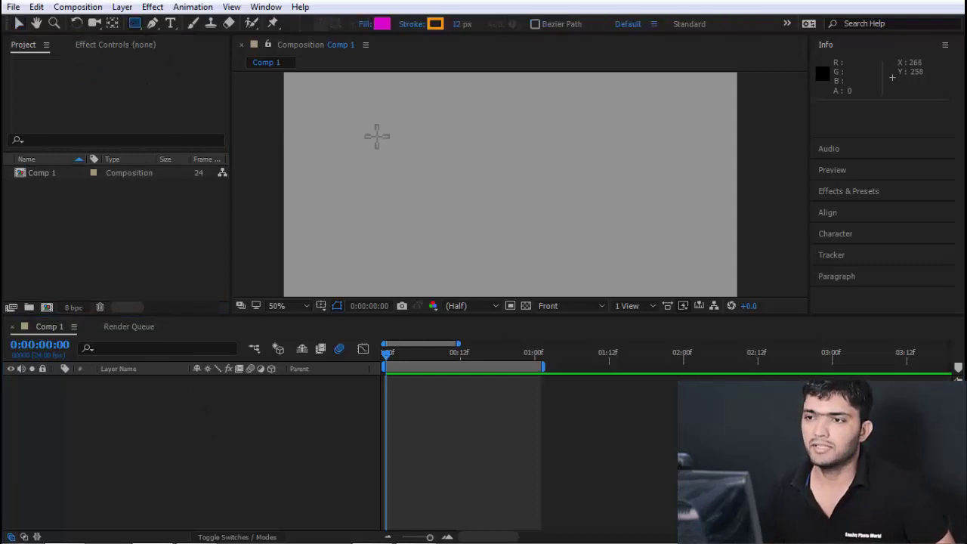
{"action": "left_click_drag", "start_coordinate": [379, 136], "coordinate": [454, 193]}
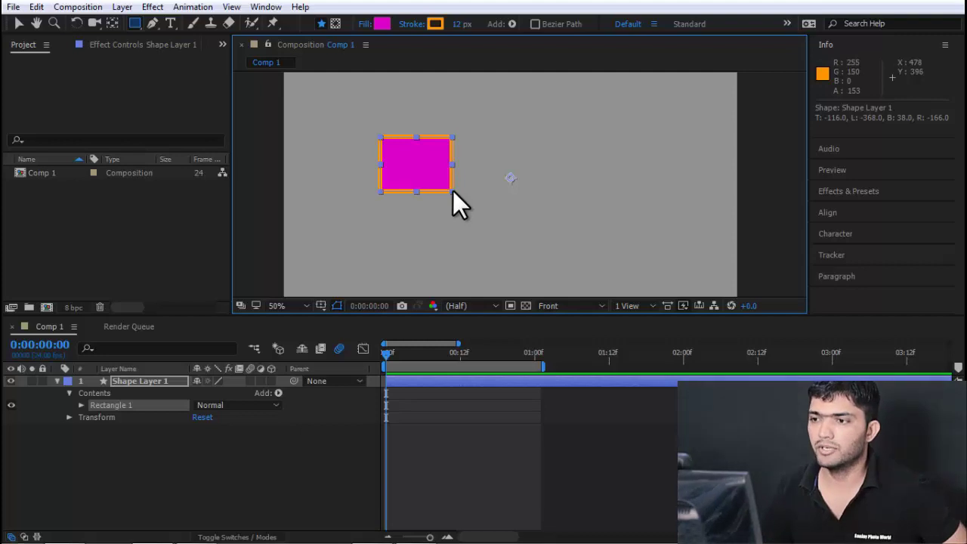
{"action": "key", "text": "ctrl+alt+Home"}
{"action": "key", "text": "period"}
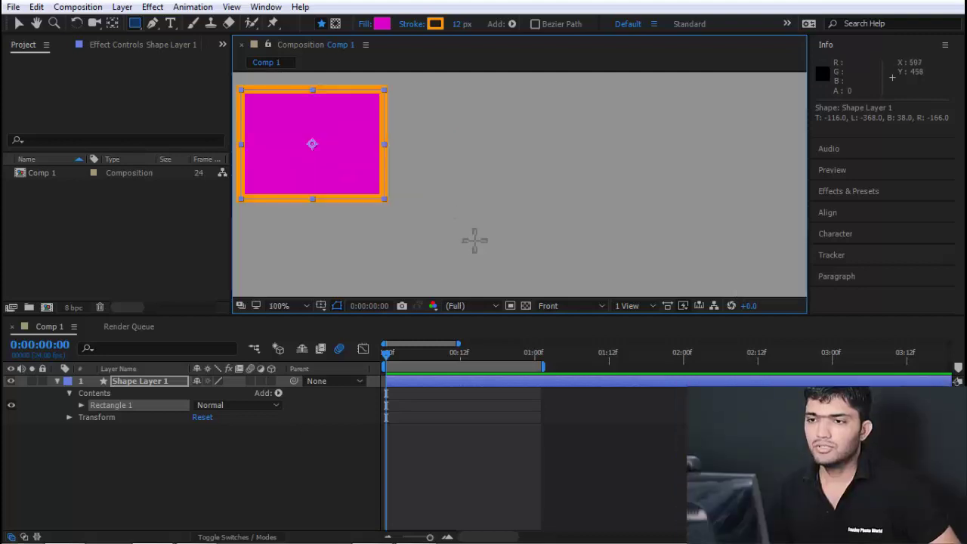
{"action": "key", "text": "comma"}
{"action": "key", "text": "comma"}
{"action": "key", "text": "period"}
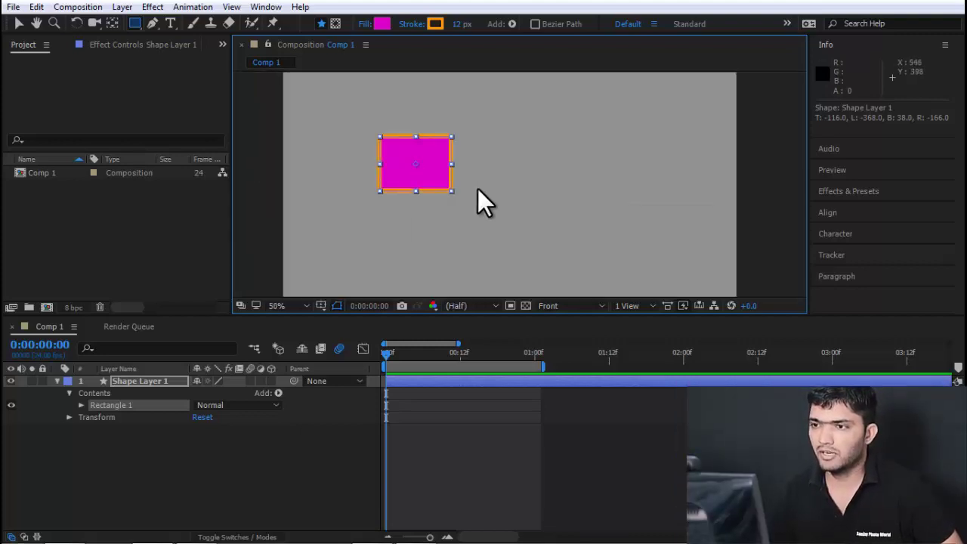
Move the rectangle toward the lower left of the composition
{"action": "key", "text": "v"}
{"action": "left_click", "coordinate": [503, 177]}
{"action": "left_click", "coordinate": [412, 157]}
{"action": "left_click_drag", "start_coordinate": [435, 148], "coordinate": [371, 210]}
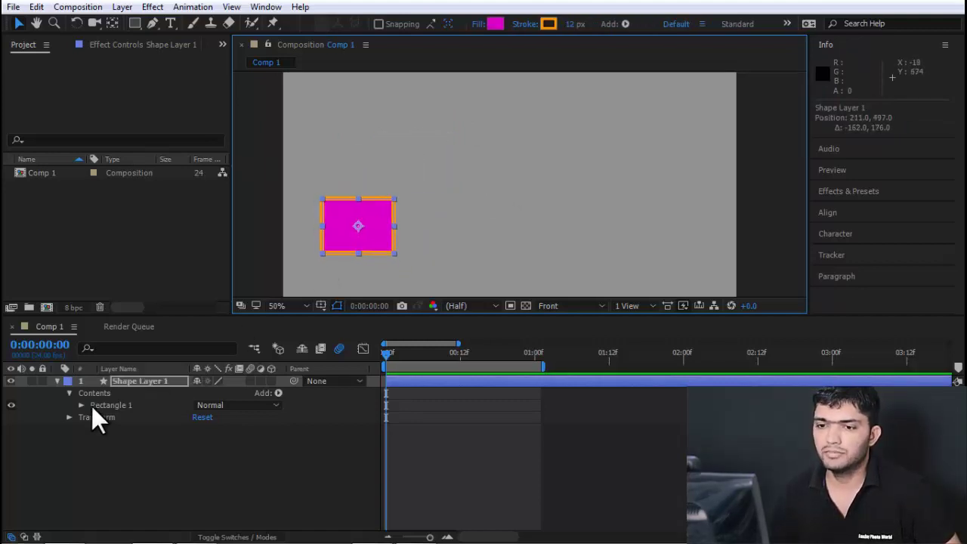
Reveal the layer's Transform properties and set a Position keyframe at frame 0
{"action": "left_click", "coordinate": [69, 416]}
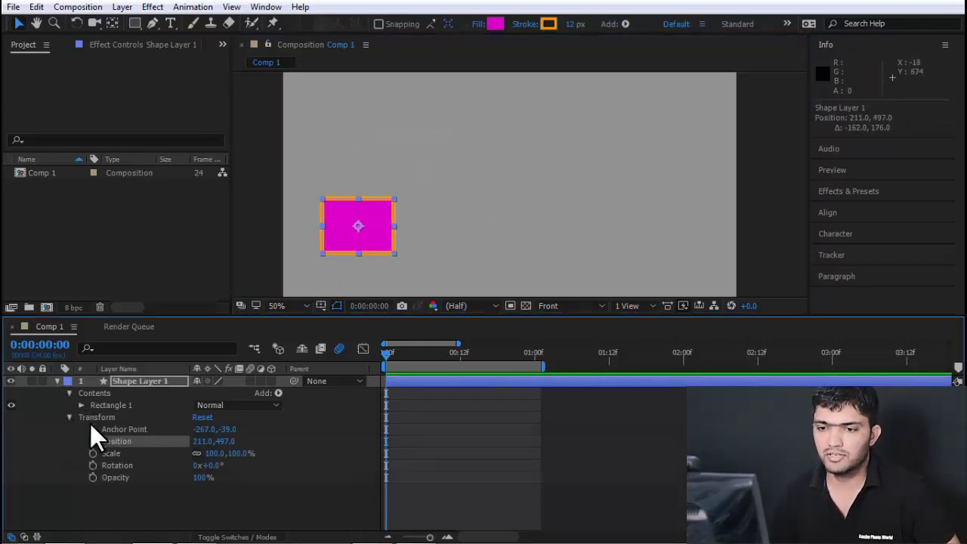
{"action": "left_click_drag", "start_coordinate": [390, 358], "coordinate": [389, 384]}
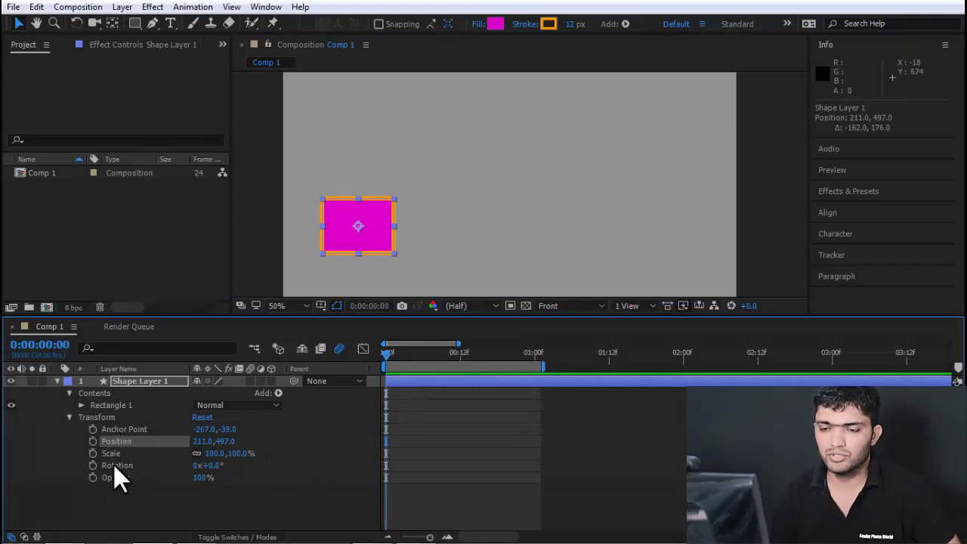
{"action": "left_click_drag", "start_coordinate": [389, 357], "coordinate": [389, 361]}
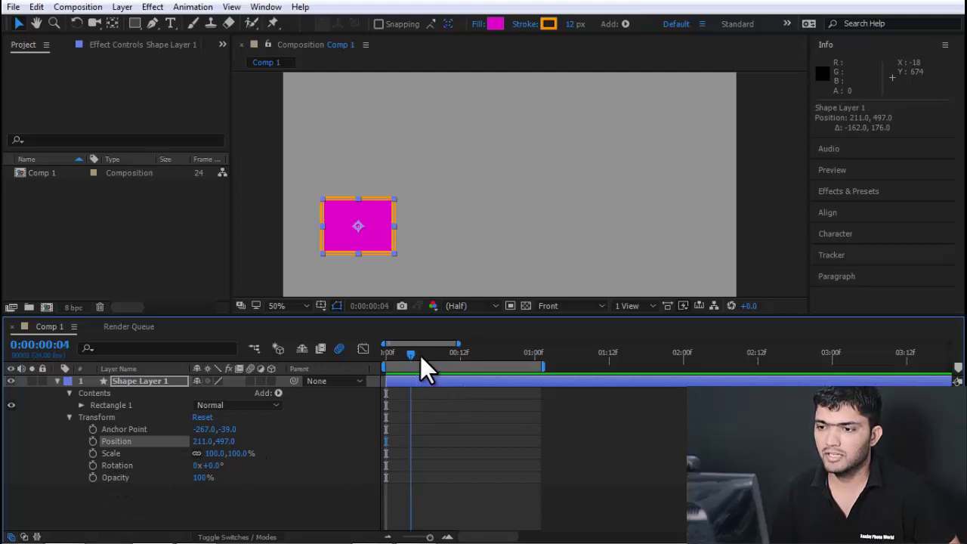
{"action": "left_click", "coordinate": [91, 443]}
Add Position keyframes at 1:01 on the right and at 0:12 at top middle (655.3,231)
{"action": "left_click_drag", "start_coordinate": [418, 361], "coordinate": [539, 361]}
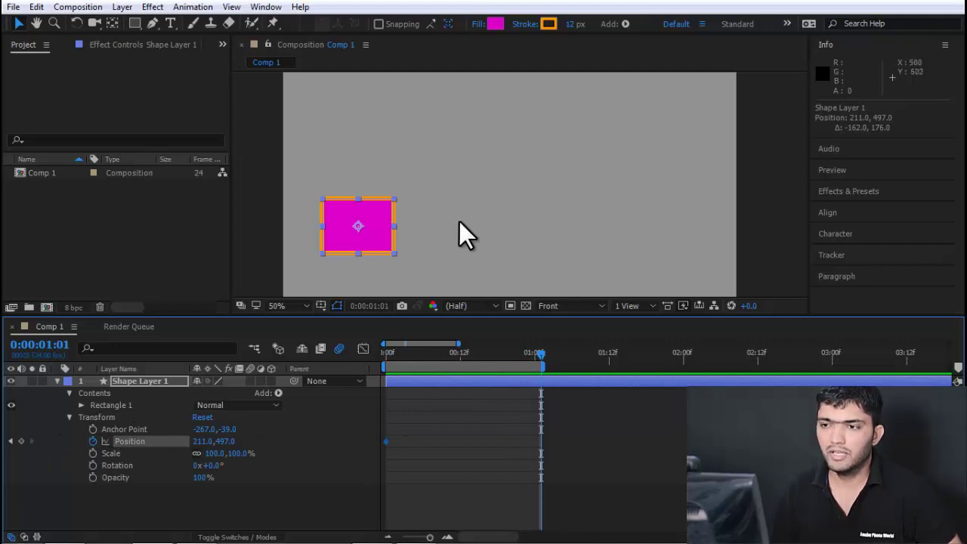
{"action": "left_click_drag", "start_coordinate": [388, 233], "coordinate": [696, 240]}
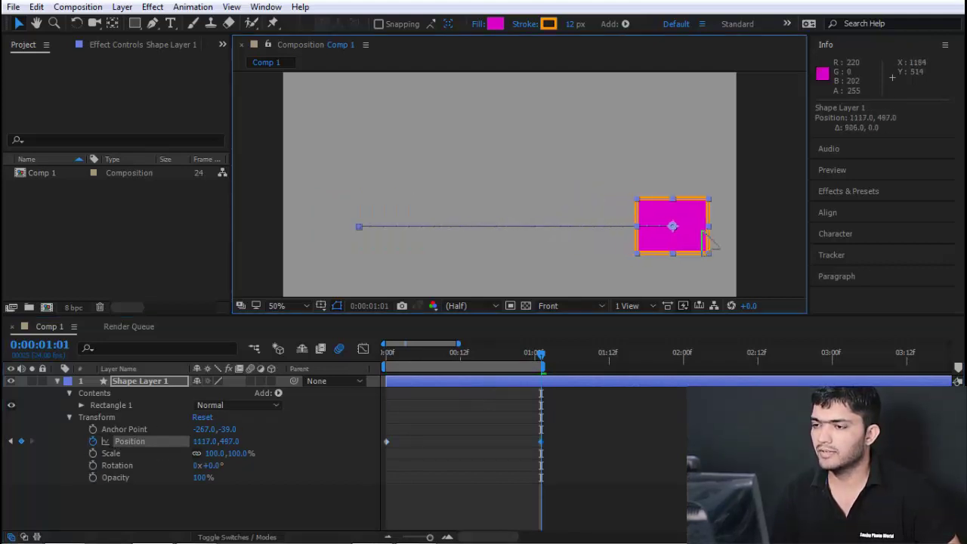
{"action": "left_click", "coordinate": [461, 355]}
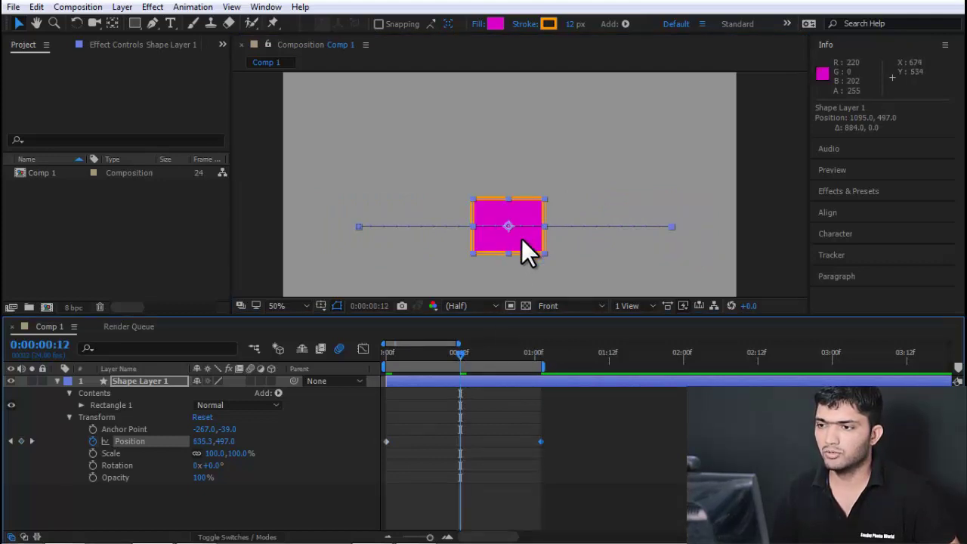
{"action": "left_click_drag", "start_coordinate": [522, 239], "coordinate": [530, 143]}
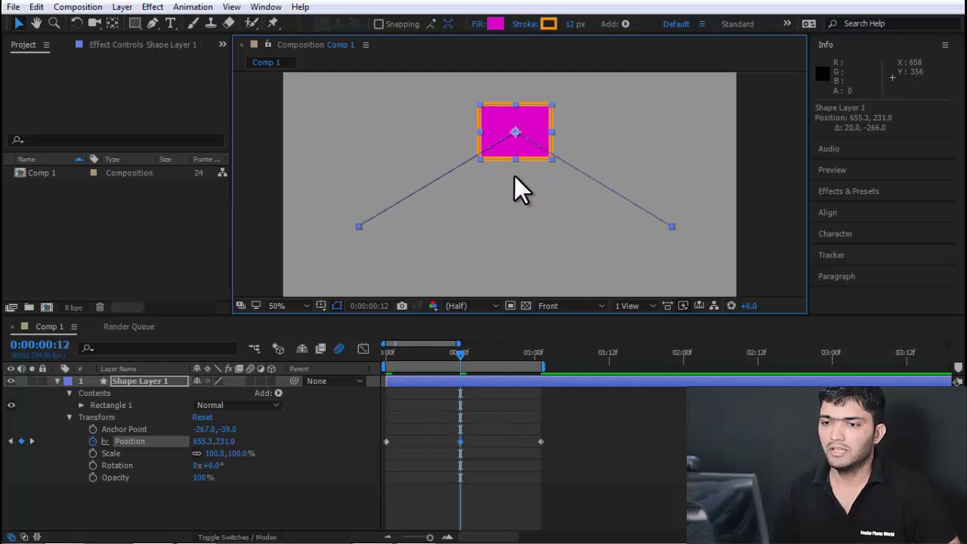
{"action": "left_click", "coordinate": [454, 437]}
{"action": "left_click", "coordinate": [460, 441]}
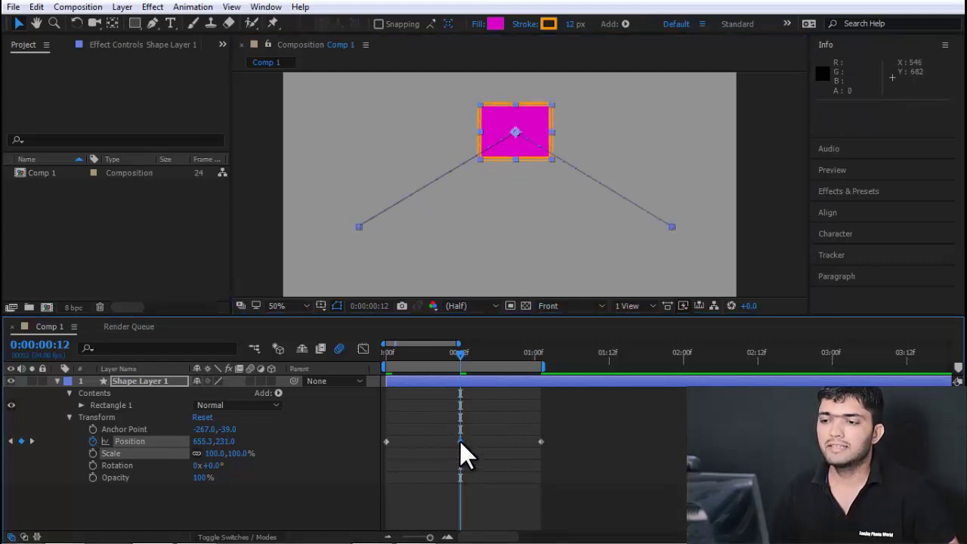
{"action": "right_click", "coordinate": [460, 441]}
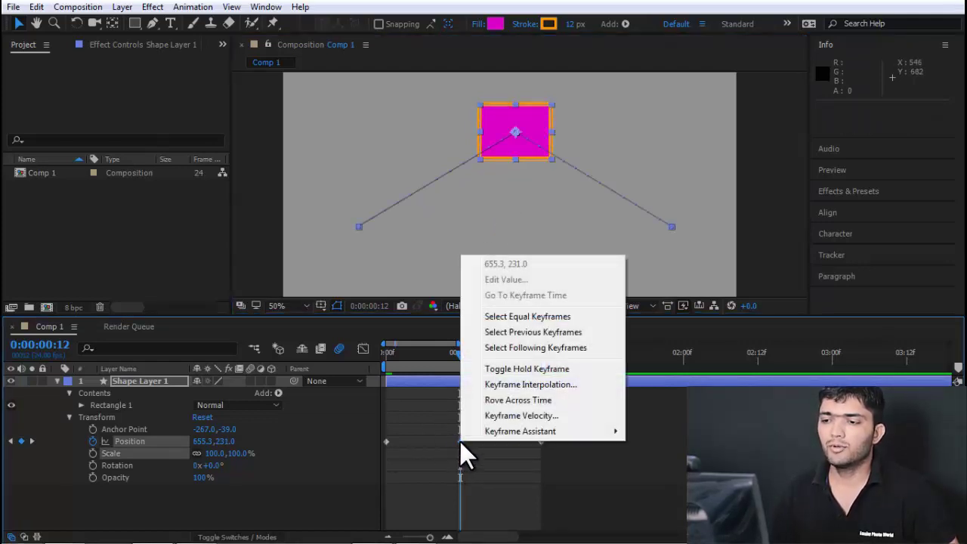
{"action": "left_click", "coordinate": [500, 385]}
{"action": "left_click", "coordinate": [876, 306]}
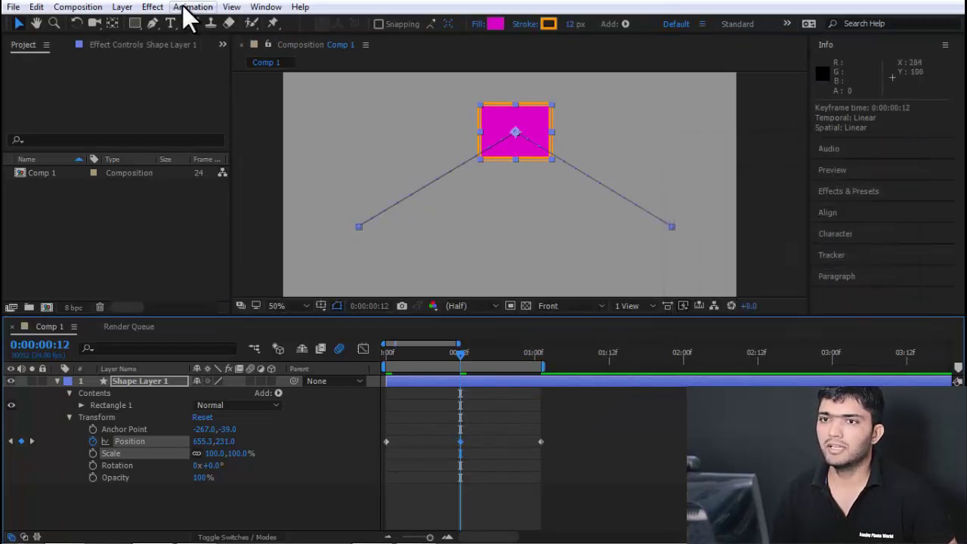
{"action": "left_click", "coordinate": [185, 8]}
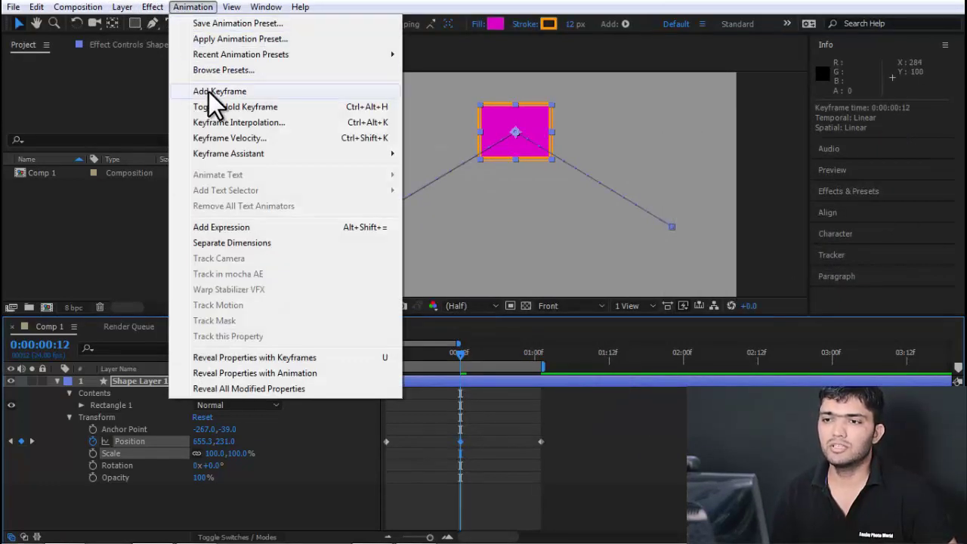
{"action": "left_click", "coordinate": [274, 123]}
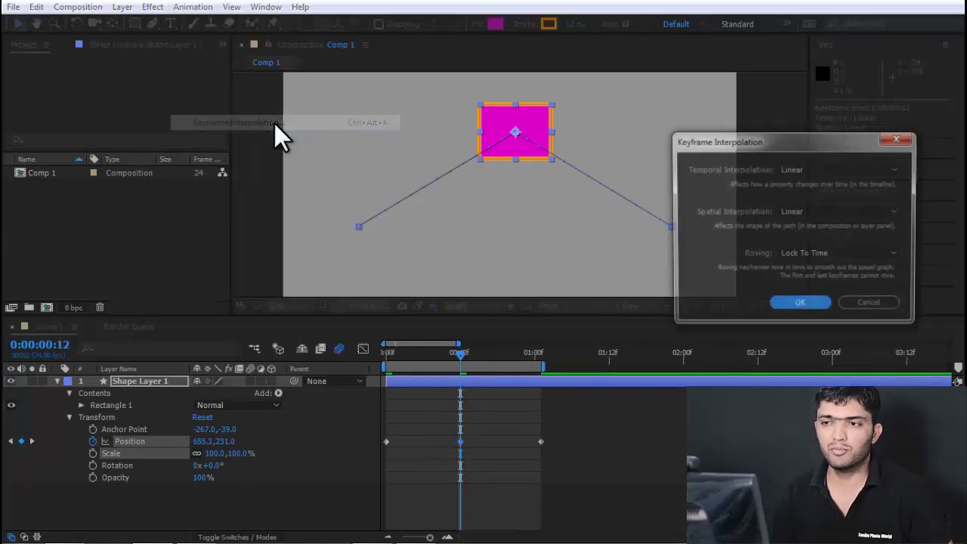
{"action": "left_click", "coordinate": [862, 306]}
{"action": "key", "text": "ctrl+alt+k"}
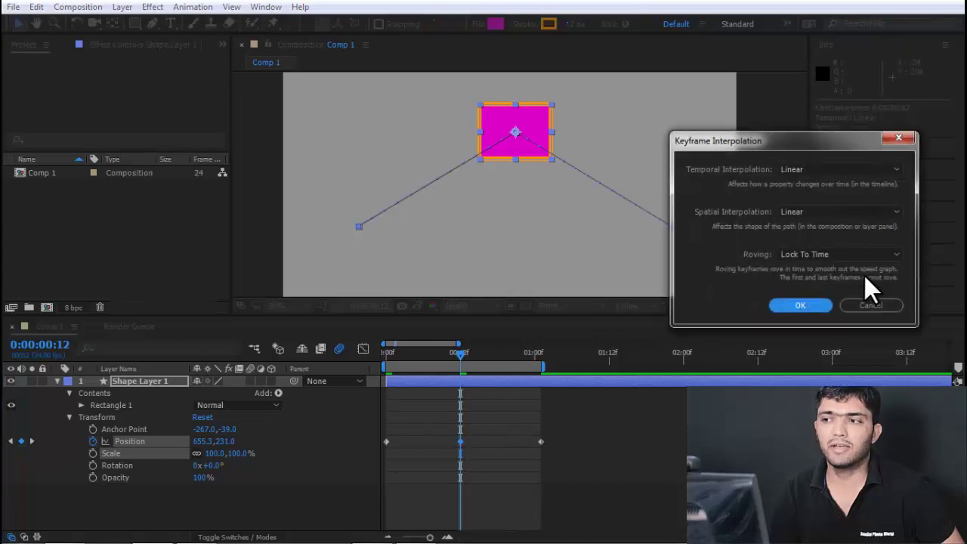
{"action": "left_click", "coordinate": [870, 305]}
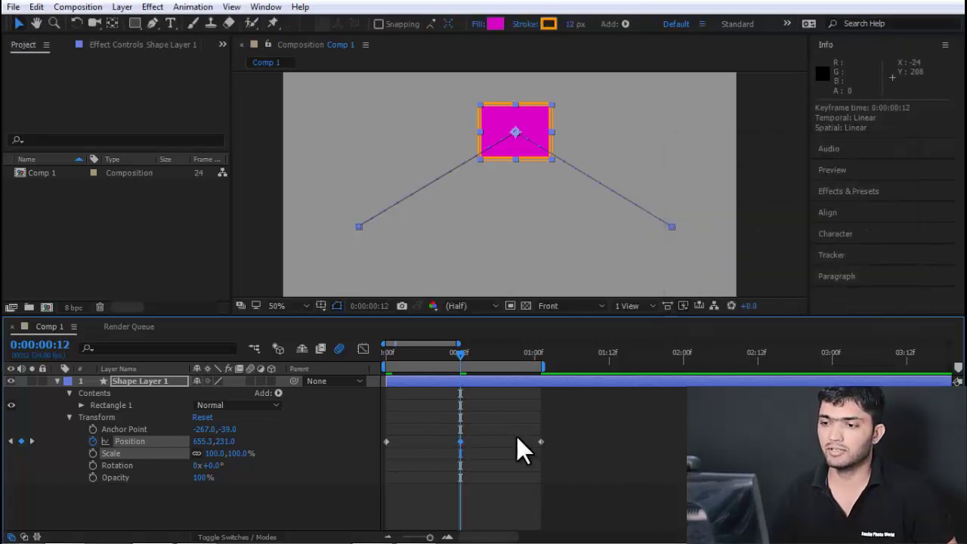
{"action": "left_click_drag", "start_coordinate": [498, 421], "coordinate": [451, 453]}
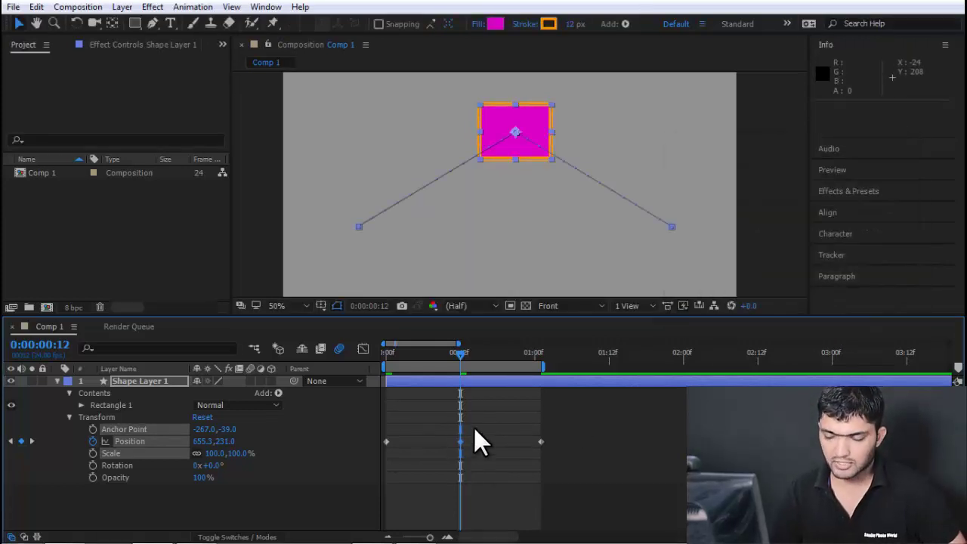
Open Keyframe Interpolation for the middle keyframe and move the dialog to the left side
{"action": "key", "text": "ctrl+alt+k"}
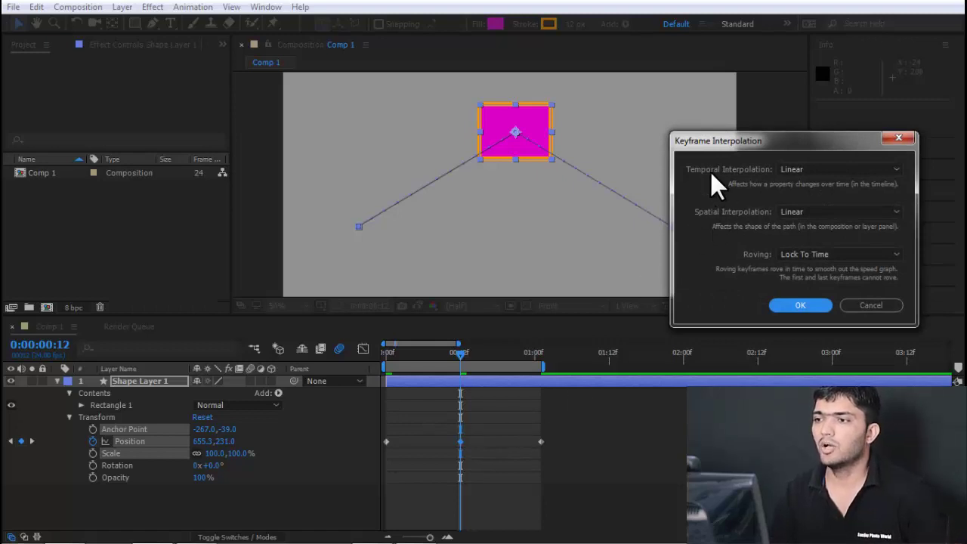
{"action": "mouse_move", "coordinate": [722, 149]}
{"action": "left_mouse_down"}
{"action": "mouse_move", "coordinate": [168, 207]}
{"action": "mouse_move", "coordinate": [164, 176]}
{"action": "left_mouse_up"}
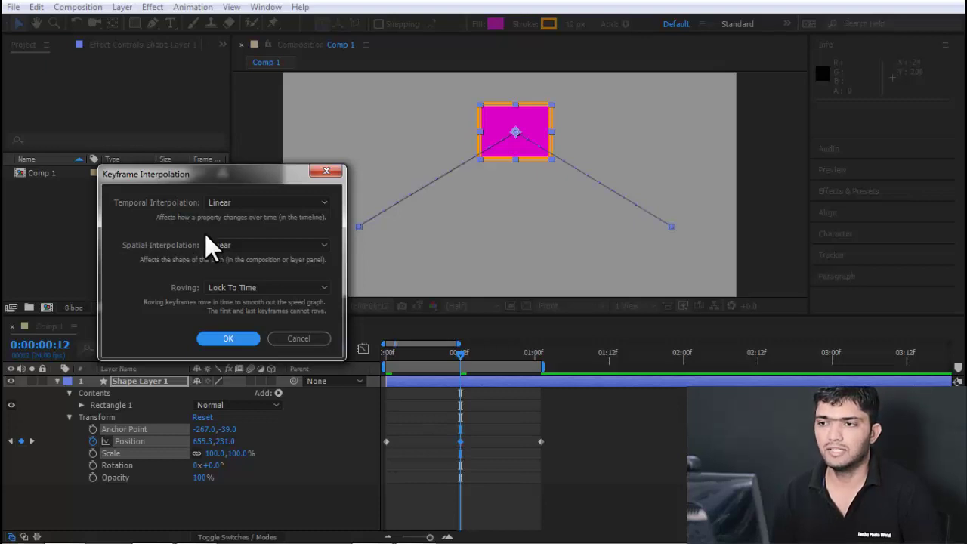
{"action": "left_click_drag", "start_coordinate": [225, 175], "coordinate": [217, 144]}
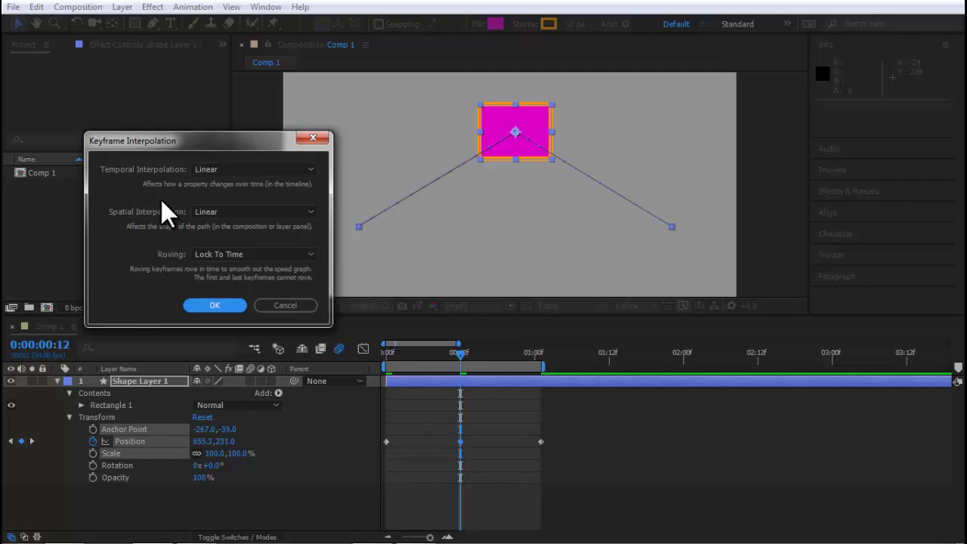
{"action": "left_click", "coordinate": [213, 211]}
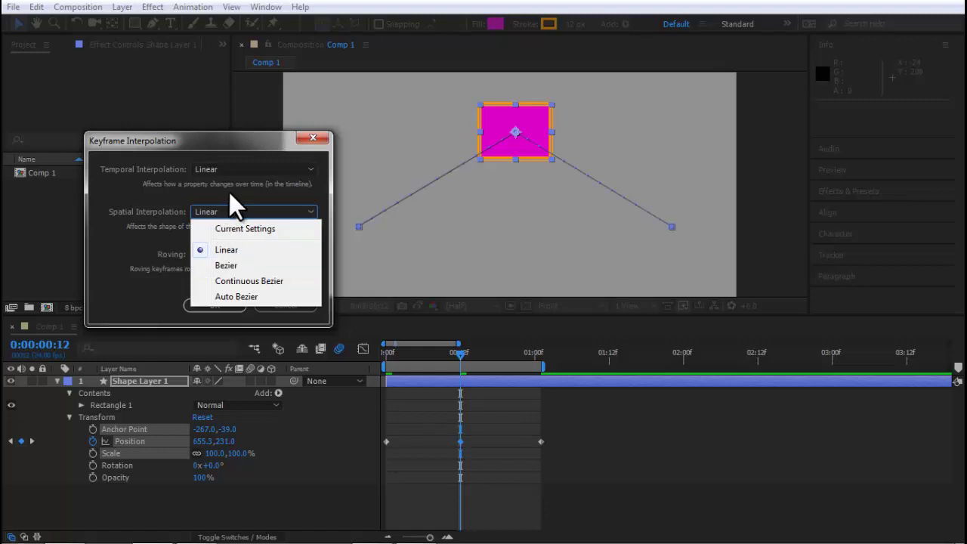
Keep the middle keyframe's spatial and temporal interpolation at Linear and close the dialog
{"action": "left_click", "coordinate": [167, 207]}
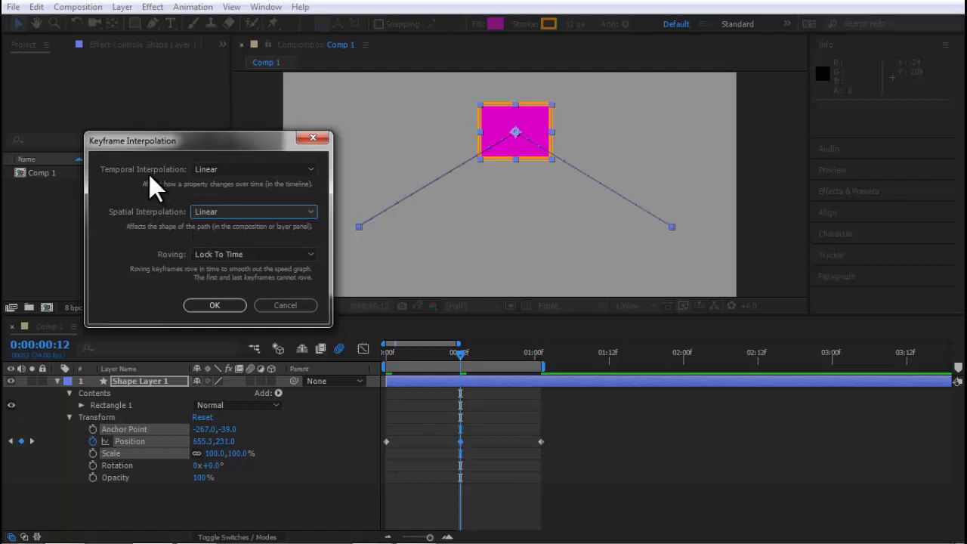
{"action": "left_click", "coordinate": [217, 211]}
{"action": "left_click", "coordinate": [232, 249]}
{"action": "left_click", "coordinate": [209, 207]}
{"action": "left_click", "coordinate": [214, 167]}
{"action": "left_click", "coordinate": [175, 182]}
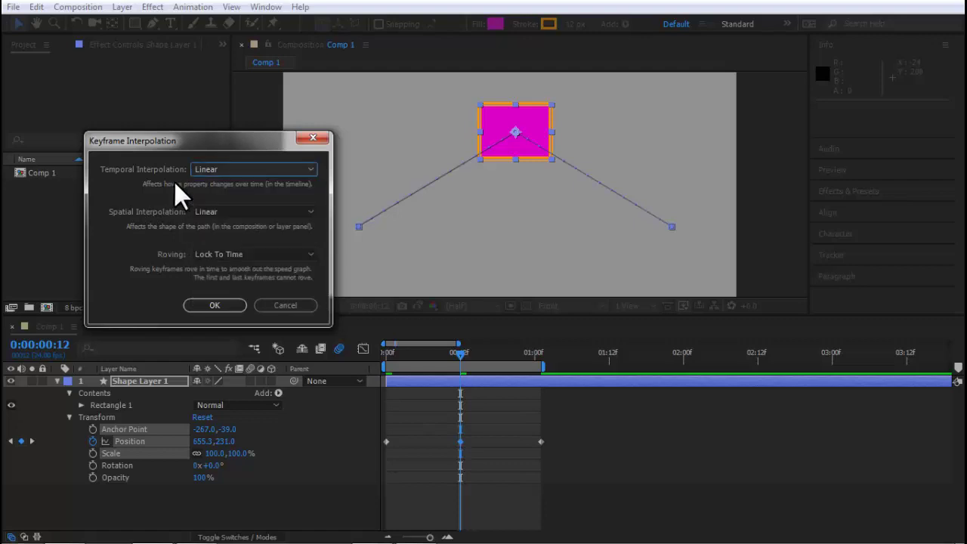
{"action": "left_click", "coordinate": [210, 304]}
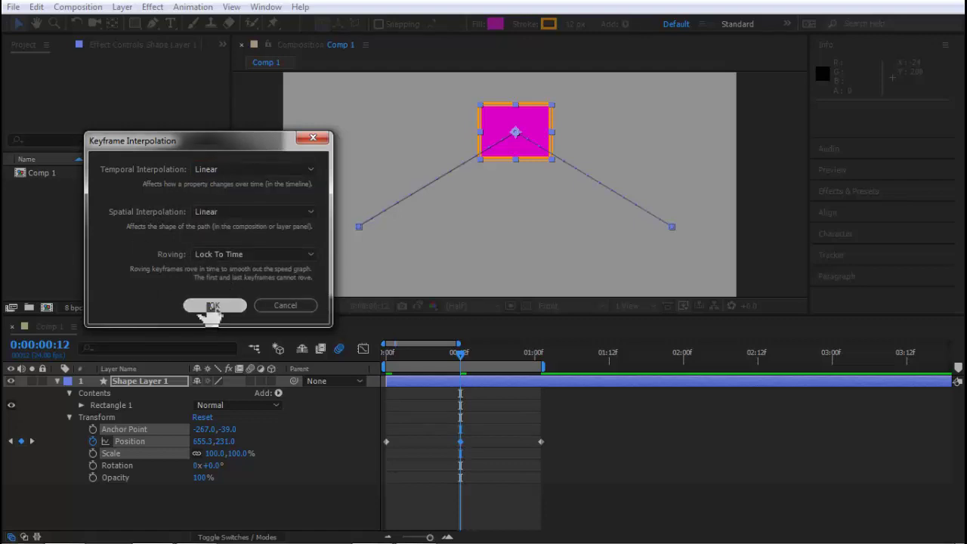
Enable Default Spatial Interpolation to Linear in General preferences and close them
{"action": "left_click", "coordinate": [36, 6]}
{"action": "mouse_move", "coordinate": [114, 407]}
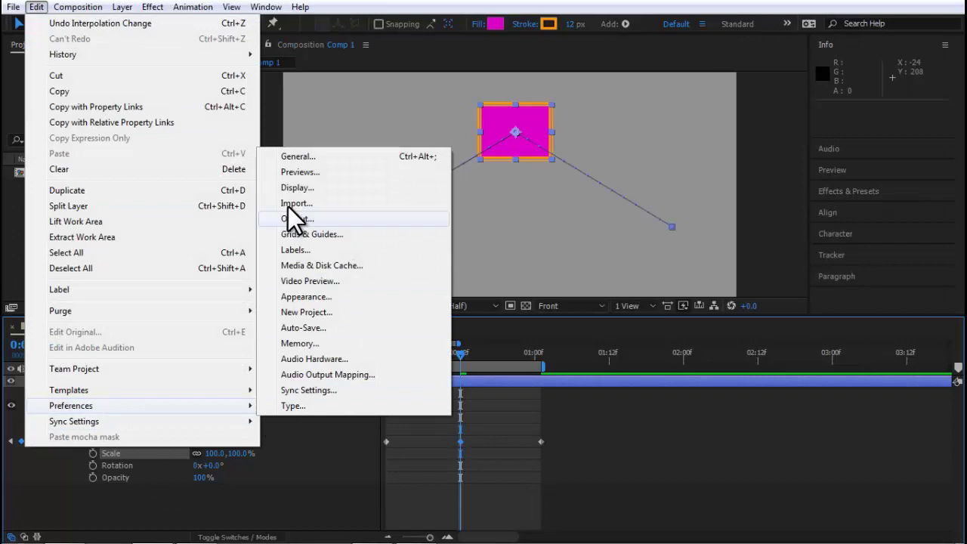
{"action": "left_click", "coordinate": [294, 156]}
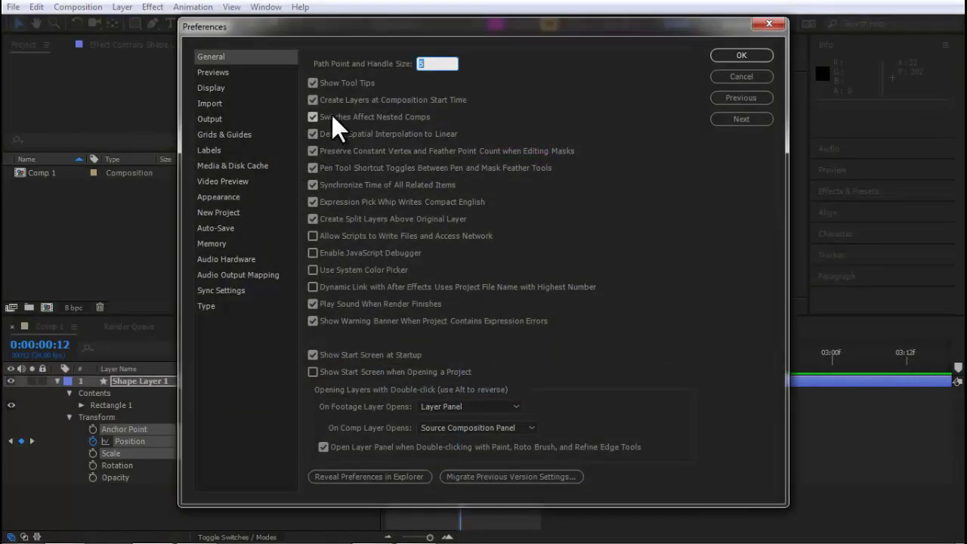
{"action": "left_click", "coordinate": [362, 134]}
{"action": "left_click", "coordinate": [385, 136]}
{"action": "left_click", "coordinate": [312, 134]}
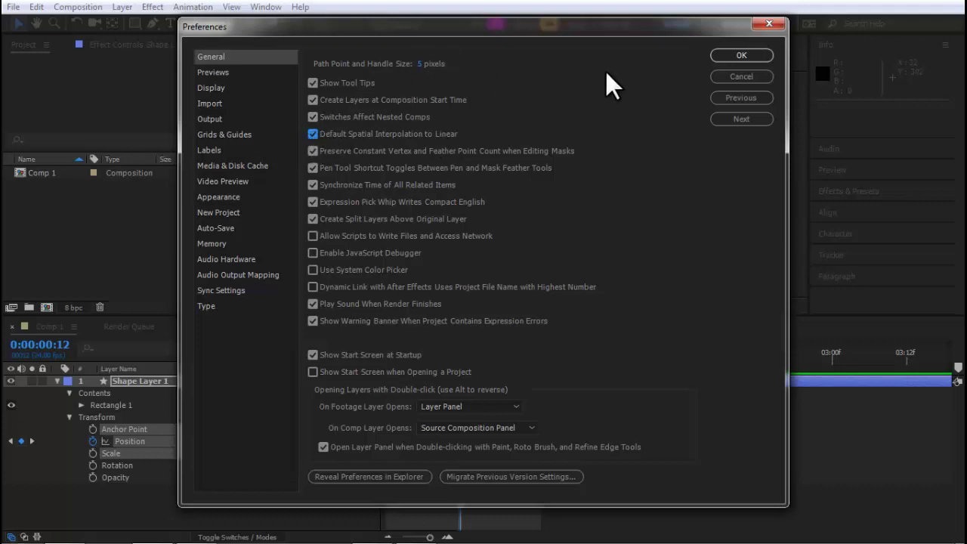
{"action": "left_click", "coordinate": [742, 55]}
Undo the accidental rectangle move and set the middle keyframe's spatial interpolation to Bezier
{"action": "left_click_drag", "start_coordinate": [526, 129], "coordinate": [516, 125]}
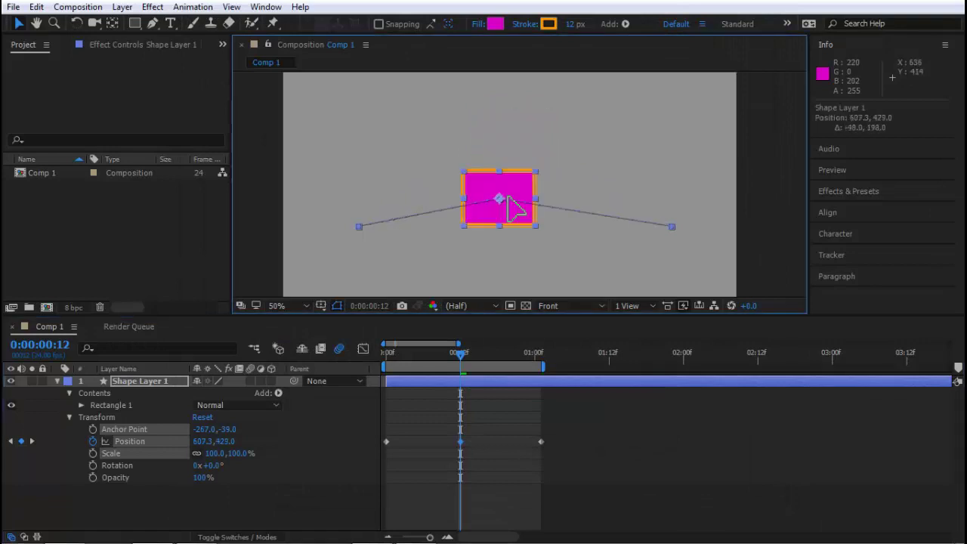
{"action": "key", "text": "ctrl+z"}
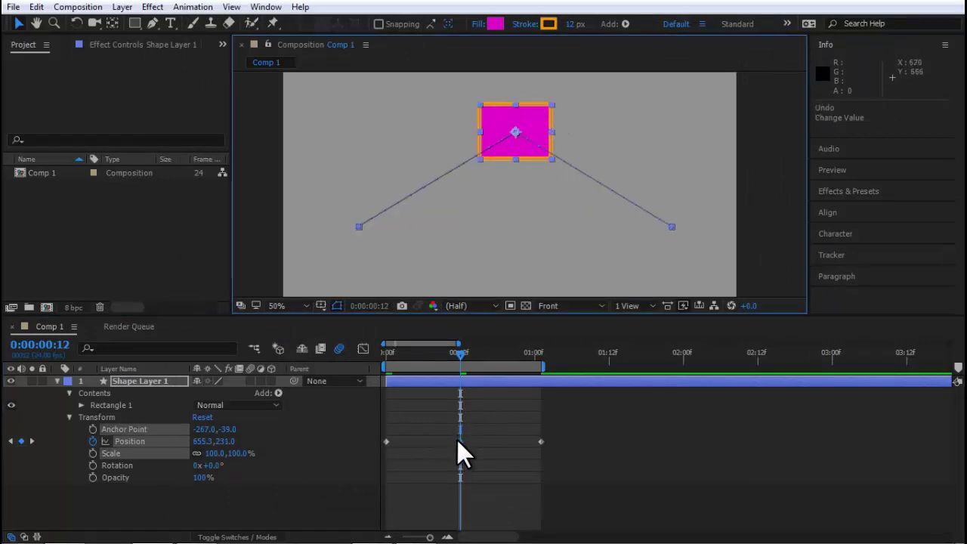
{"action": "mouse_move", "coordinate": [458, 444]}
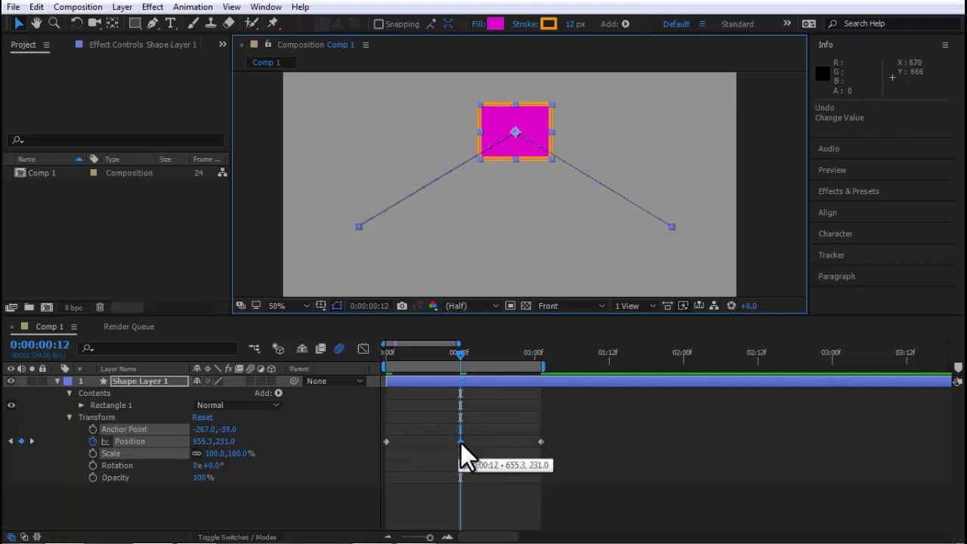
{"action": "left_click", "coordinate": [447, 437]}
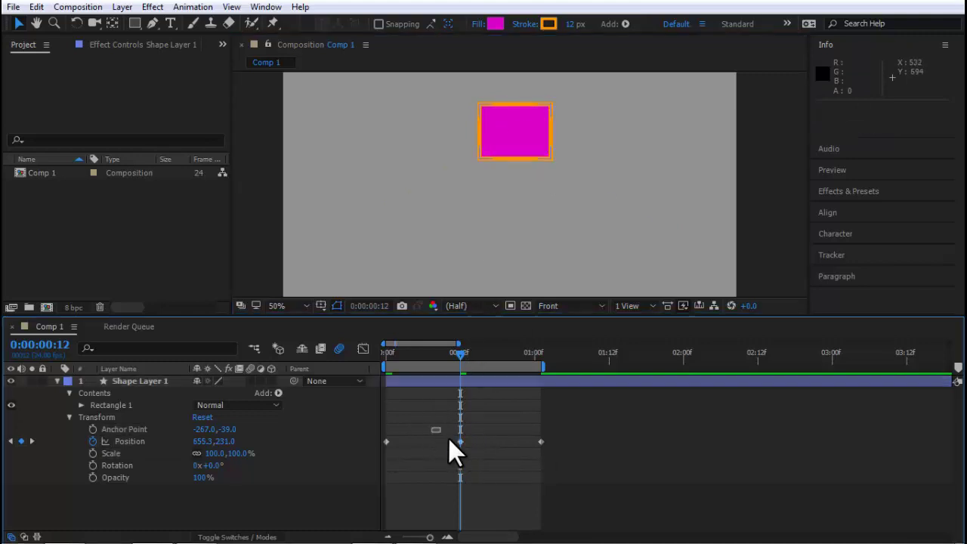
{"action": "left_click", "coordinate": [460, 441]}
{"action": "right_click", "coordinate": [458, 439]}
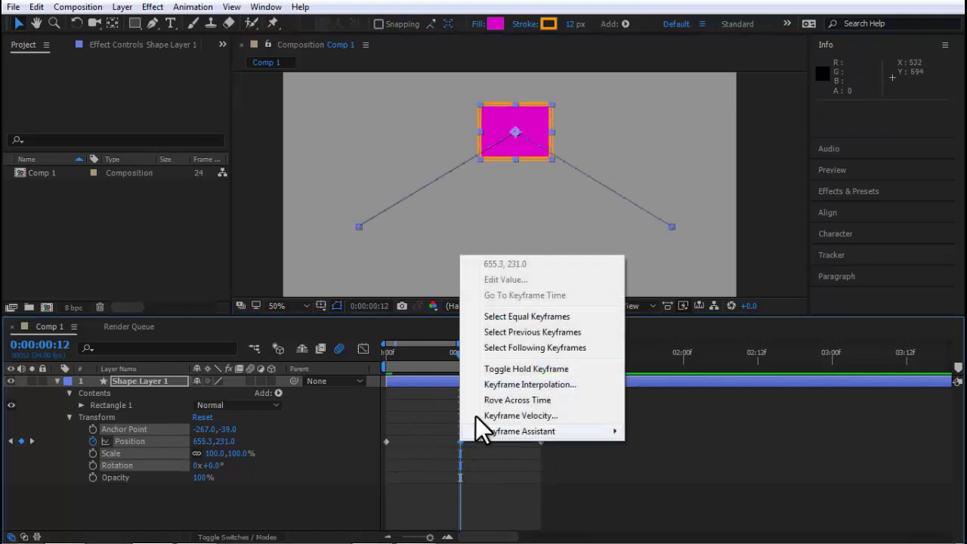
{"action": "left_click", "coordinate": [531, 384]}
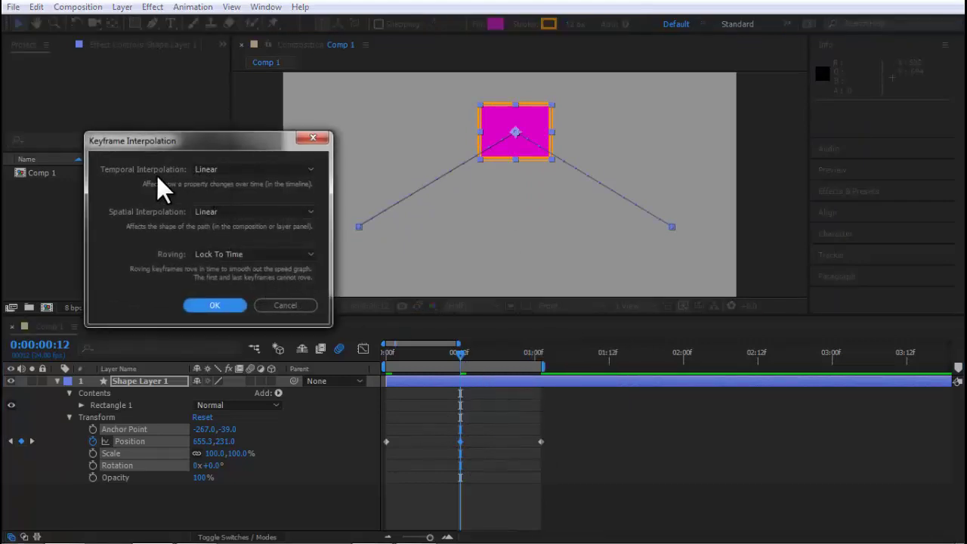
{"action": "left_click", "coordinate": [219, 213]}
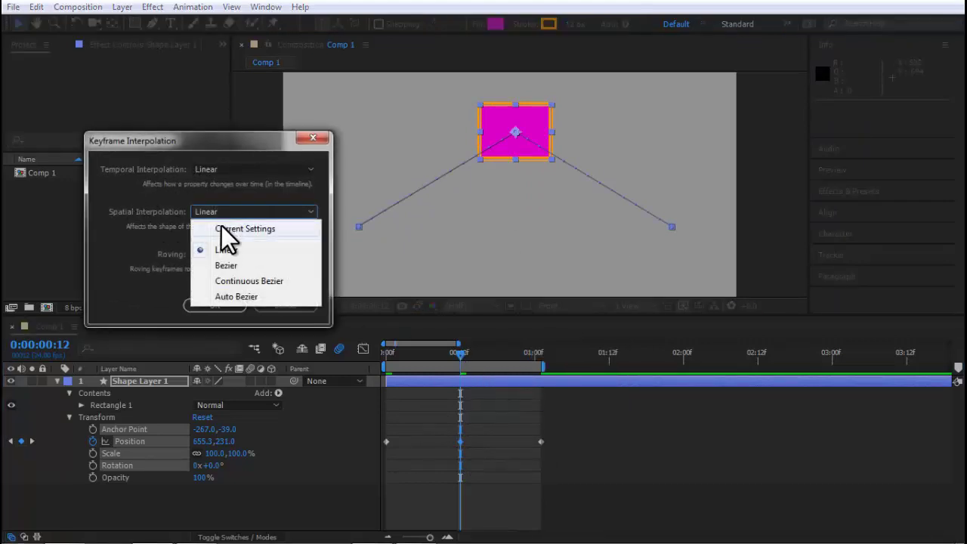
{"action": "left_click", "coordinate": [225, 266]}
{"action": "left_click", "coordinate": [212, 305]}
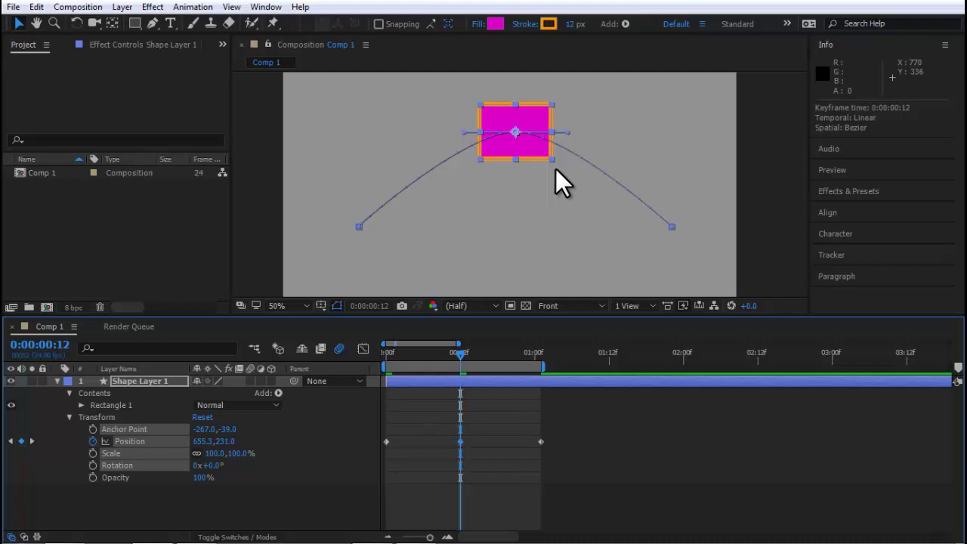
Undo a trial path bend, then set the Position keyframes' spatial interpolation back to Linear
{"action": "left_click", "coordinate": [510, 219]}
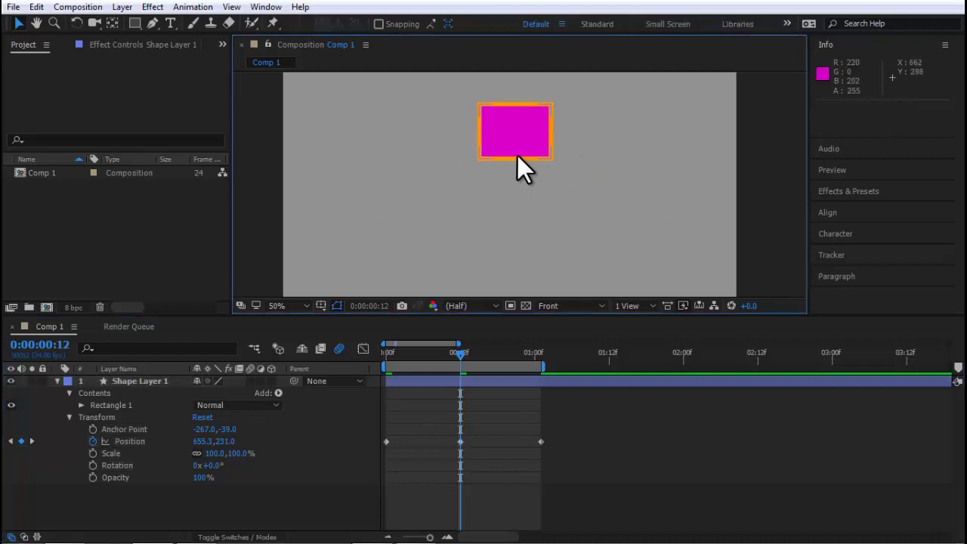
{"action": "left_click", "coordinate": [516, 154]}
{"action": "mouse_move", "coordinate": [515, 131]}
{"action": "left_mouse_down"}
{"action": "mouse_move", "coordinate": [665, 133]}
{"action": "mouse_move", "coordinate": [458, 226]}
{"action": "left_mouse_up"}
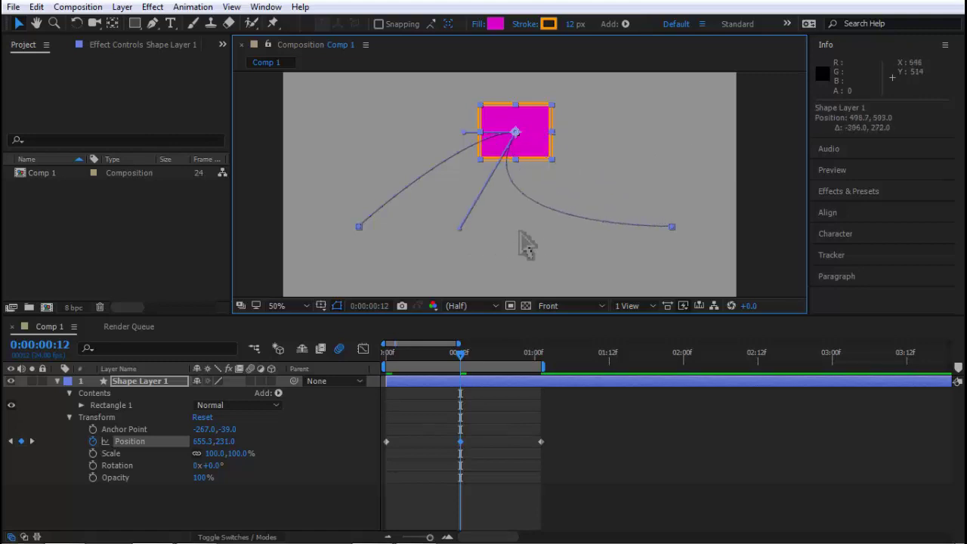
{"action": "key", "text": "ctrl+z"}
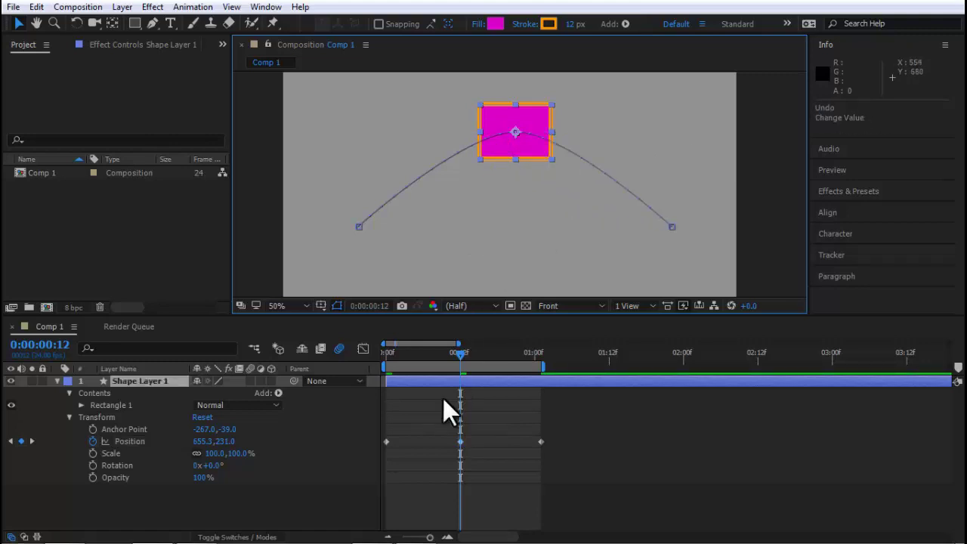
{"action": "mouse_move", "coordinate": [440, 422]}
{"action": "left_mouse_down"}
{"action": "mouse_move", "coordinate": [471, 450]}
{"action": "mouse_move", "coordinate": [461, 443]}
{"action": "left_mouse_up"}
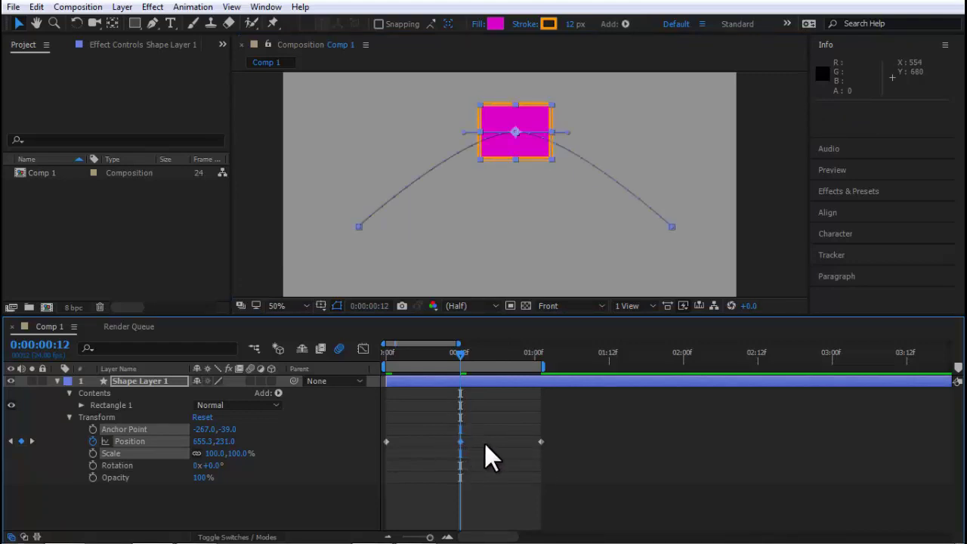
{"action": "key", "text": "ctrl+alt+k"}
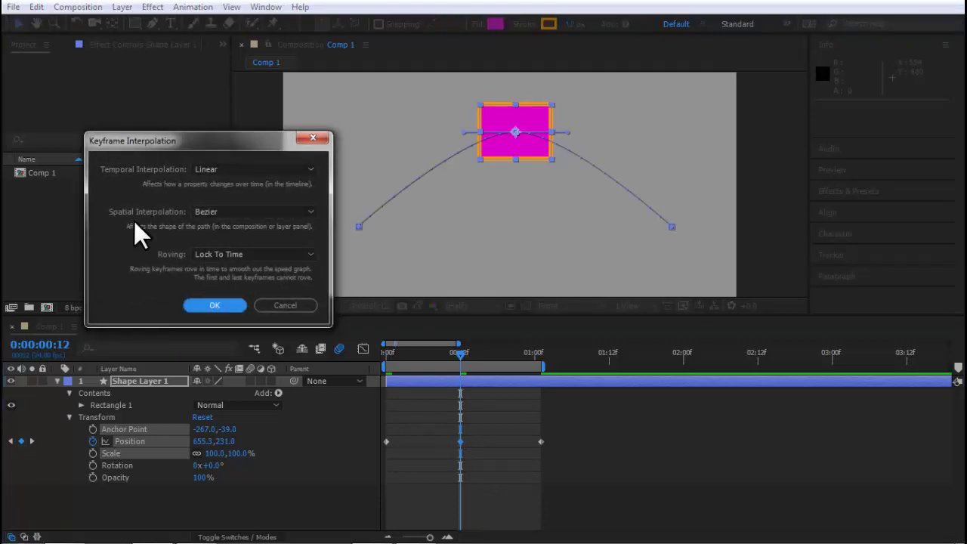
{"action": "left_click", "coordinate": [212, 215]}
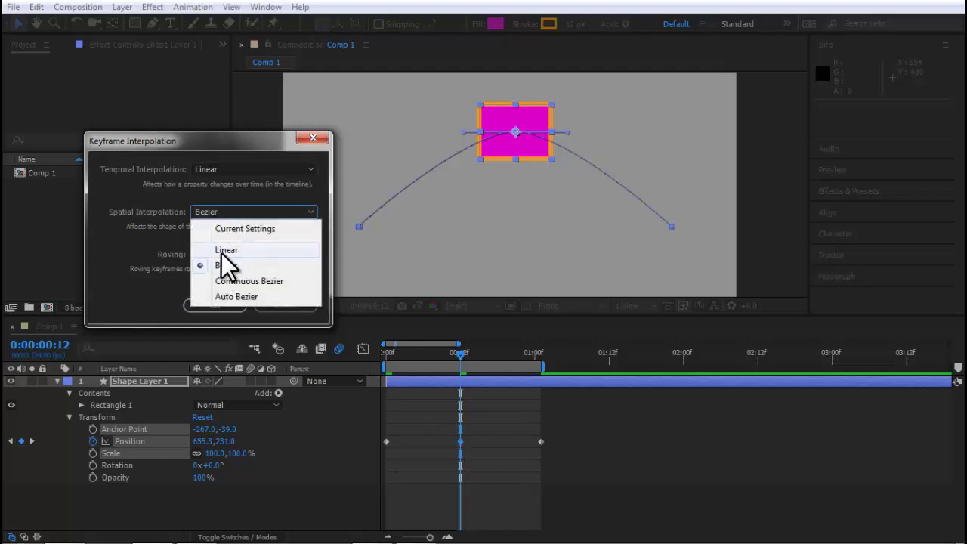
{"action": "left_click", "coordinate": [222, 250]}
{"action": "left_click", "coordinate": [215, 306]}
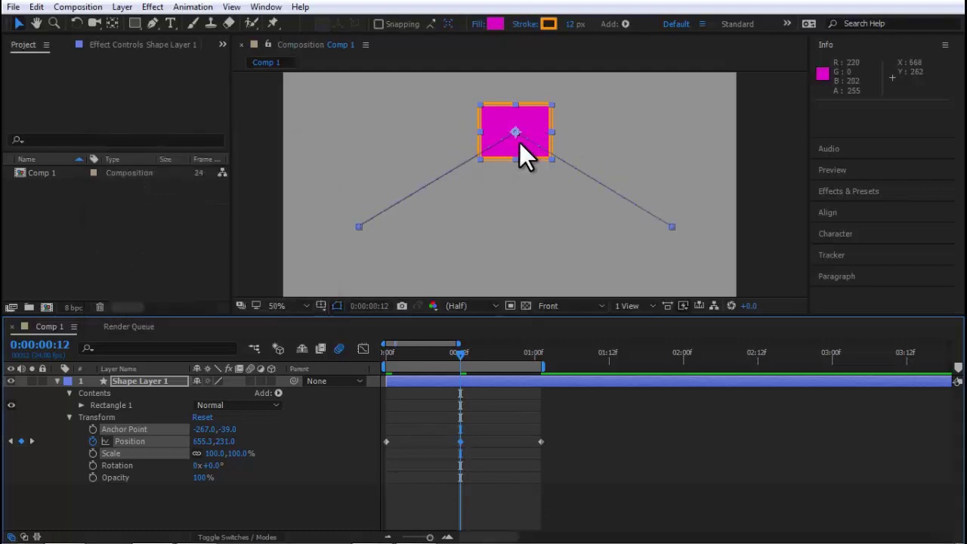
{"action": "left_click", "coordinate": [416, 353]}
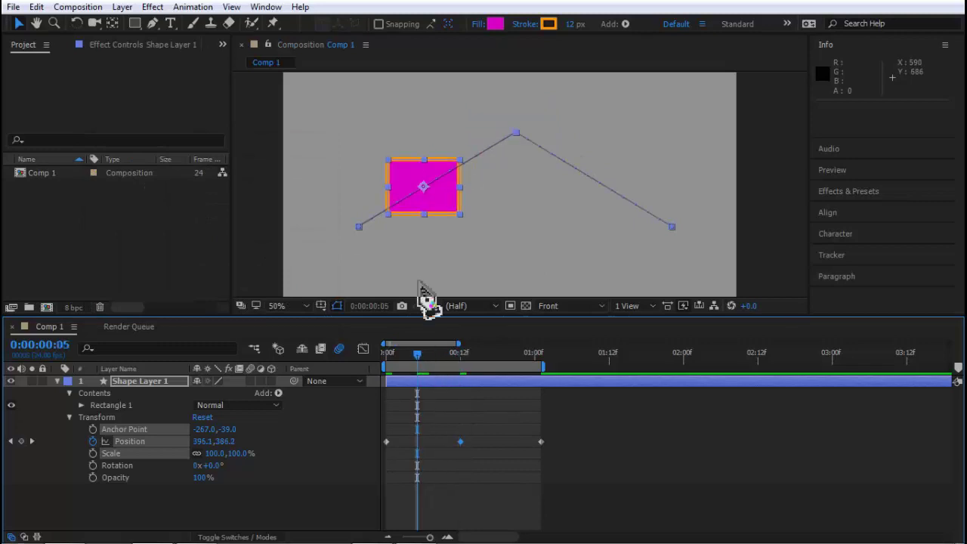
Add a vertex on the motion path's left slope with the Pen tool
{"action": "key", "text": "g"}
{"action": "left_click", "coordinate": [476, 156]}
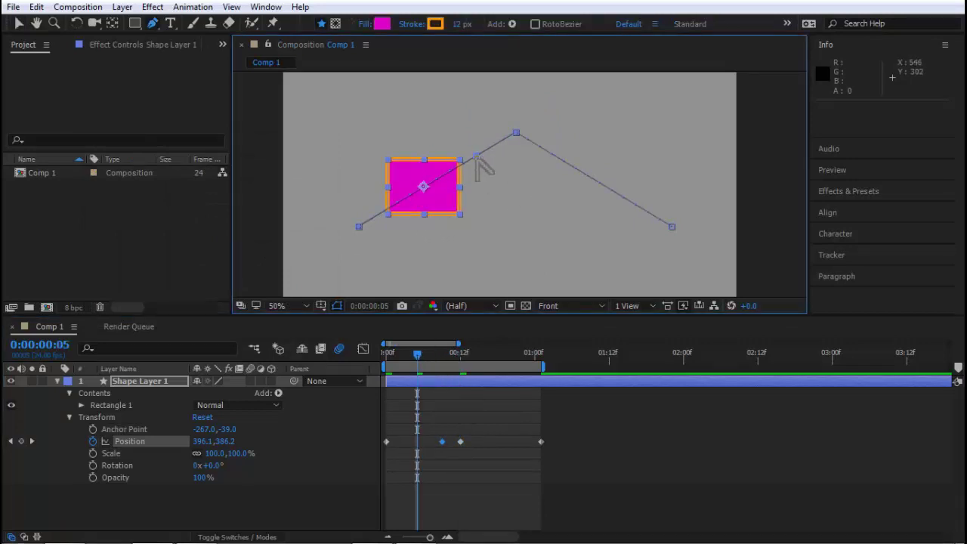
{"action": "key", "text": "v"}
{"action": "left_click_drag", "start_coordinate": [475, 156], "coordinate": [449, 121]}
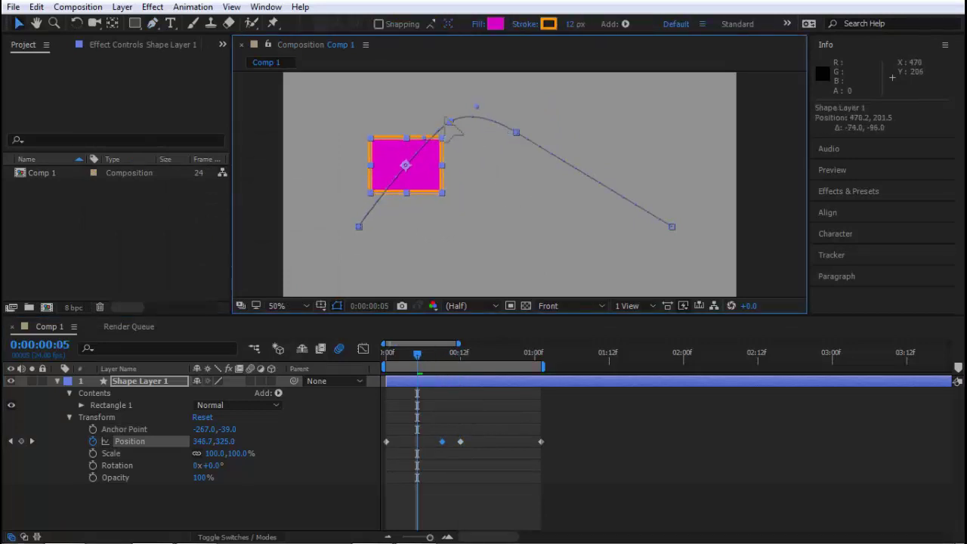
{"action": "key", "text": "ctrl+z"}
Add a keyframe at 0:16 on the right slope and pull Bezier handles to curve it
{"action": "key", "text": "g"}
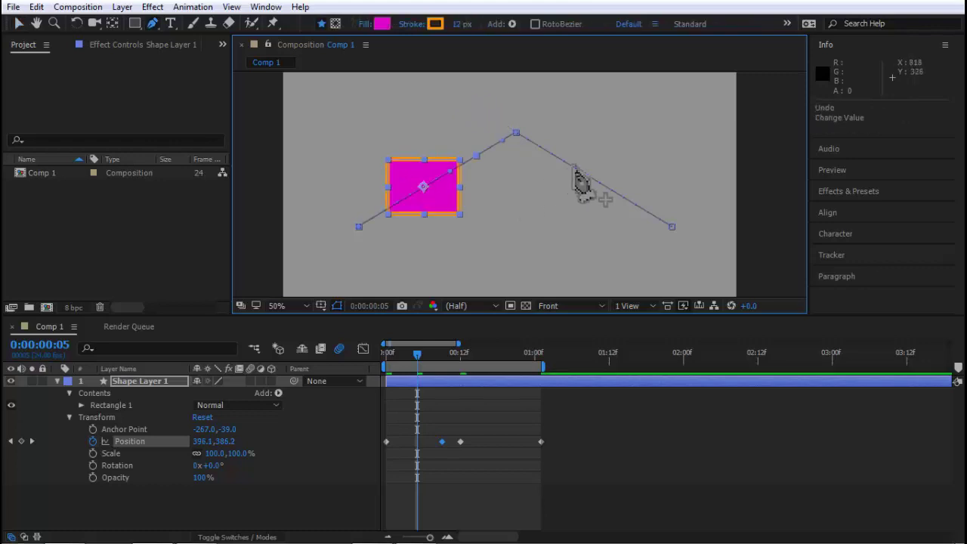
{"action": "left_click", "coordinate": [572, 167]}
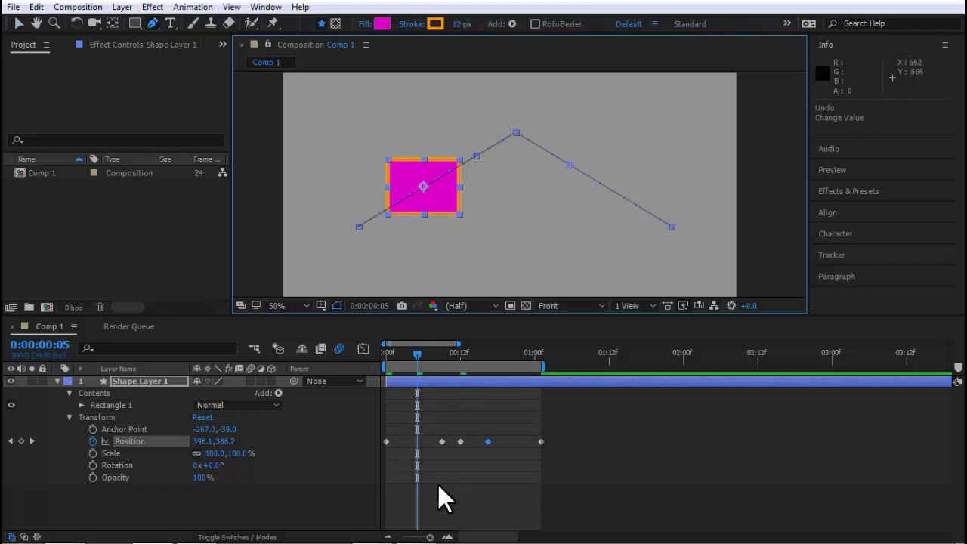
{"action": "right_click", "coordinate": [487, 441]}
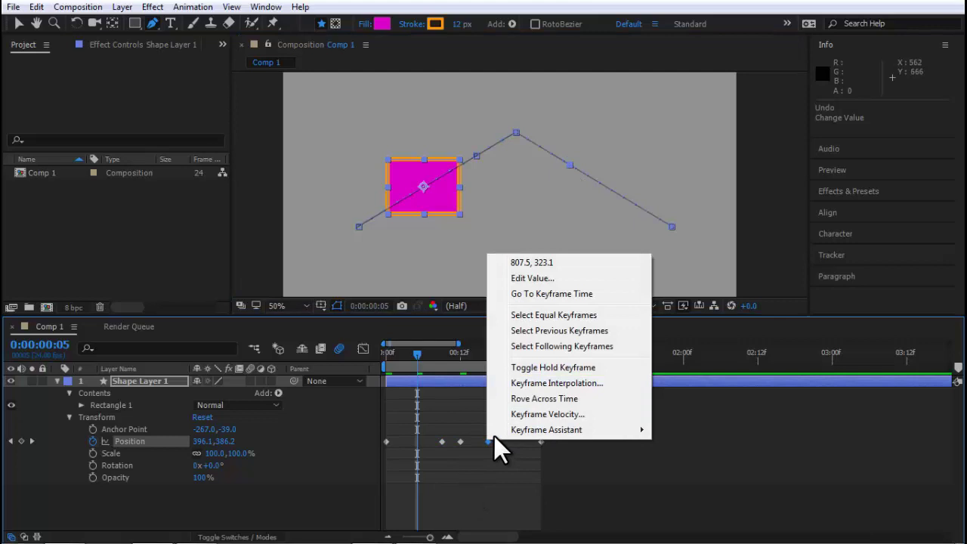
{"action": "left_click", "coordinate": [541, 382]}
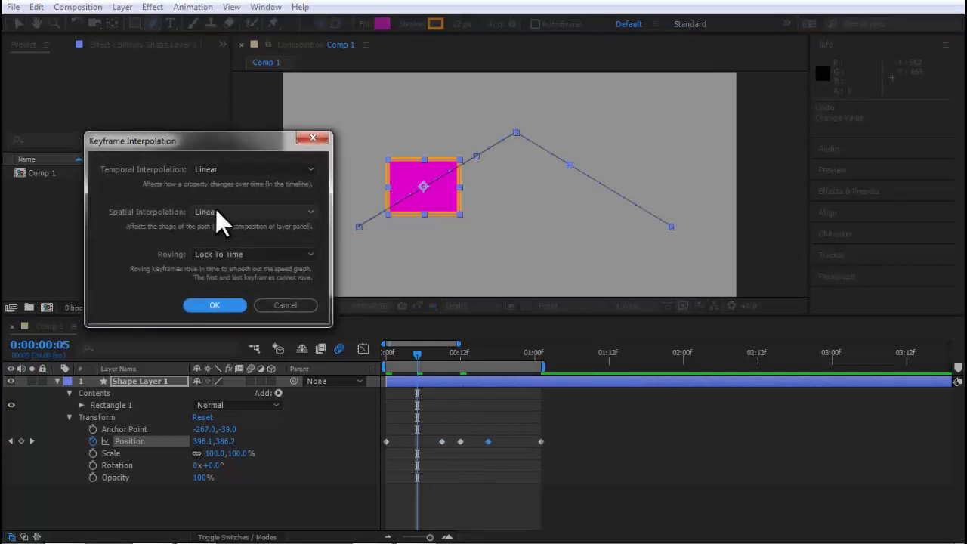
{"action": "left_click", "coordinate": [217, 302]}
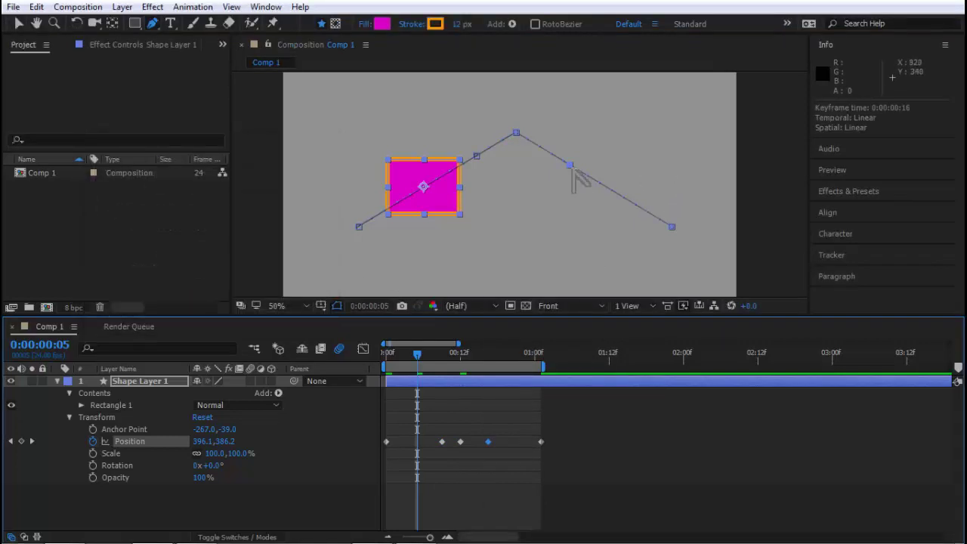
{"action": "mouse_move", "coordinate": [569, 165]}
{"action": "left_mouse_down"}
{"action": "mouse_move", "coordinate": [596, 140]}
{"action": "mouse_move", "coordinate": [560, 221]}
{"action": "left_mouse_up"}
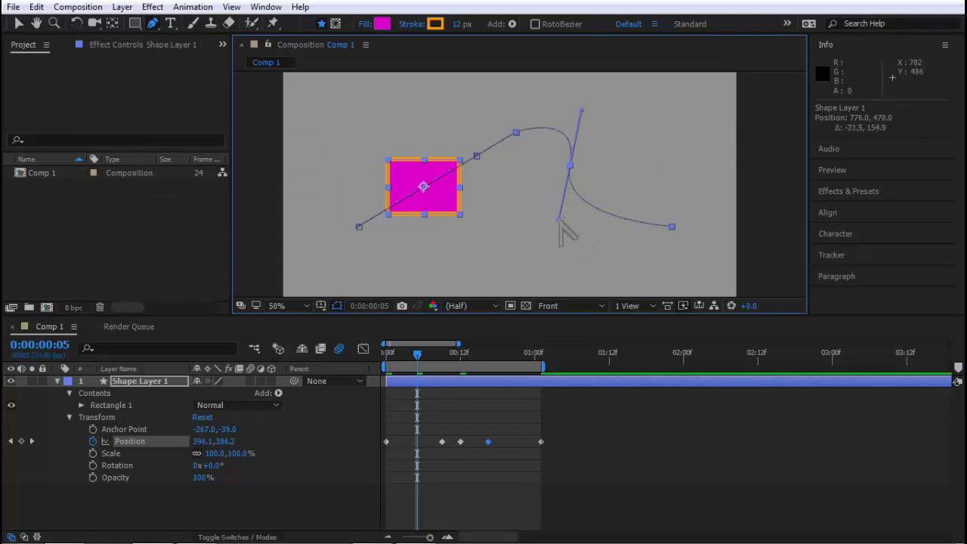
{"action": "mouse_move", "coordinate": [560, 221]}
{"action": "left_mouse_down"}
{"action": "mouse_move", "coordinate": [562, 208]}
{"action": "mouse_move", "coordinate": [553, 241]}
{"action": "left_mouse_up"}
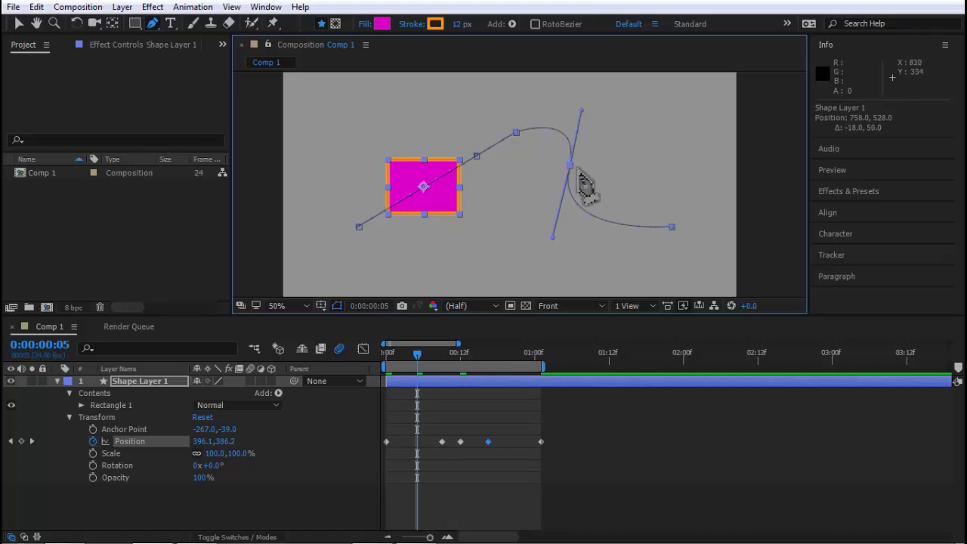
Shift the frame-16 vertex further right on the motion path
{"action": "right_click", "coordinate": [487, 441]}
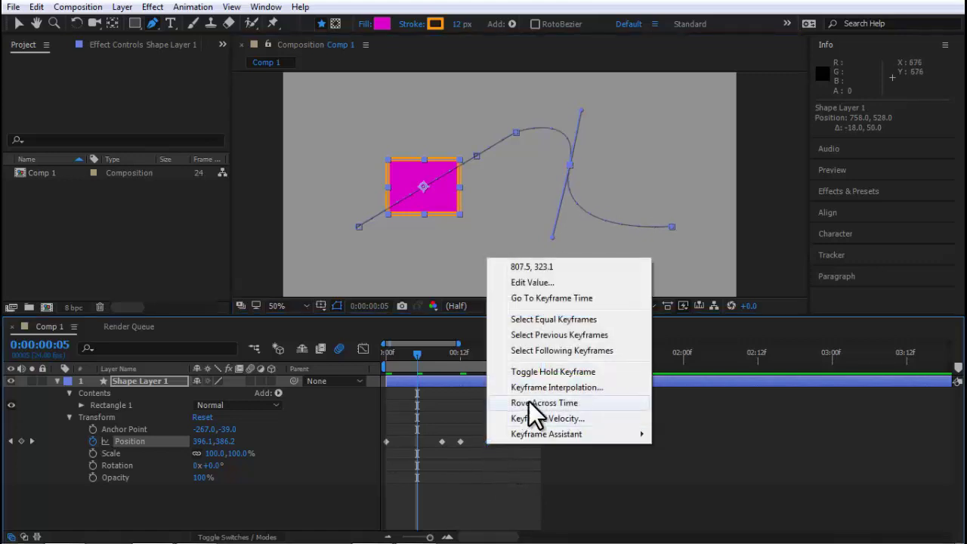
{"action": "left_click", "coordinate": [536, 387]}
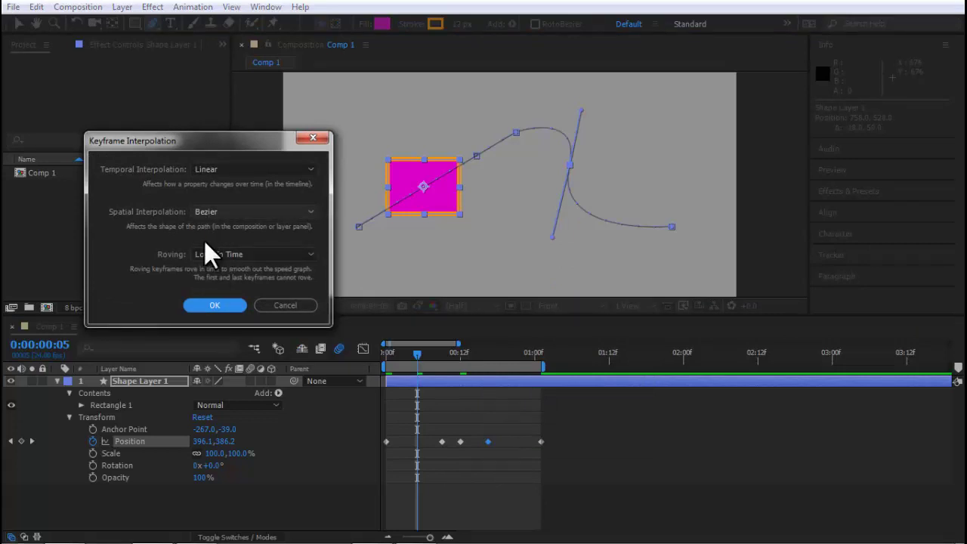
{"action": "left_click", "coordinate": [209, 304]}
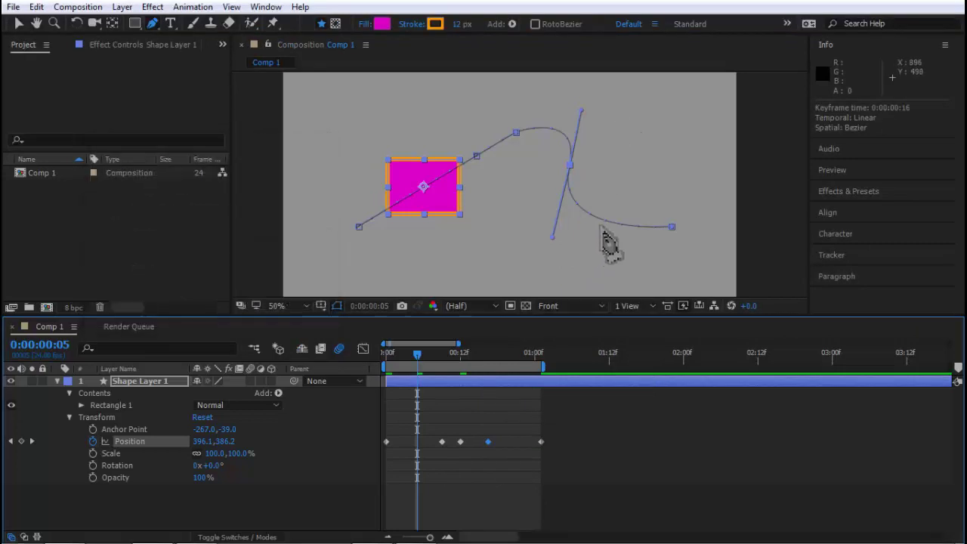
{"action": "key", "text": "v"}
{"action": "left_click_drag", "start_coordinate": [568, 164], "coordinate": [611, 174]}
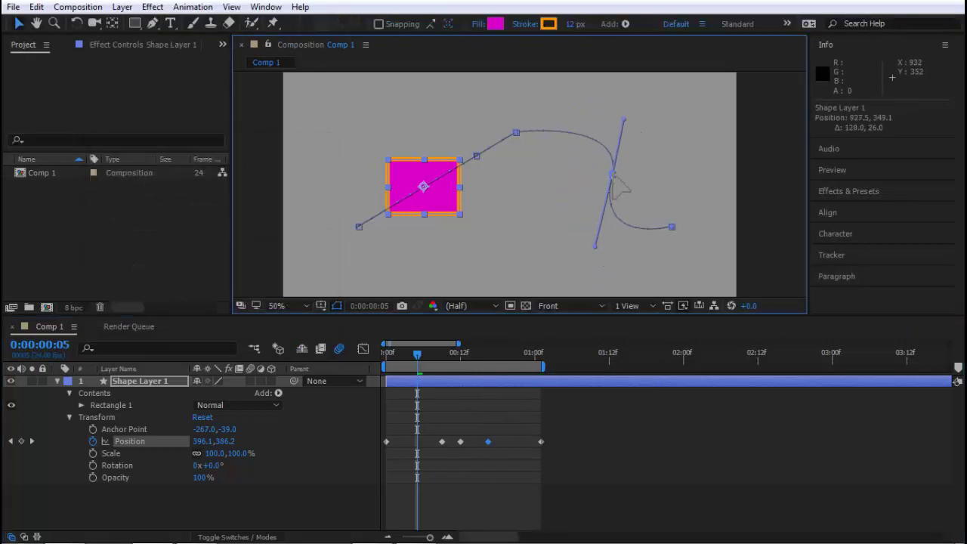
Set the three middle Position keyframes' spatial interpolation to Linear after briefly trying Bezier
{"action": "left_click_drag", "start_coordinate": [505, 424], "coordinate": [432, 463]}
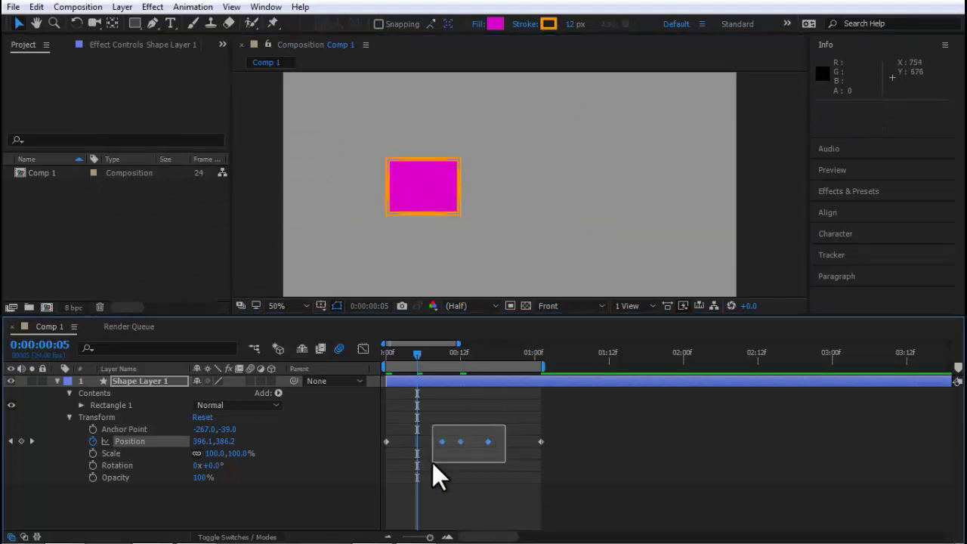
{"action": "right_click", "coordinate": [486, 441]}
{"action": "left_click", "coordinate": [544, 382]}
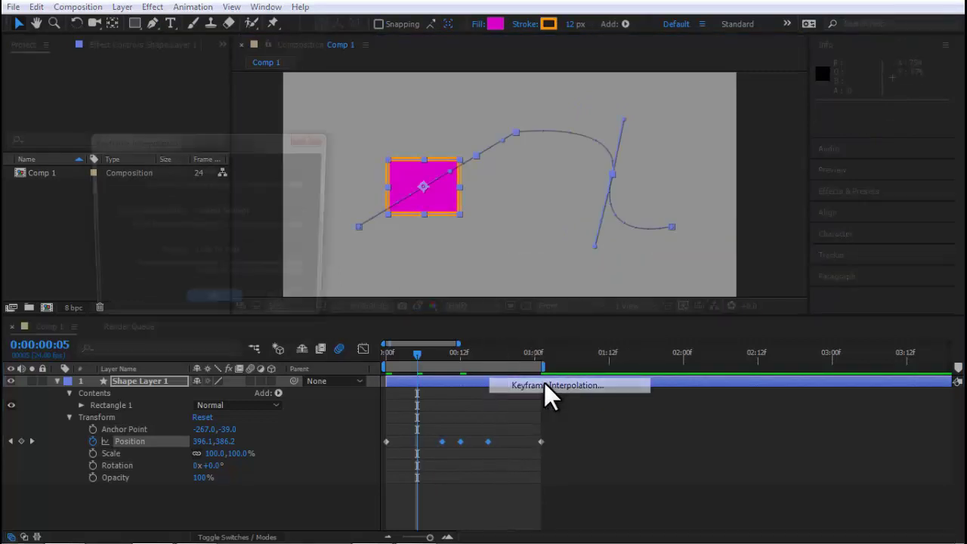
{"action": "left_click", "coordinate": [228, 211]}
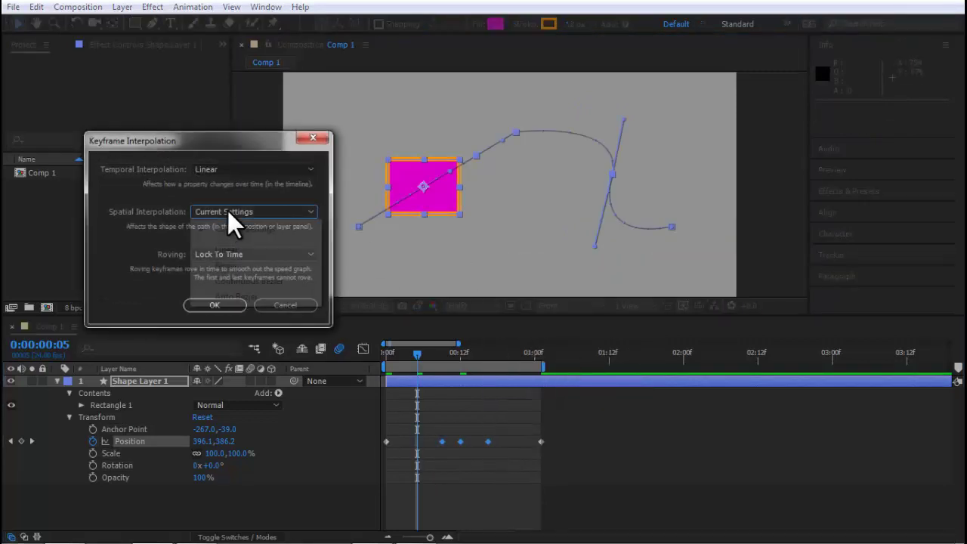
{"action": "left_click", "coordinate": [245, 266]}
{"action": "left_click", "coordinate": [226, 307]}
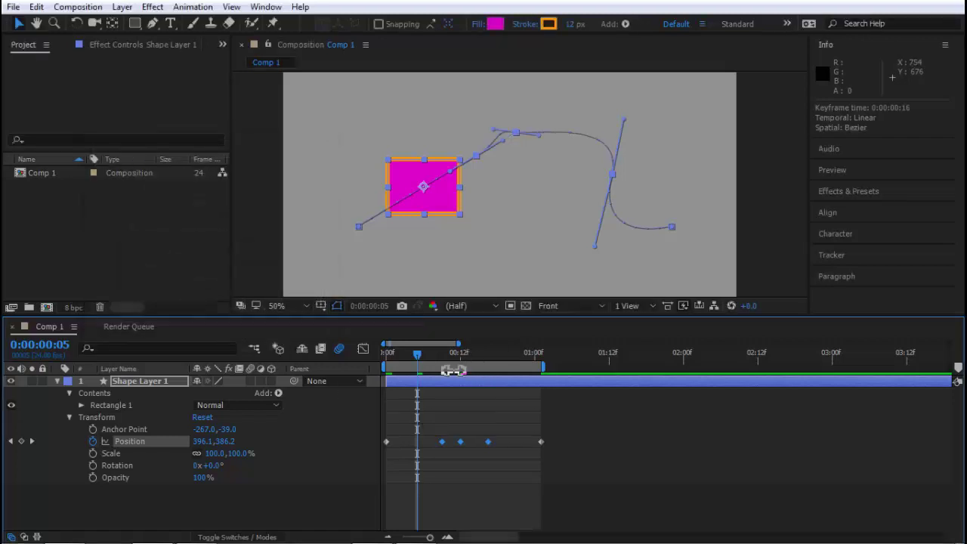
{"action": "right_click", "coordinate": [487, 441]}
{"action": "left_click", "coordinate": [551, 387]}
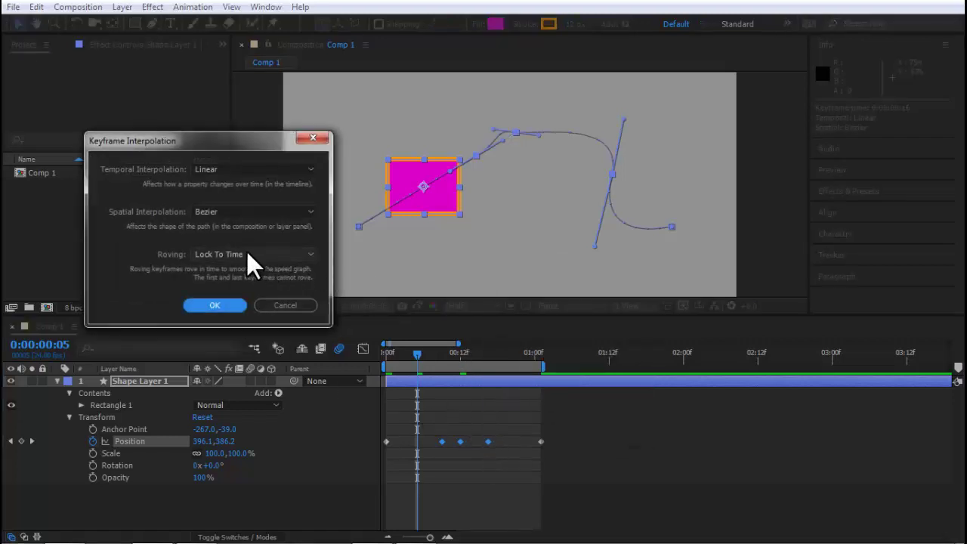
{"action": "left_click", "coordinate": [238, 213]}
{"action": "left_click", "coordinate": [228, 253]}
{"action": "left_click", "coordinate": [219, 306]}
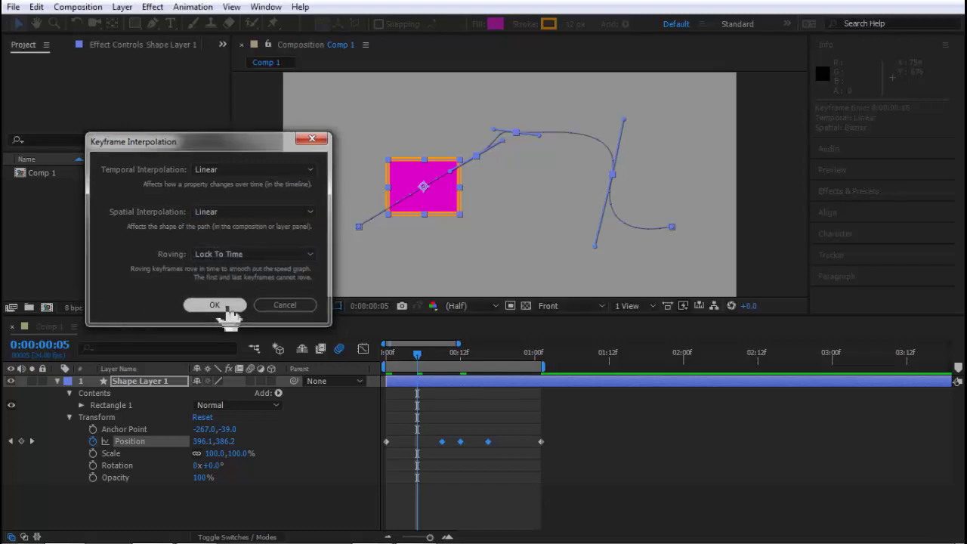
{"action": "left_click", "coordinate": [610, 408]}
Add a frame-5 keyframe and drag path vertices down, the lower-right one to 845.5, 553.1
{"action": "left_click", "coordinate": [437, 199]}
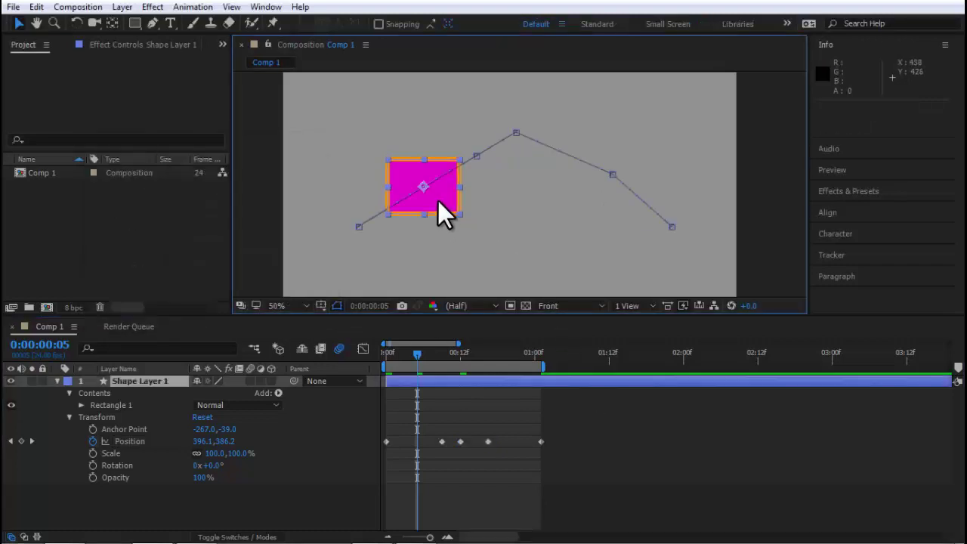
{"action": "left_click_drag", "start_coordinate": [437, 199], "coordinate": [400, 145]}
{"action": "left_click_drag", "start_coordinate": [475, 156], "coordinate": [474, 219]}
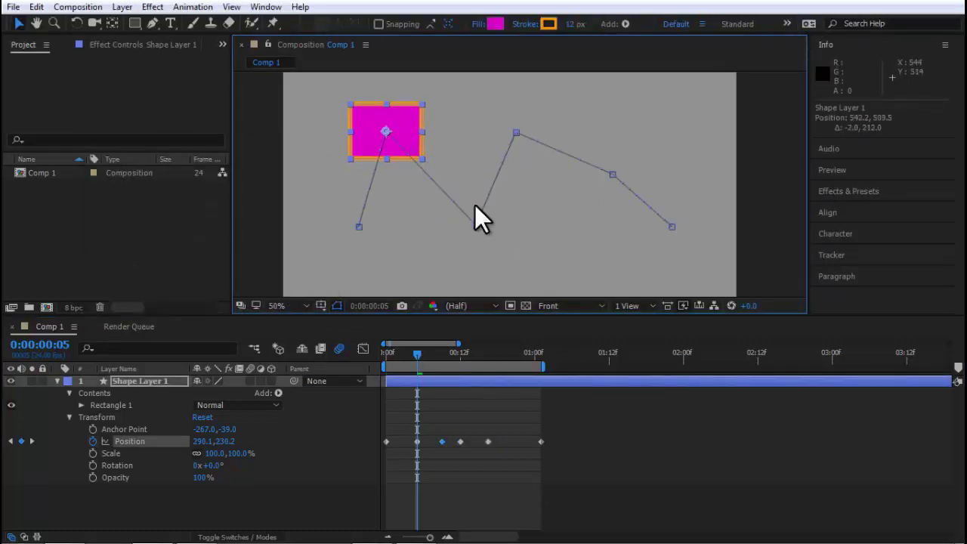
{"action": "left_click", "coordinate": [537, 120]}
{"action": "left_click", "coordinate": [397, 132]}
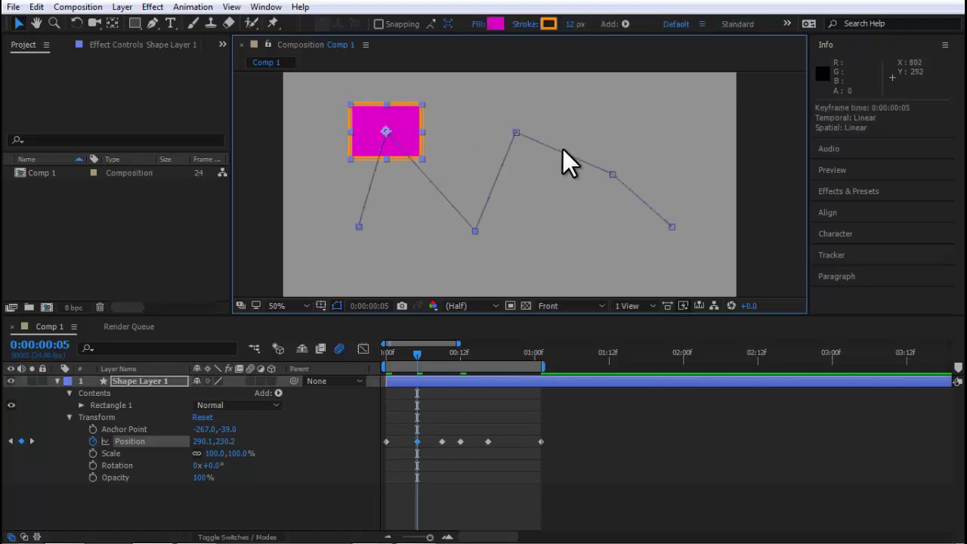
{"action": "left_click_drag", "start_coordinate": [612, 174], "coordinate": [583, 246]}
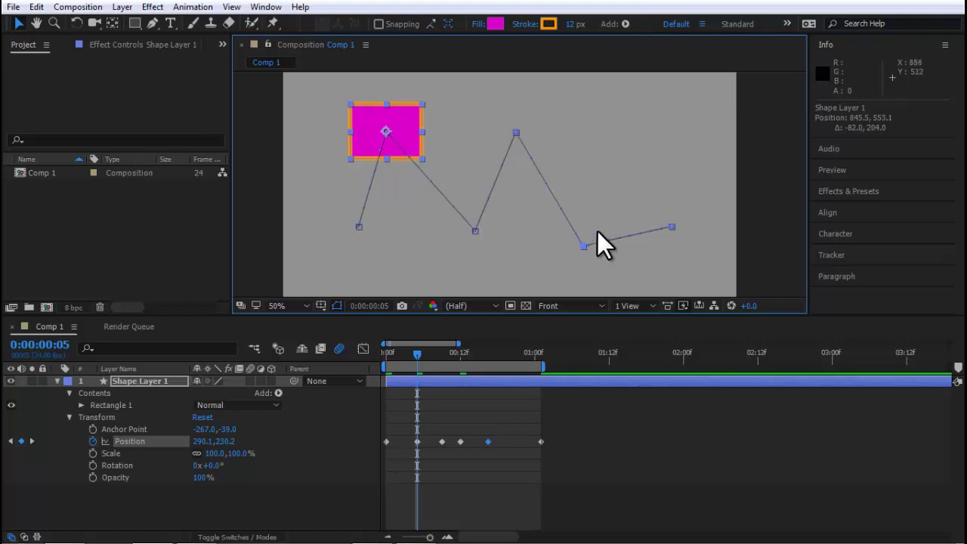
Try Bezier spatial interpolation on the selected keyframes, then undo it
{"action": "left_click_drag", "start_coordinate": [511, 404], "coordinate": [431, 452]}
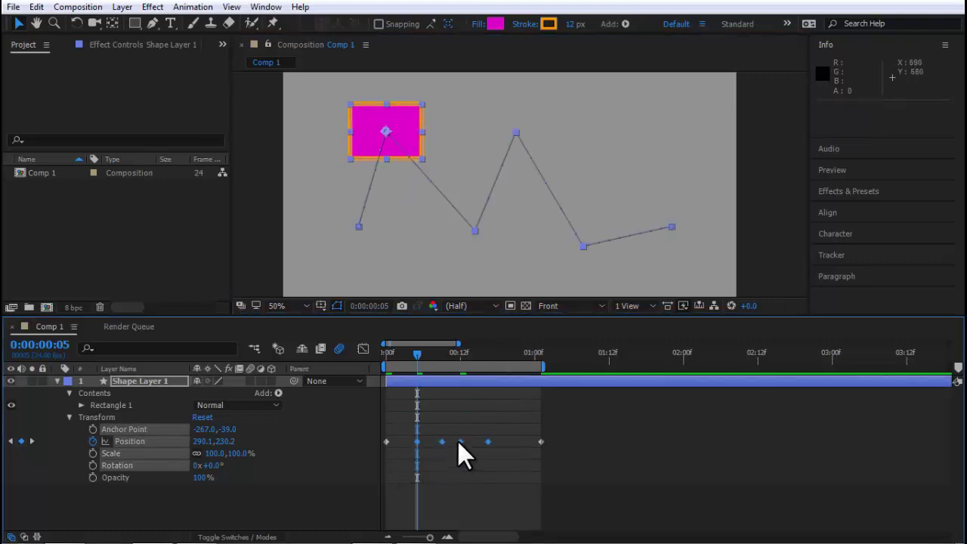
{"action": "right_click", "coordinate": [458, 440]}
{"action": "left_click", "coordinate": [536, 383]}
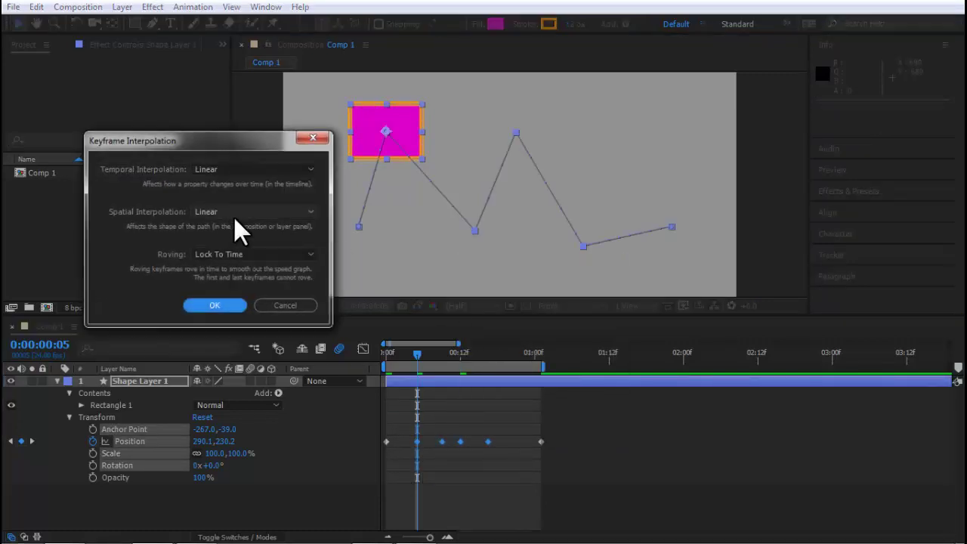
{"action": "left_click", "coordinate": [232, 211]}
{"action": "left_click", "coordinate": [228, 265]}
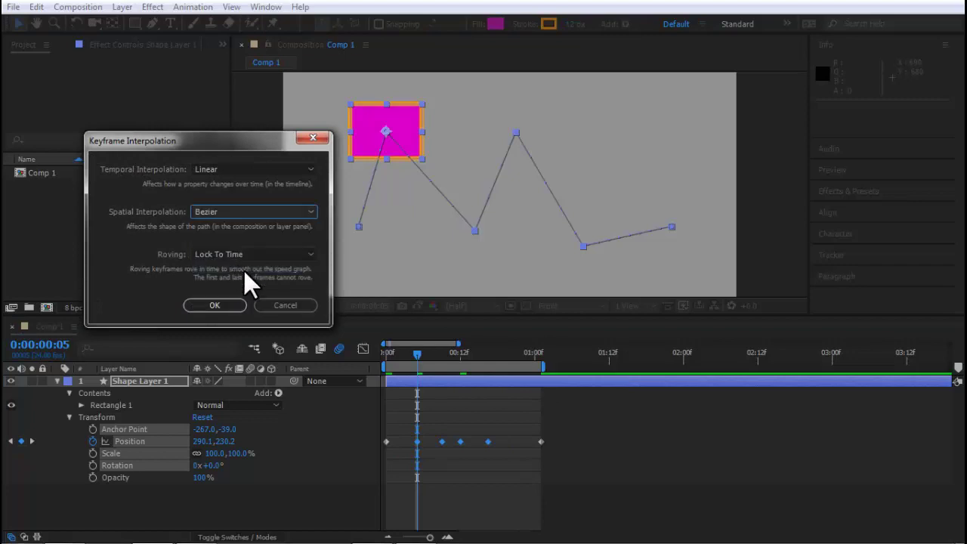
{"action": "left_click", "coordinate": [225, 302]}
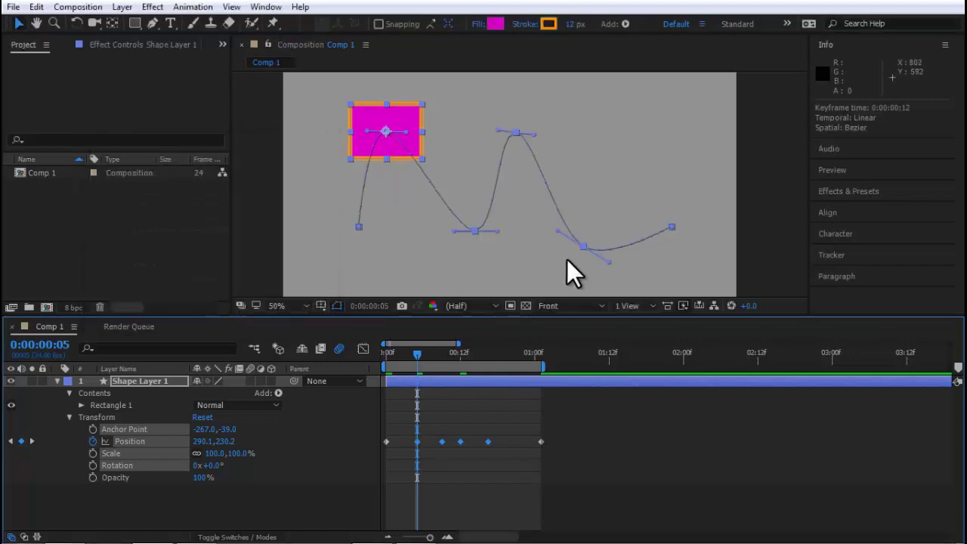
{"action": "key", "text": "ctrl+z"}
Set the Position keyframes' spatial interpolation to Auto Bezier, smoothing the path
{"action": "right_click", "coordinate": [487, 441]}
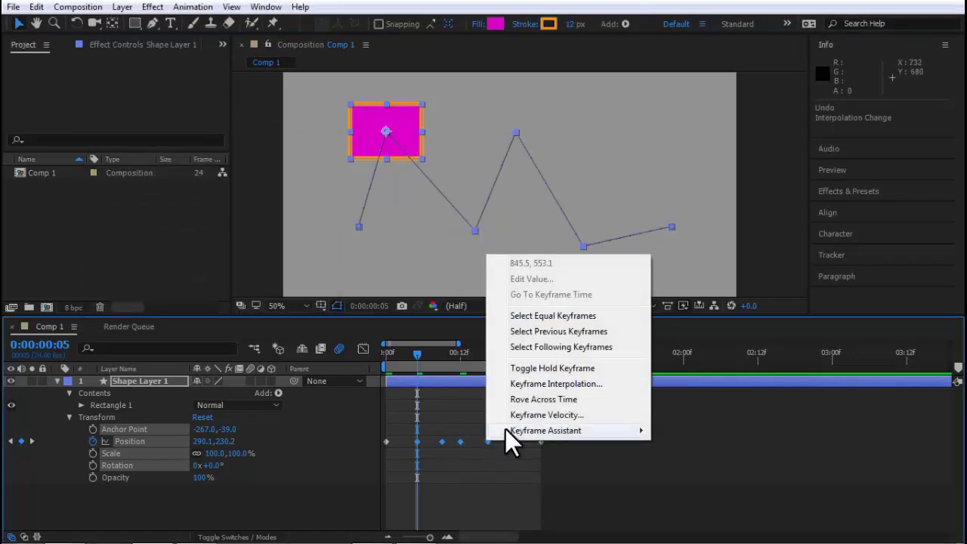
{"action": "left_click", "coordinate": [543, 384]}
{"action": "left_click", "coordinate": [221, 212]}
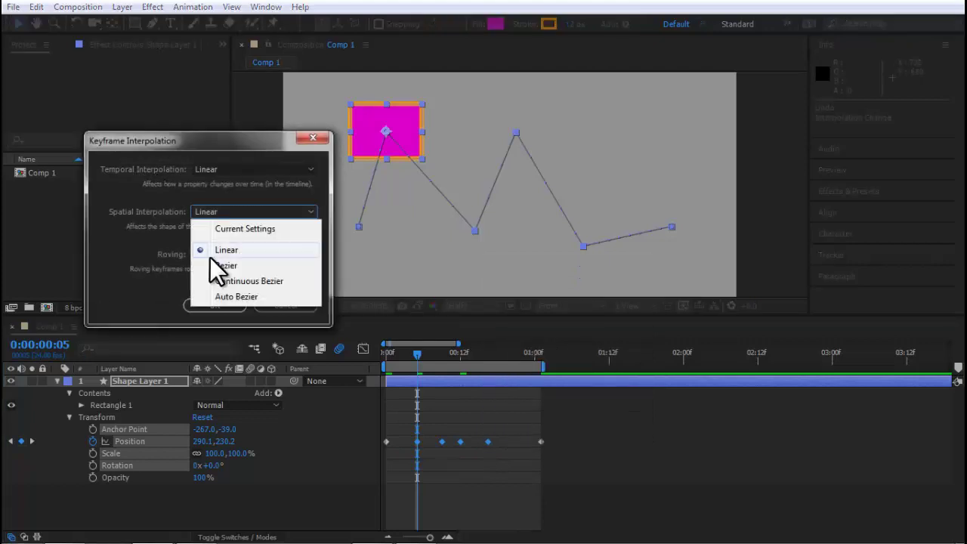
{"action": "left_click", "coordinate": [246, 295]}
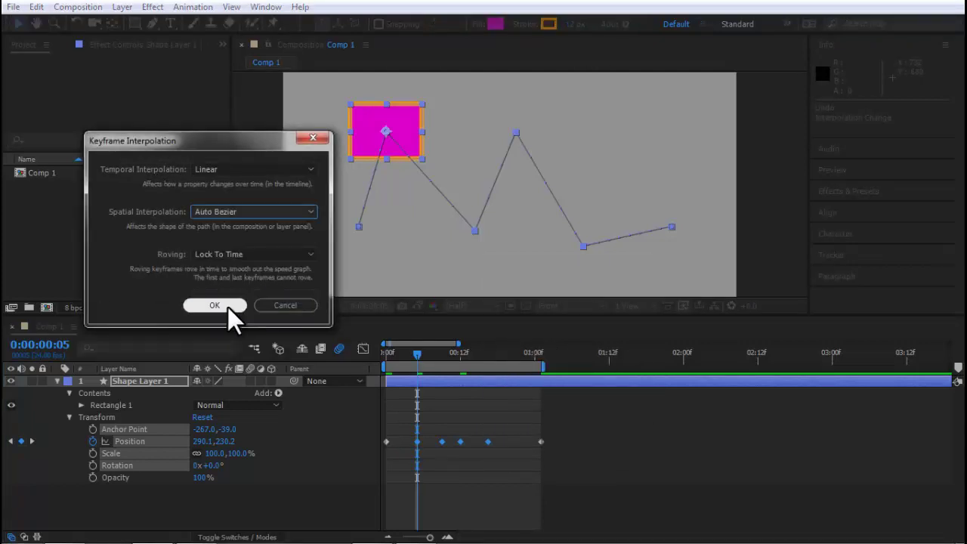
{"action": "left_click", "coordinate": [224, 307]}
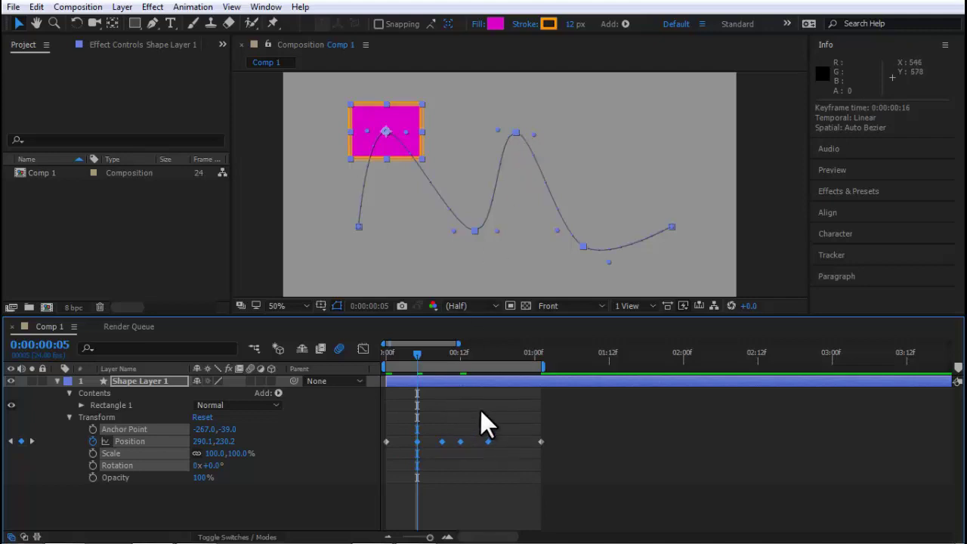
{"action": "right_click", "coordinate": [487, 441]}
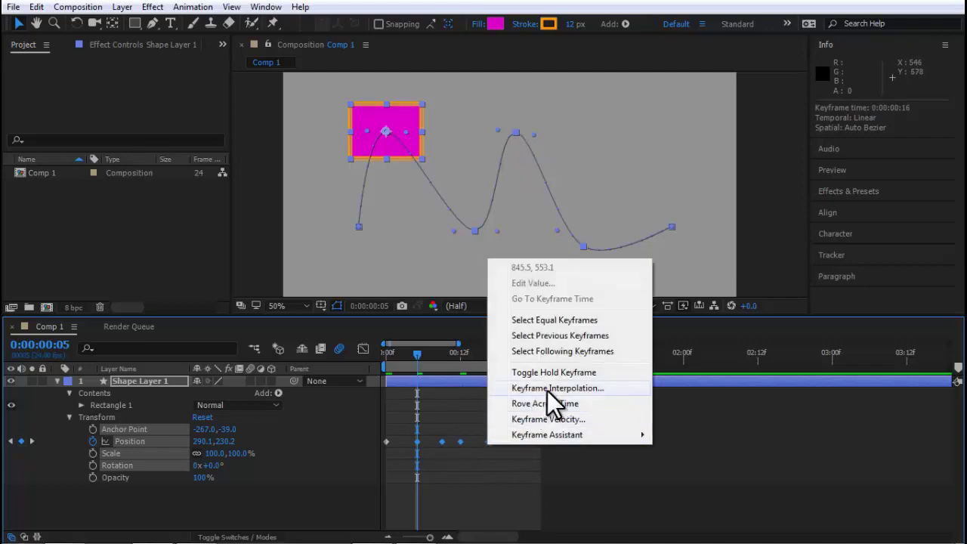
{"action": "left_click", "coordinate": [547, 391]}
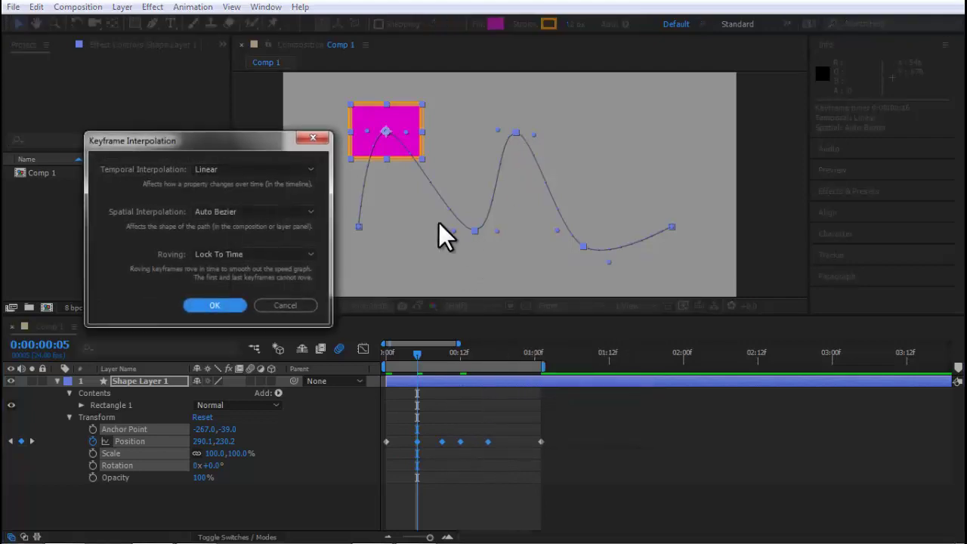
{"action": "left_click", "coordinate": [314, 306]}
{"action": "right_click", "coordinate": [486, 441]}
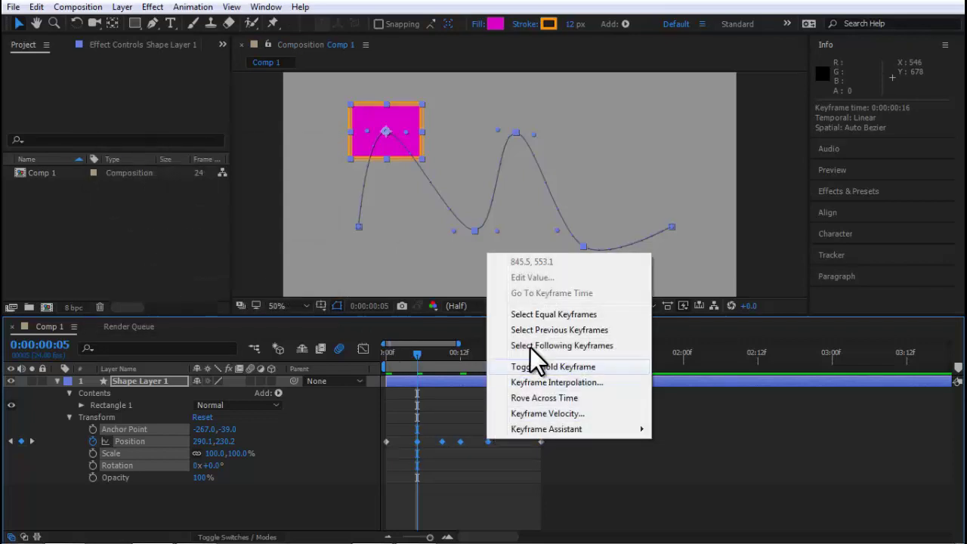
{"action": "left_click", "coordinate": [548, 382]}
{"action": "left_click", "coordinate": [214, 305]}
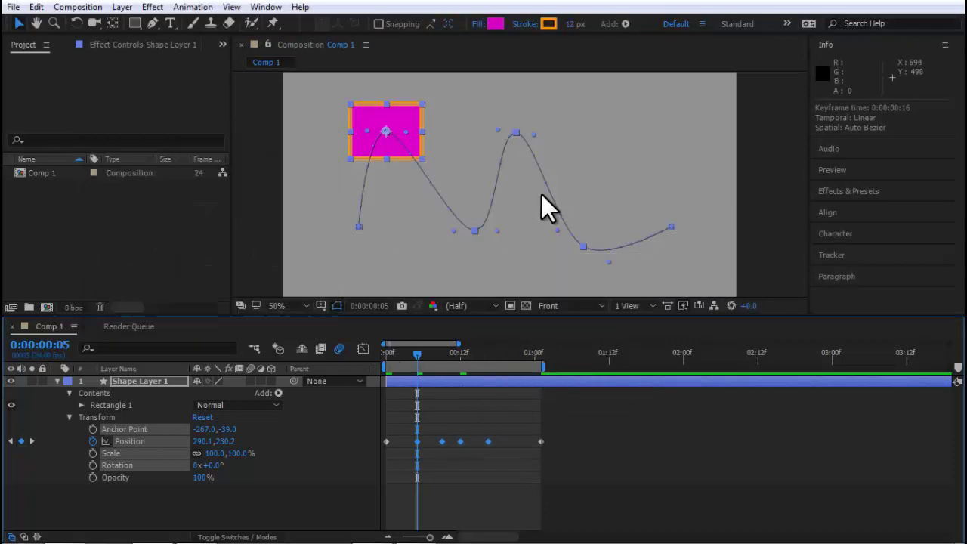
Drag the Bezier handle at the highest peak to steepen the curve's descent
{"action": "left_click", "coordinate": [466, 412]}
{"action": "left_click", "coordinate": [486, 441]}
{"action": "left_click", "coordinate": [486, 441]}
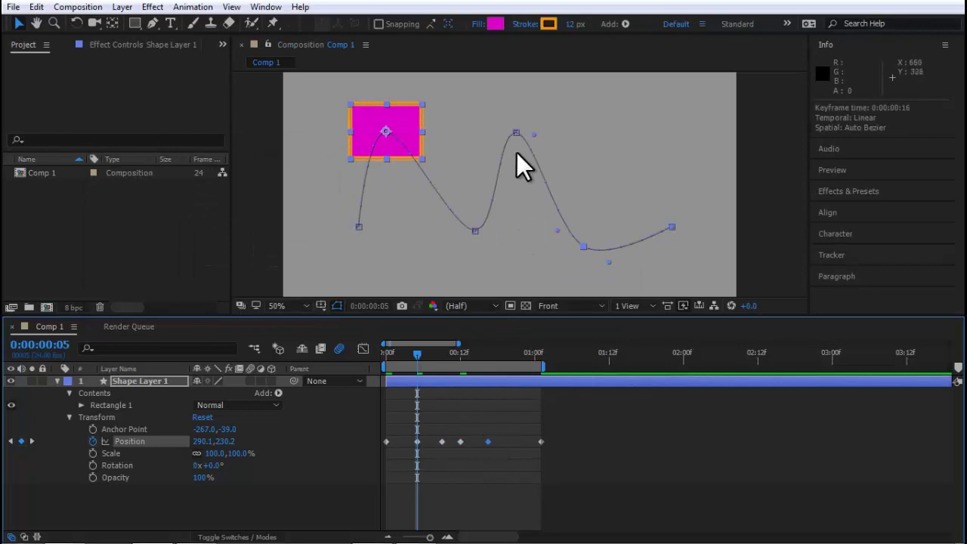
{"action": "mouse_move", "coordinate": [532, 135]}
{"action": "left_mouse_down"}
{"action": "mouse_move", "coordinate": [549, 99]}
{"action": "mouse_move", "coordinate": [558, 175]}
{"action": "left_mouse_up"}
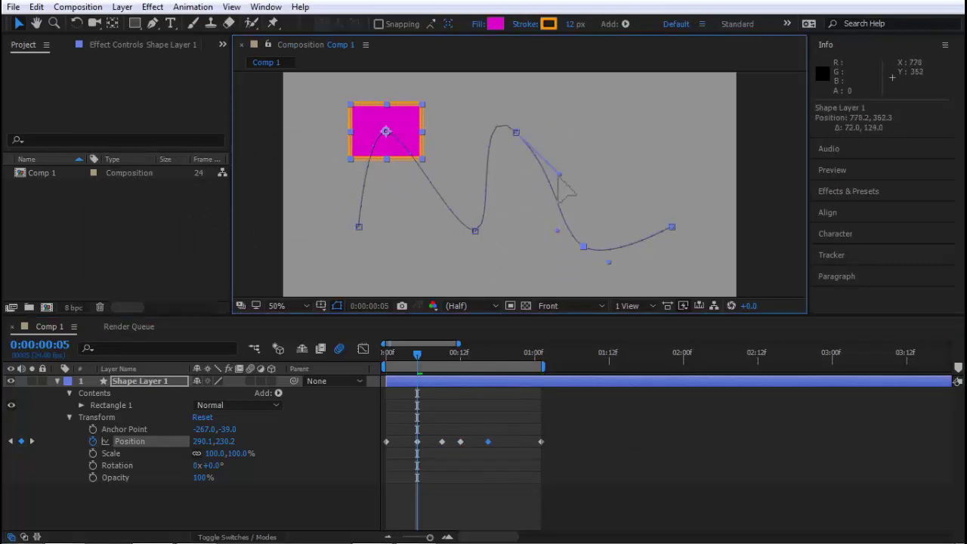
{"action": "right_click", "coordinate": [489, 443]}
{"action": "left_click", "coordinate": [544, 380]}
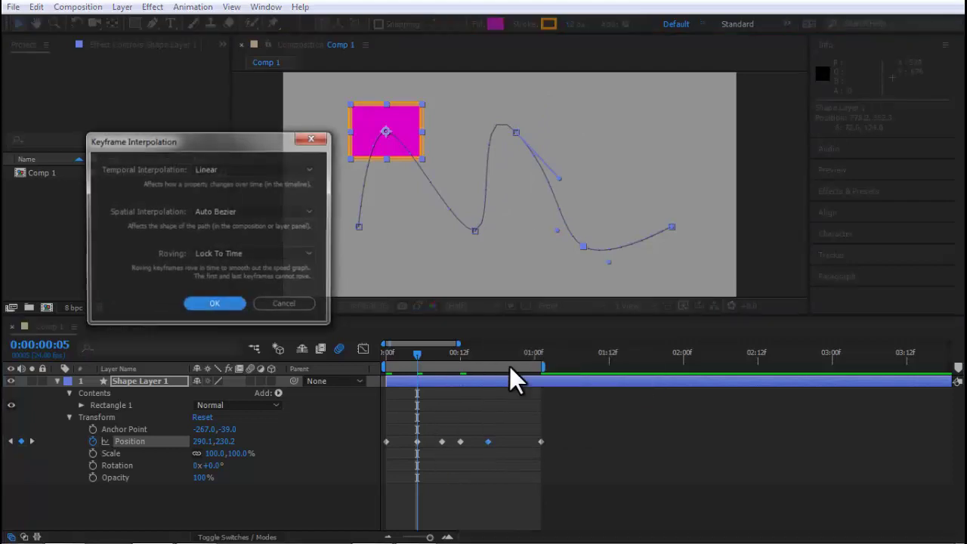
{"action": "left_click", "coordinate": [214, 213]}
{"action": "left_click", "coordinate": [311, 139]}
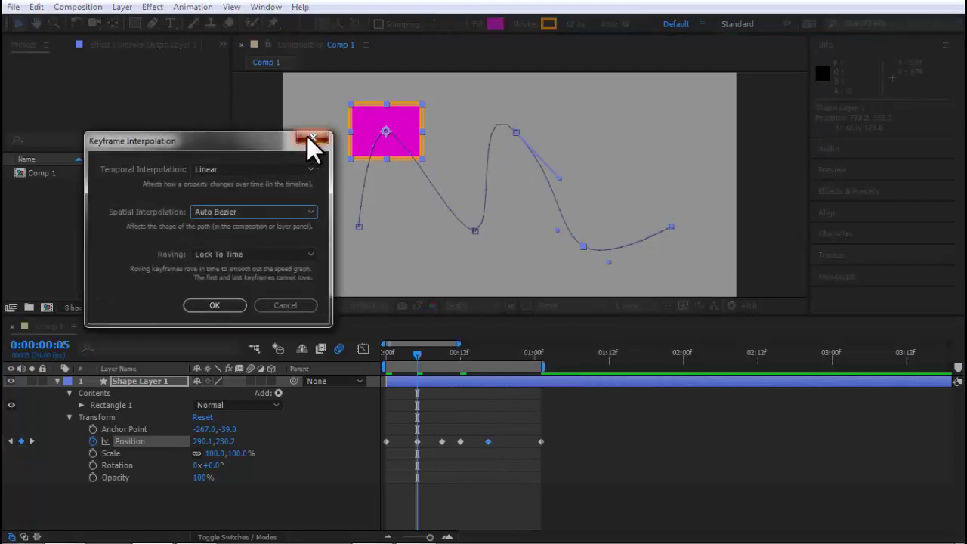
{"action": "left_click", "coordinate": [311, 139]}
{"action": "mouse_move", "coordinate": [480, 354]}
{"action": "left_mouse_down"}
{"action": "mouse_move", "coordinate": [489, 356]}
{"action": "mouse_move", "coordinate": [463, 366]}
{"action": "left_mouse_up"}
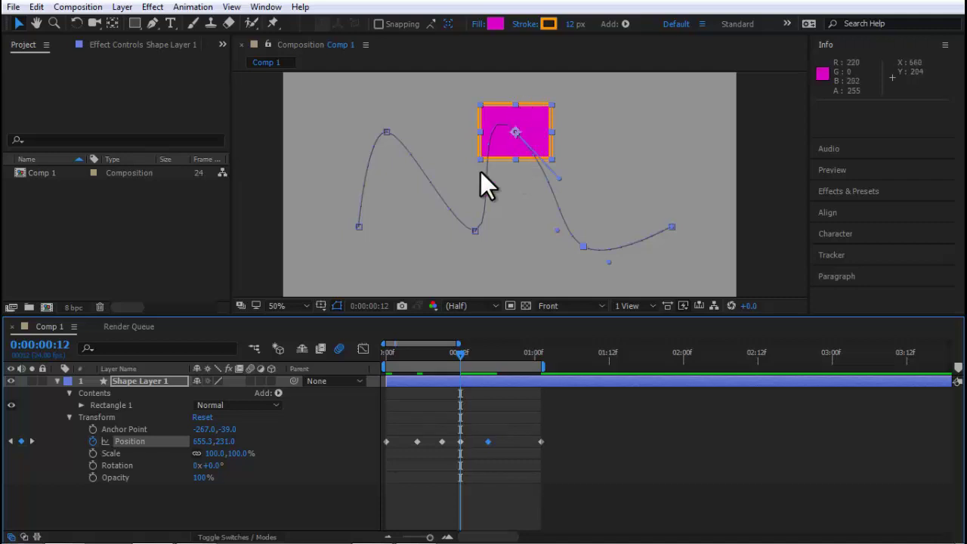
Keep the frame-12 Position keyframe's spatial interpolation at Continuous Bezier
{"action": "right_click", "coordinate": [459, 441]}
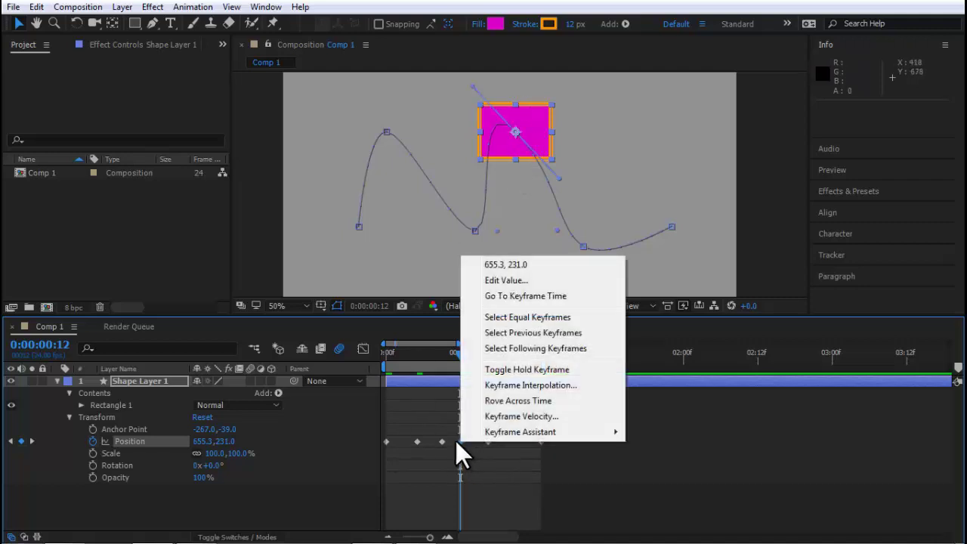
{"action": "left_click", "coordinate": [515, 387]}
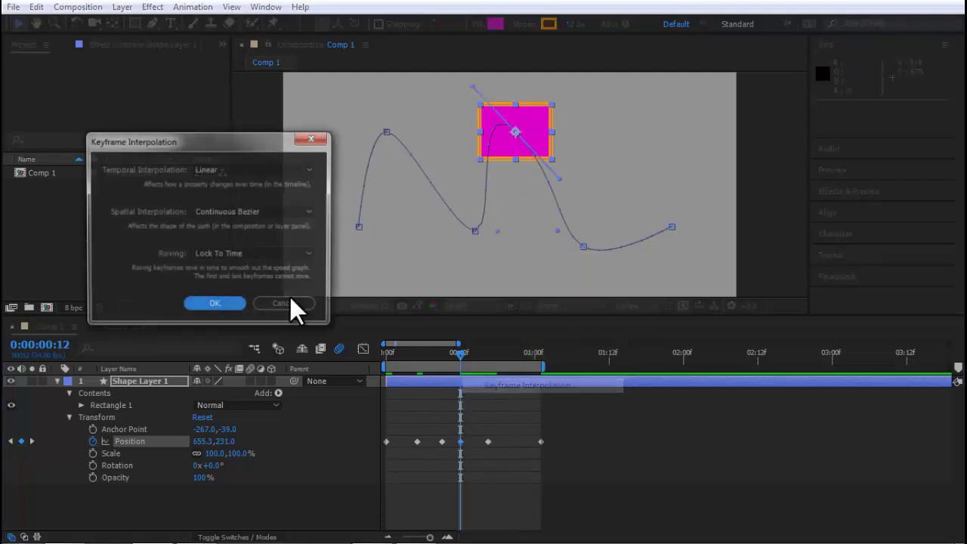
{"action": "left_click", "coordinate": [227, 208]}
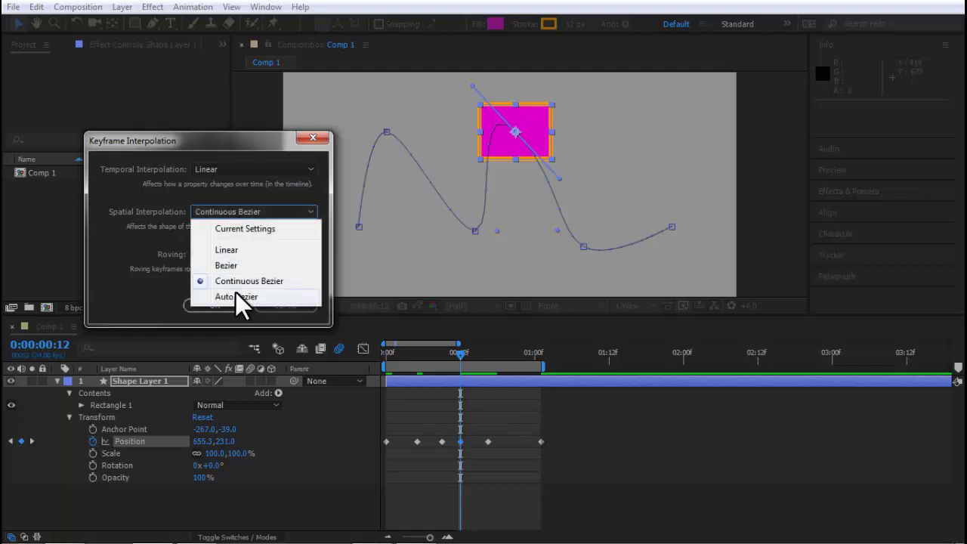
{"action": "left_click", "coordinate": [149, 198]}
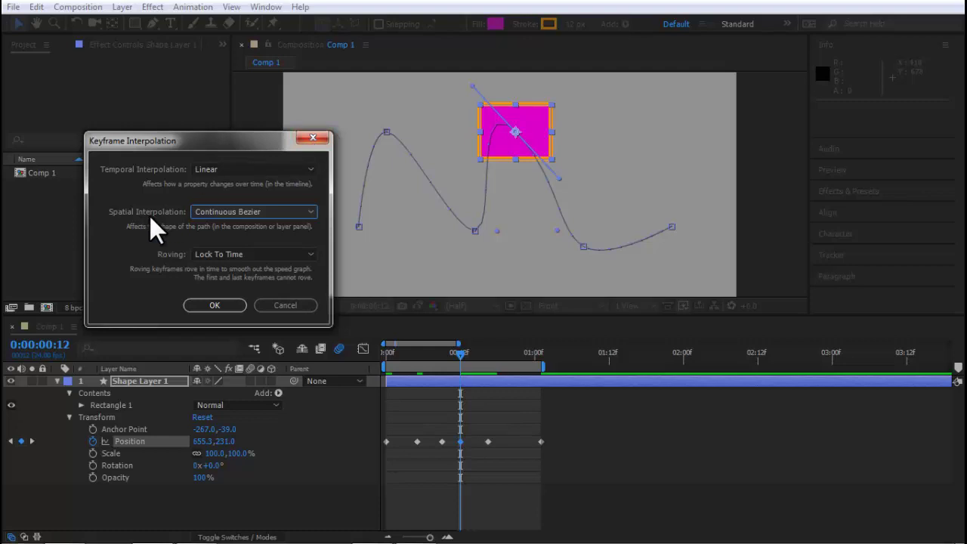
{"action": "left_click", "coordinate": [312, 138]}
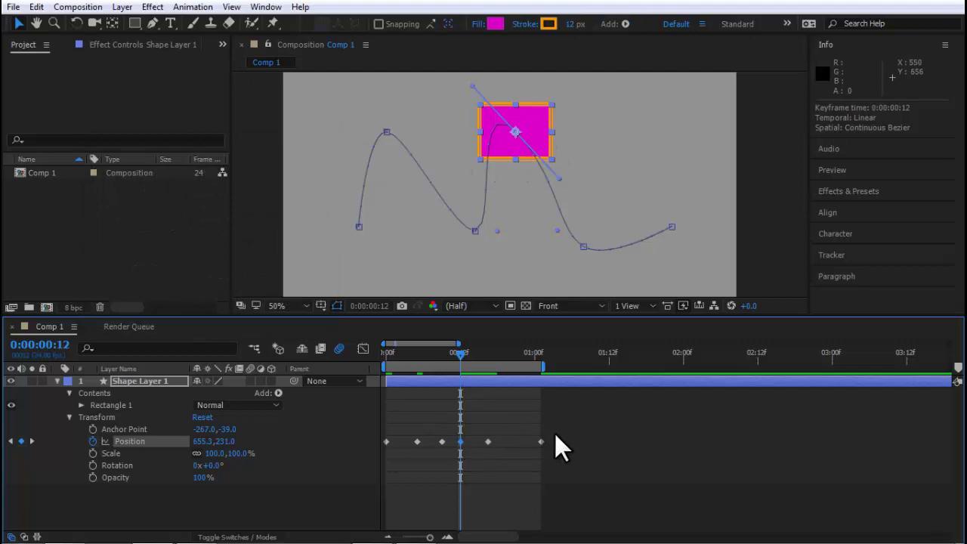
Select the middle Position keyframes and move the frame-12 keyframe to frame 13
{"action": "left_click_drag", "start_coordinate": [556, 435], "coordinate": [384, 451]}
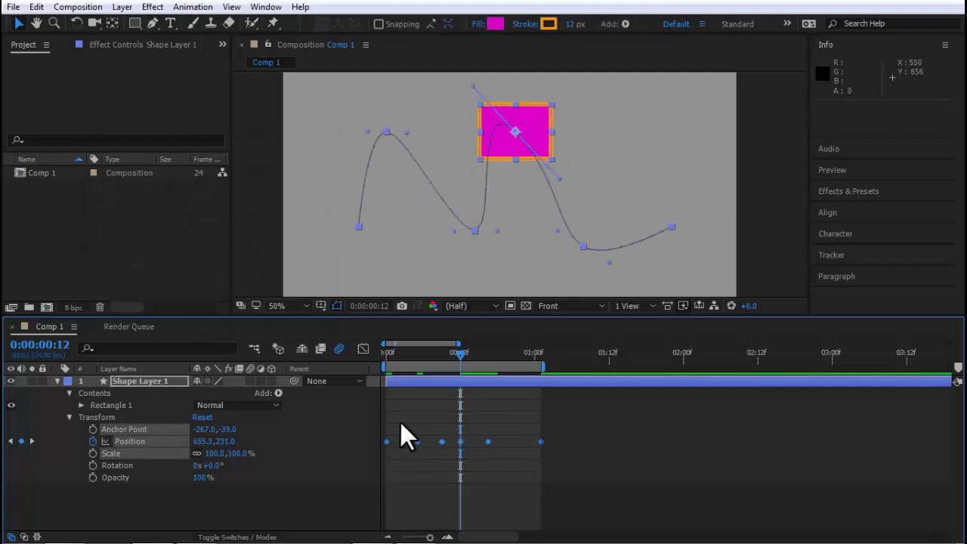
{"action": "left_click_drag", "start_coordinate": [395, 418], "coordinate": [478, 467]}
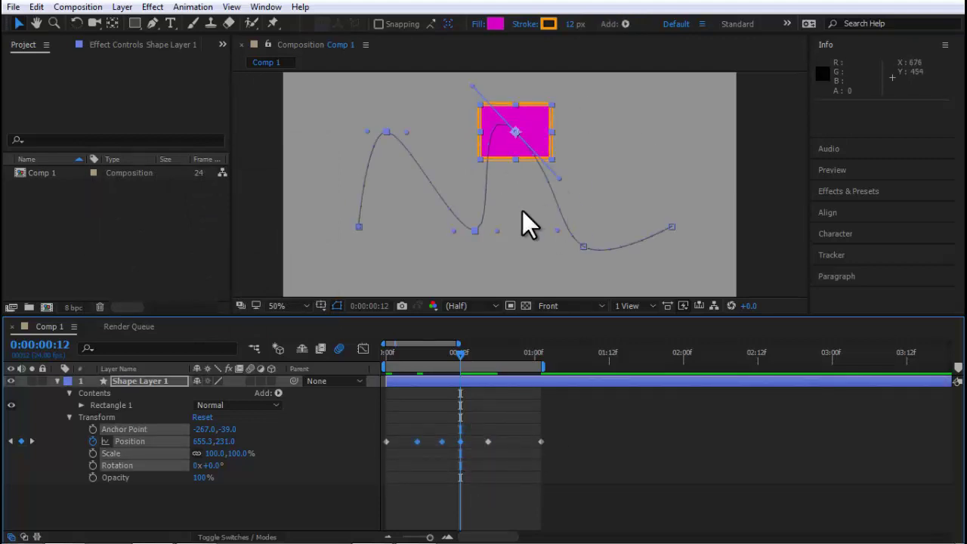
{"action": "left_click", "coordinate": [468, 432]}
{"action": "left_click_drag", "start_coordinate": [461, 441], "coordinate": [467, 441]}
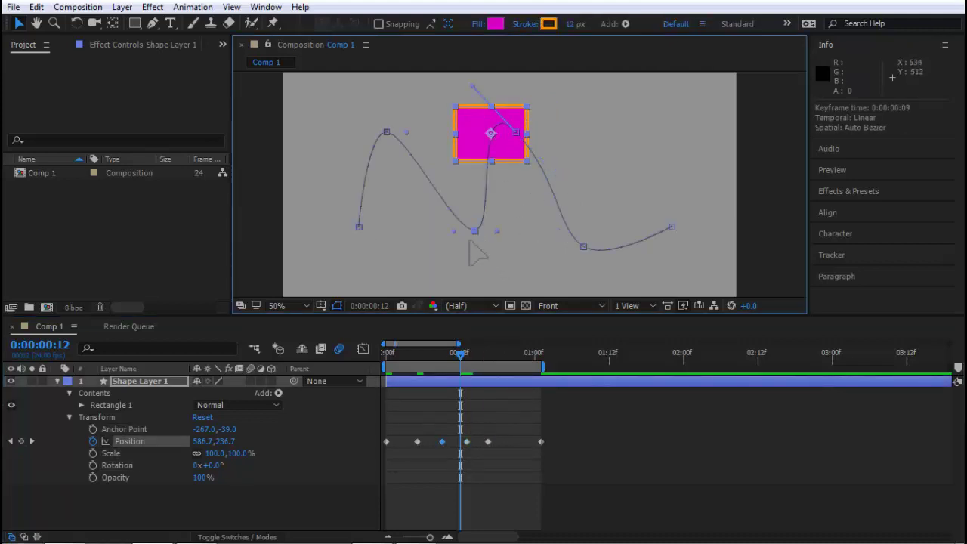
Drag three motion-path vertices in the comp so the left hump rises higher
{"action": "left_click_drag", "start_coordinate": [475, 231], "coordinate": [473, 250]}
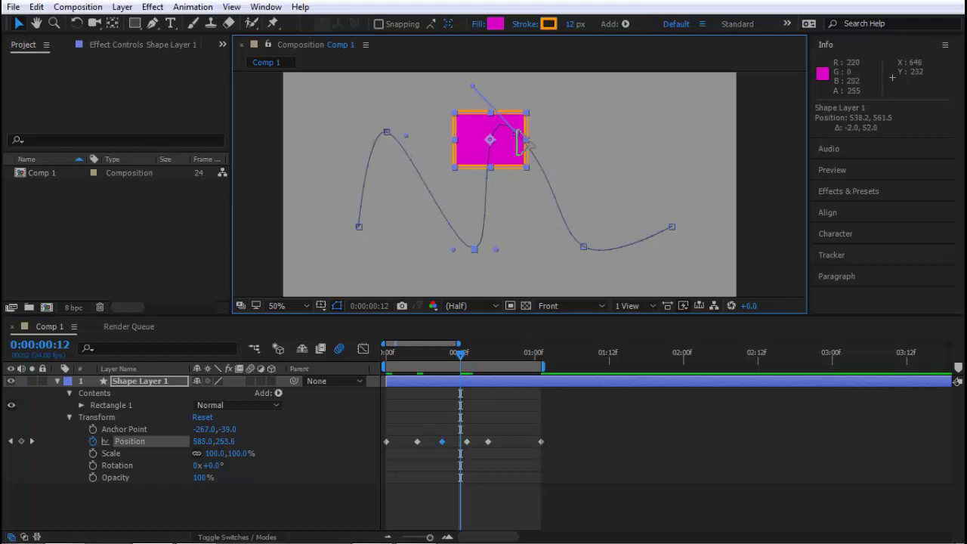
{"action": "left_click_drag", "start_coordinate": [515, 132], "coordinate": [563, 108]}
{"action": "left_click_drag", "start_coordinate": [383, 132], "coordinate": [382, 113]}
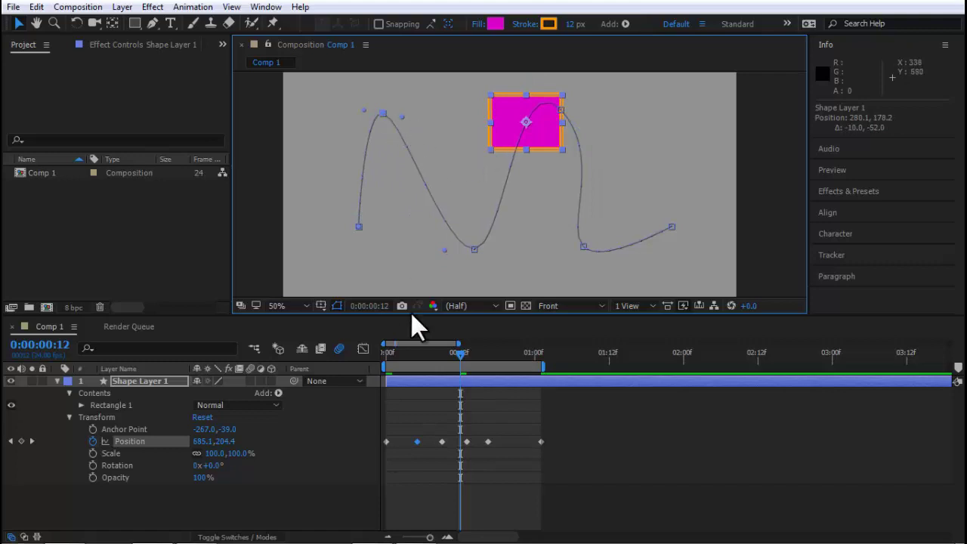
Remove all Position keyframes and move the rectangle down and left
{"action": "left_click", "coordinate": [435, 429]}
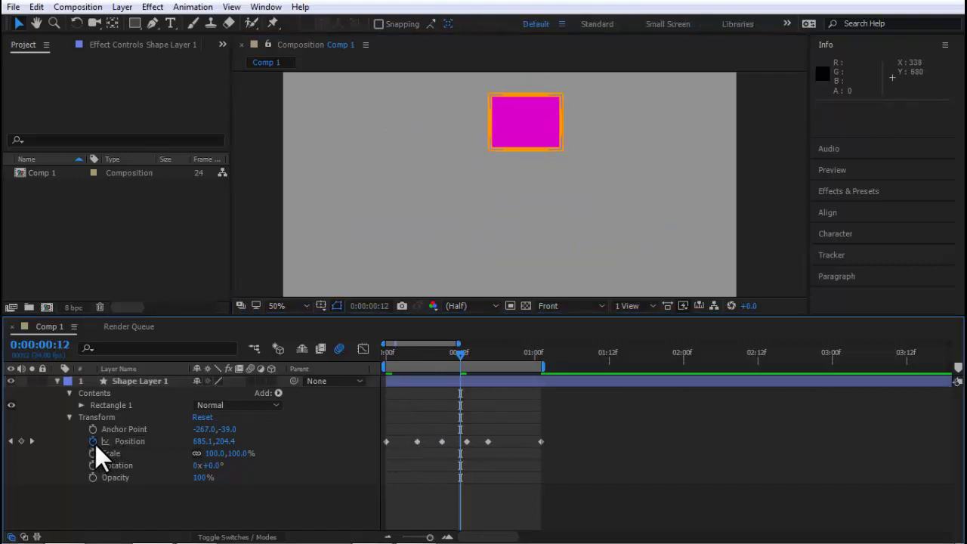
{"action": "left_click", "coordinate": [93, 441]}
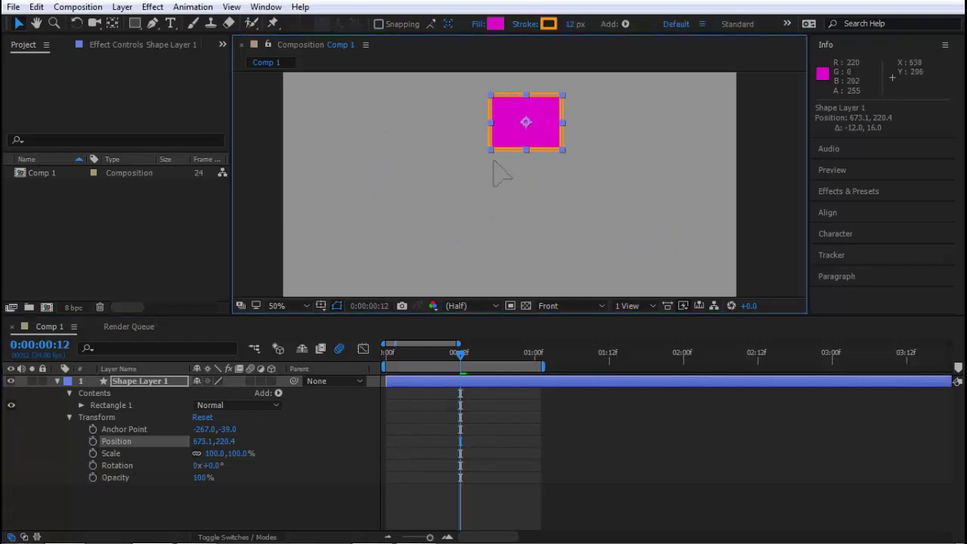
{"action": "left_click_drag", "start_coordinate": [529, 124], "coordinate": [484, 218]}
Keyframe Rotation at 0:00, 0:12 and 0:19, with -7.2° at frame 12
{"action": "left_click", "coordinate": [91, 466]}
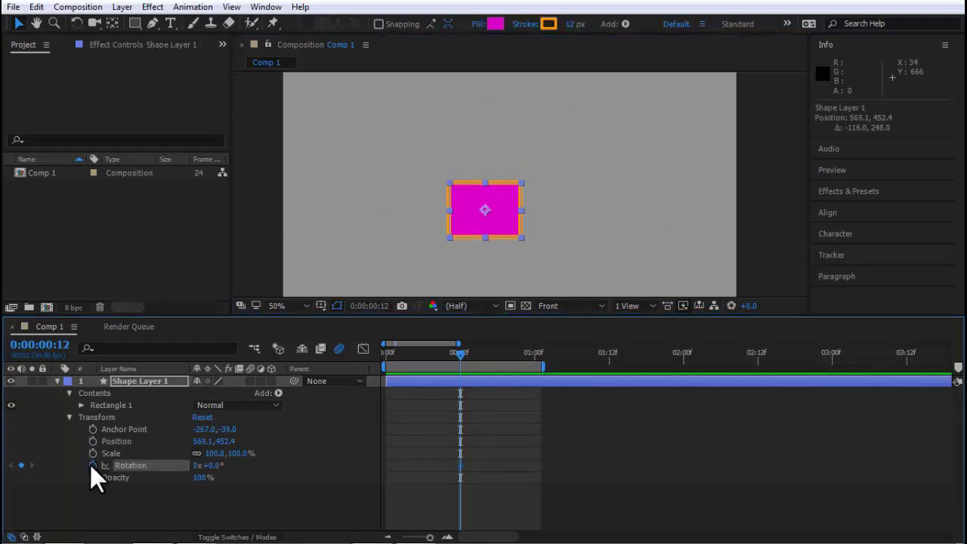
{"action": "left_click_drag", "start_coordinate": [459, 466], "coordinate": [392, 465]}
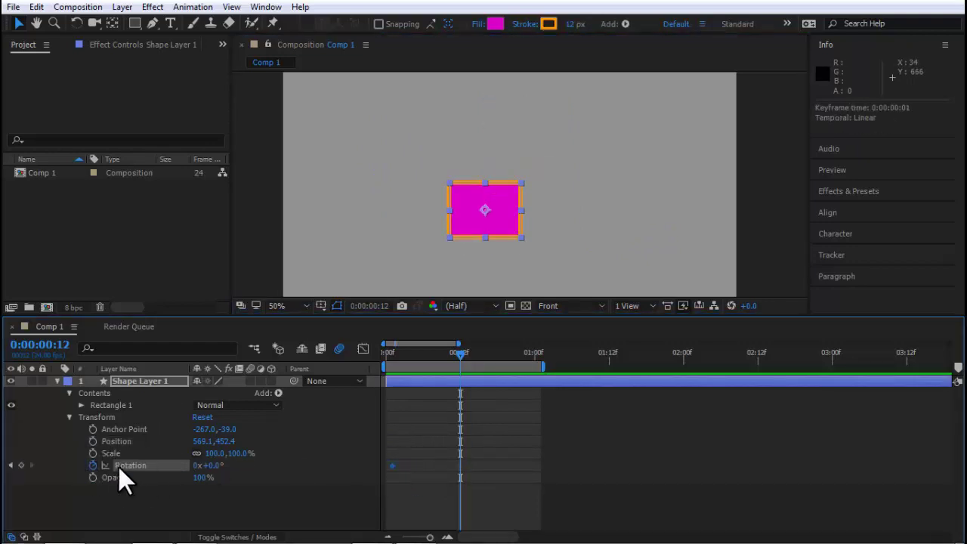
{"action": "left_click_drag", "start_coordinate": [208, 465], "coordinate": [224, 465]}
{"action": "left_click_drag", "start_coordinate": [459, 465], "coordinate": [502, 465]}
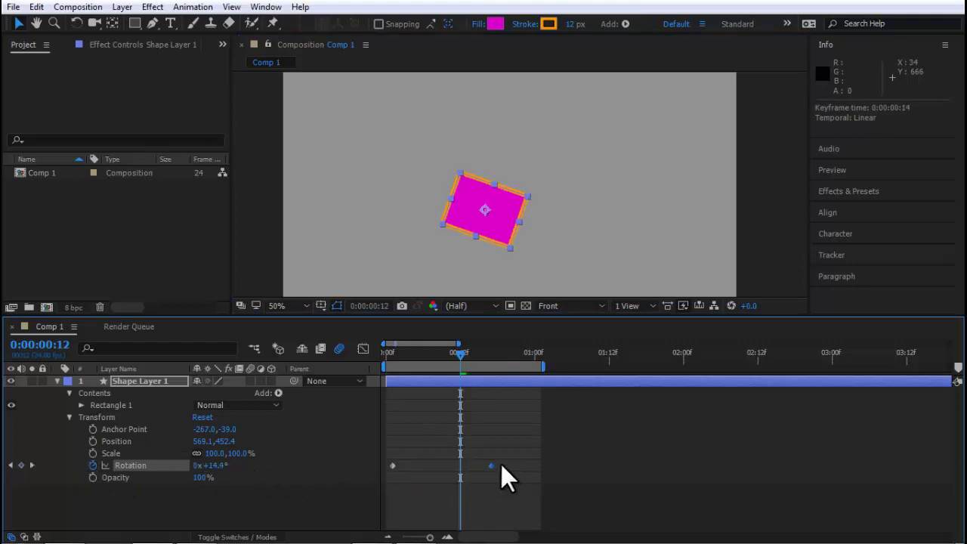
{"action": "left_click_drag", "start_coordinate": [225, 465], "coordinate": [209, 466]}
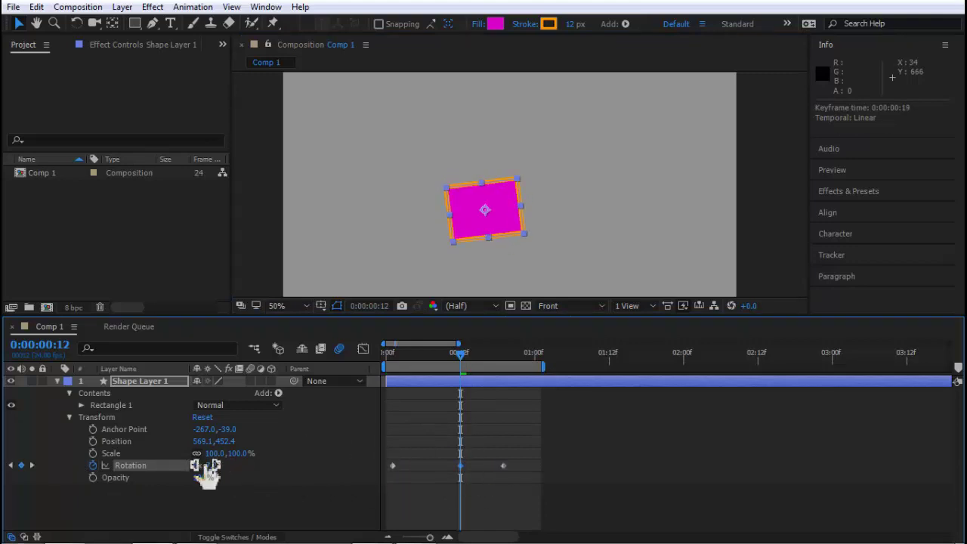
Inspect the Rotation keyframe's interpolation settings and cancel without changes
{"action": "right_click", "coordinate": [460, 466]}
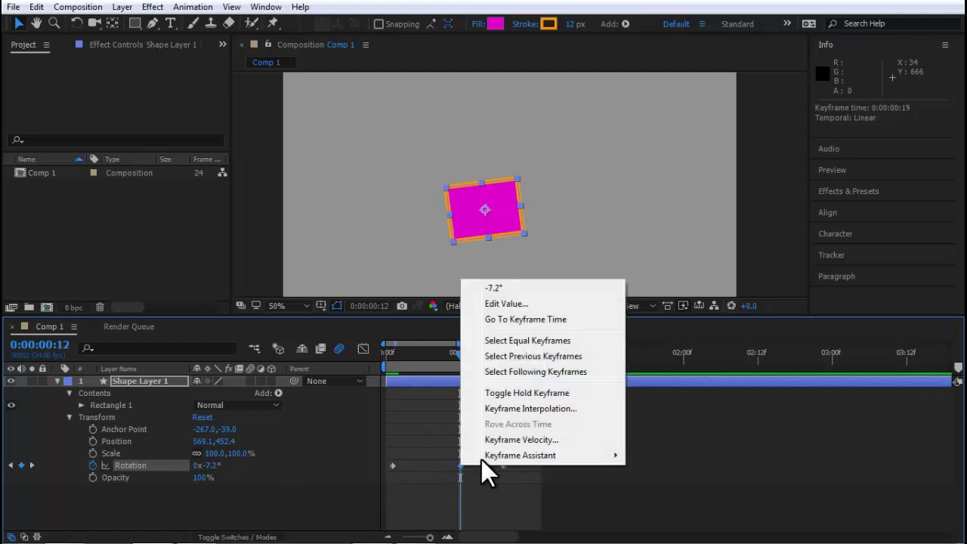
{"action": "left_click", "coordinate": [518, 408]}
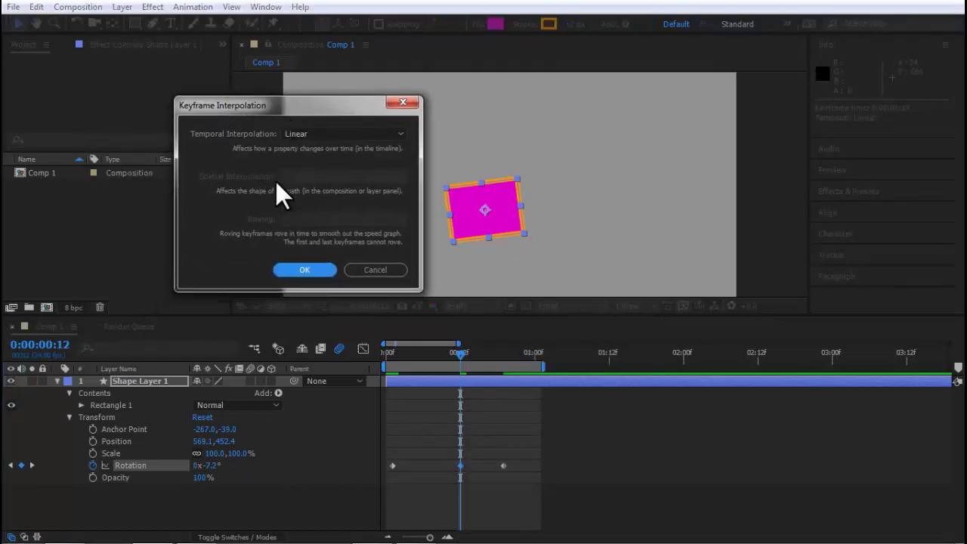
{"action": "left_click", "coordinate": [375, 269]}
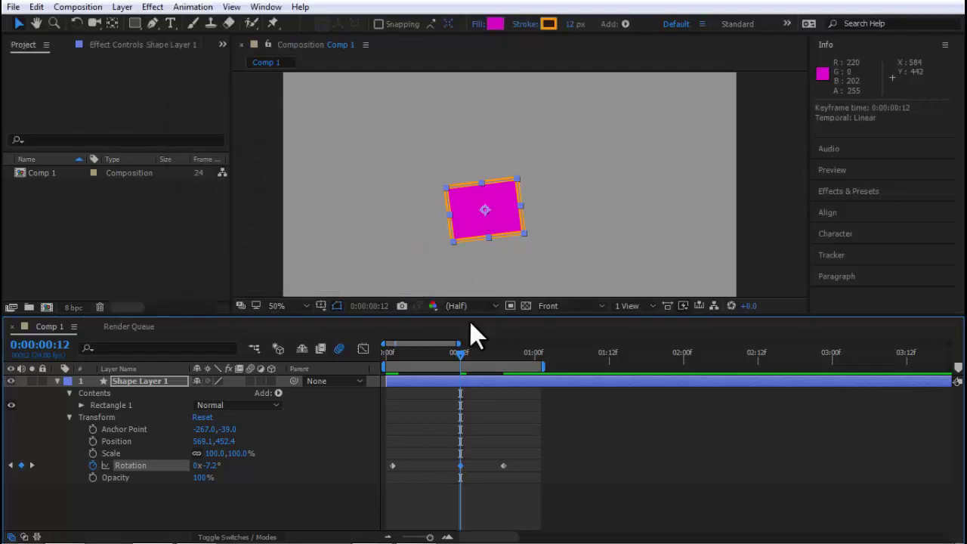
Undo a trial rectangle move and an accidental Pen path, returning to frame 12
{"action": "mouse_move", "coordinate": [416, 355]}
{"action": "left_mouse_down"}
{"action": "mouse_move", "coordinate": [381, 368]}
{"action": "mouse_move", "coordinate": [435, 366]}
{"action": "left_mouse_up"}
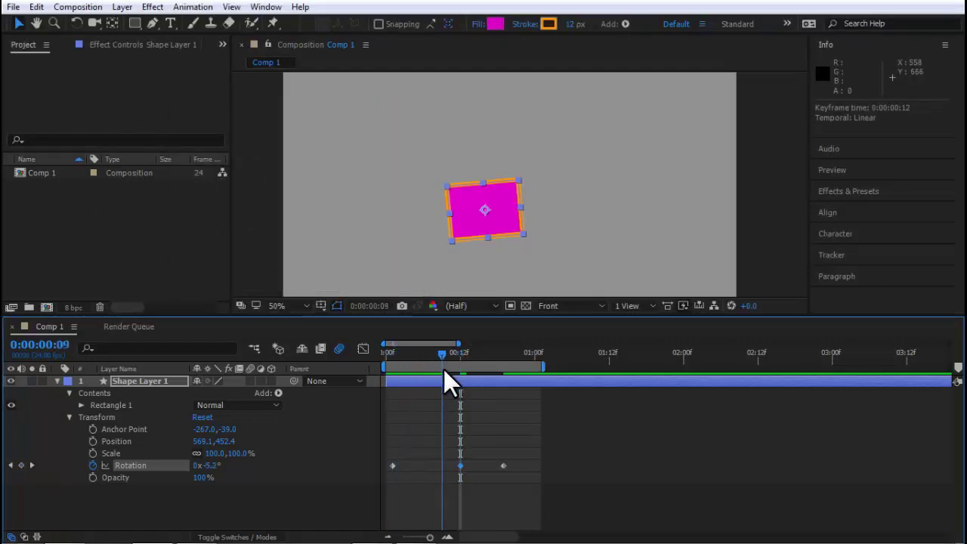
{"action": "left_click_drag", "start_coordinate": [488, 236], "coordinate": [571, 199]}
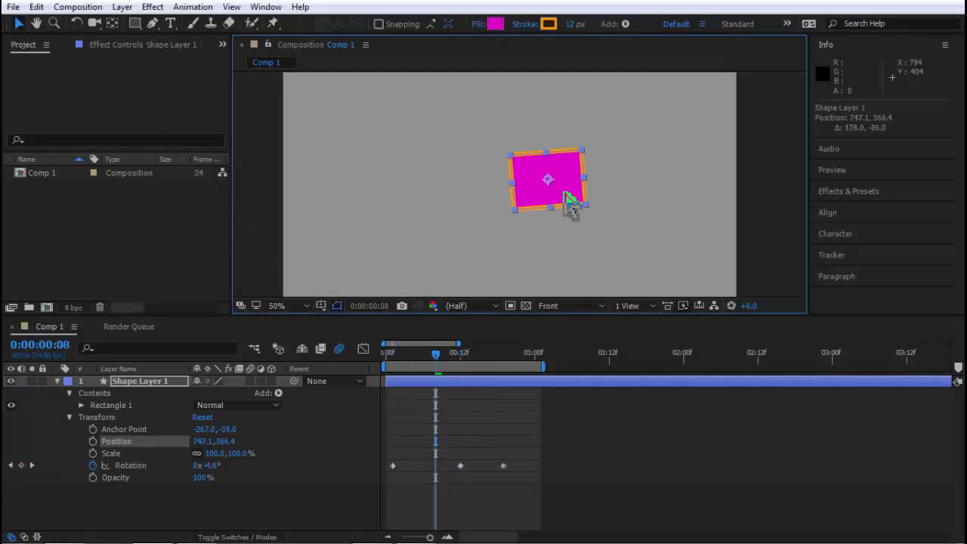
{"action": "key", "text": "ctrl+z"}
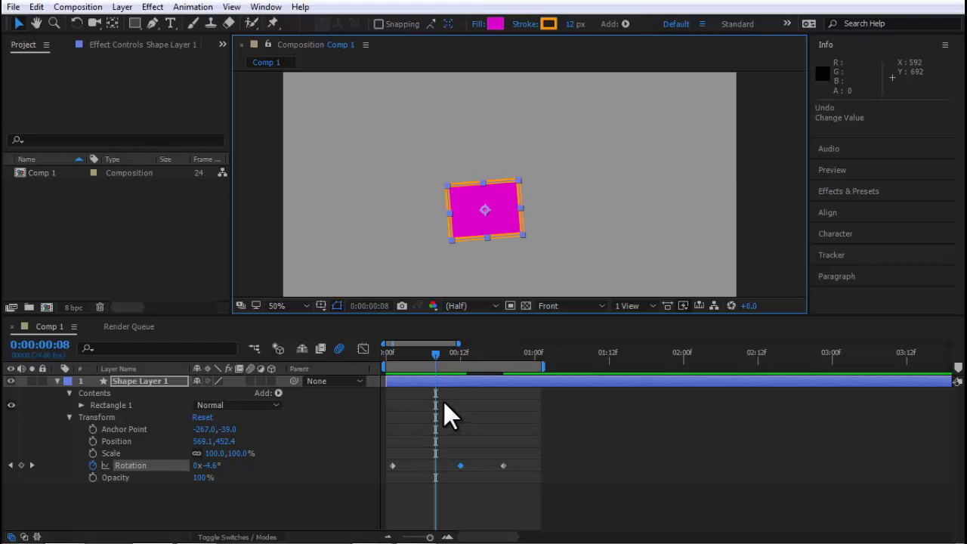
{"action": "left_click", "coordinate": [460, 358]}
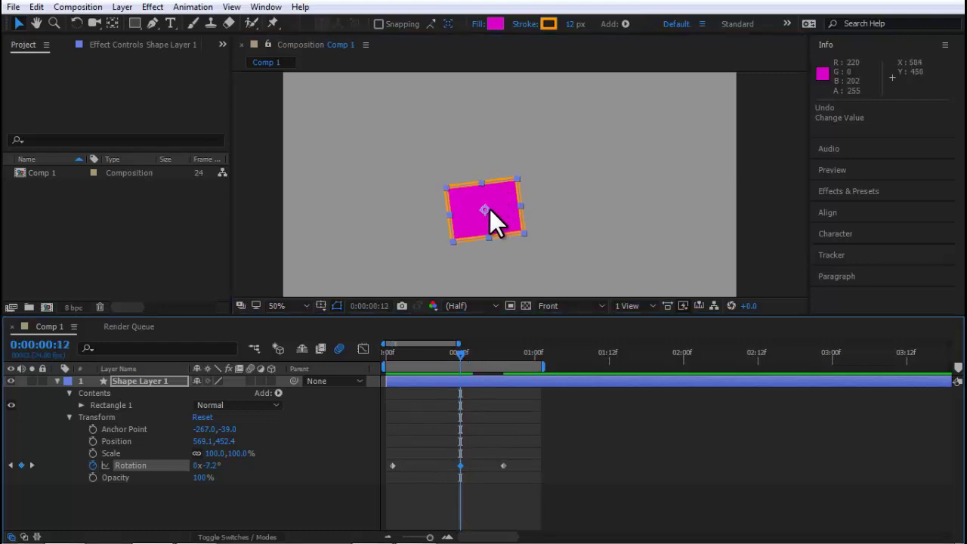
{"action": "key", "text": "g"}
{"action": "left_click_drag", "start_coordinate": [487, 210], "coordinate": [490, 198]}
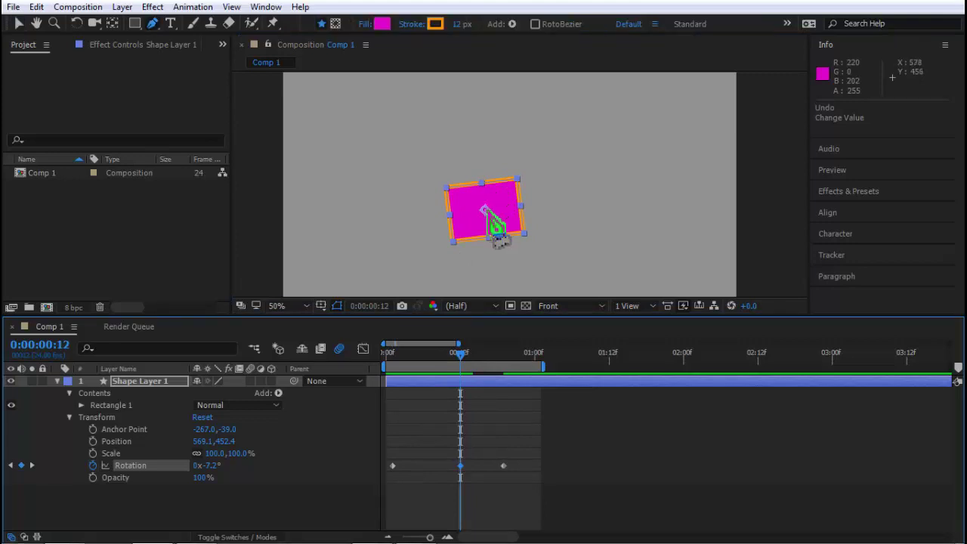
{"action": "key", "text": "ctrl+z"}
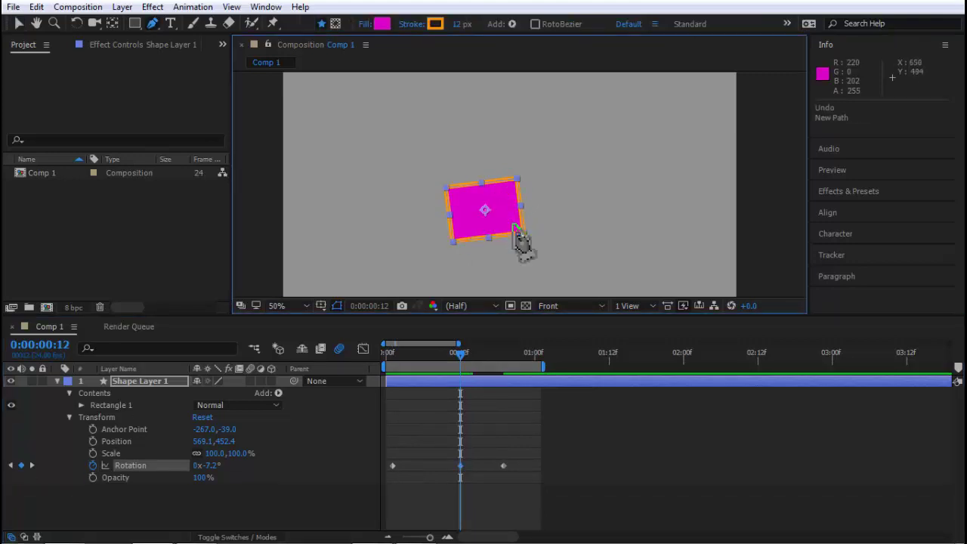
{"action": "left_click_drag", "start_coordinate": [491, 436], "coordinate": [458, 477]}
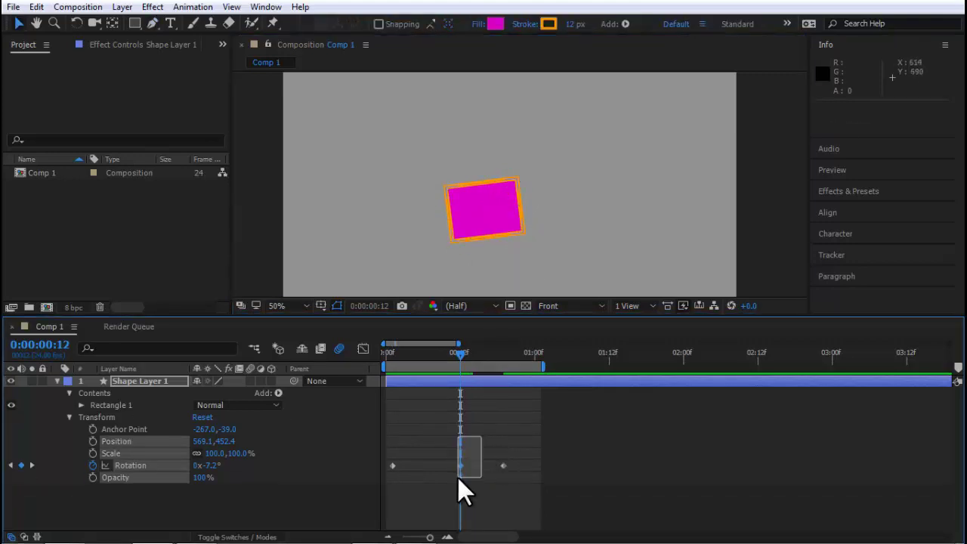
Add a trial Opacity keyframe and inspect its interpolation settings without changes
{"action": "key", "text": "v"}
{"action": "left_click", "coordinate": [93, 477]}
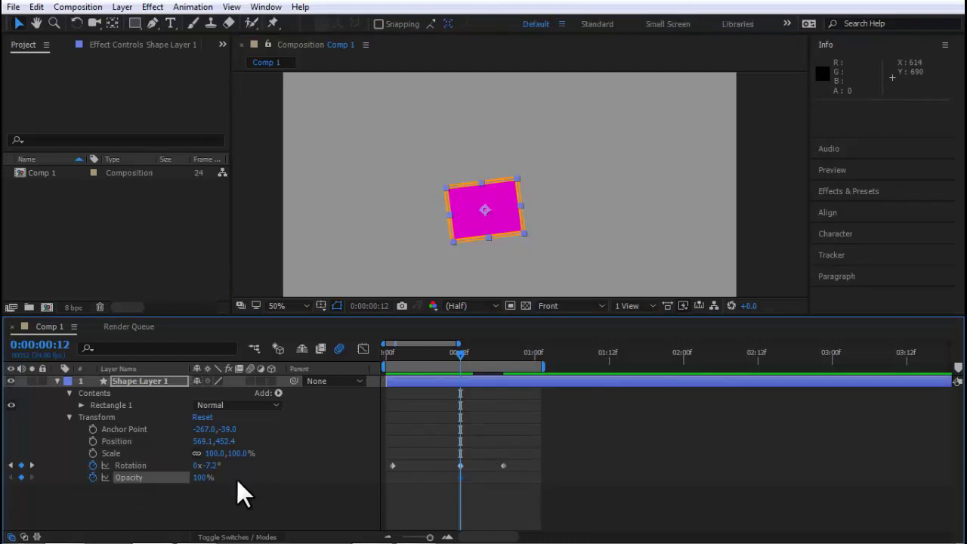
{"action": "right_click", "coordinate": [459, 477]}
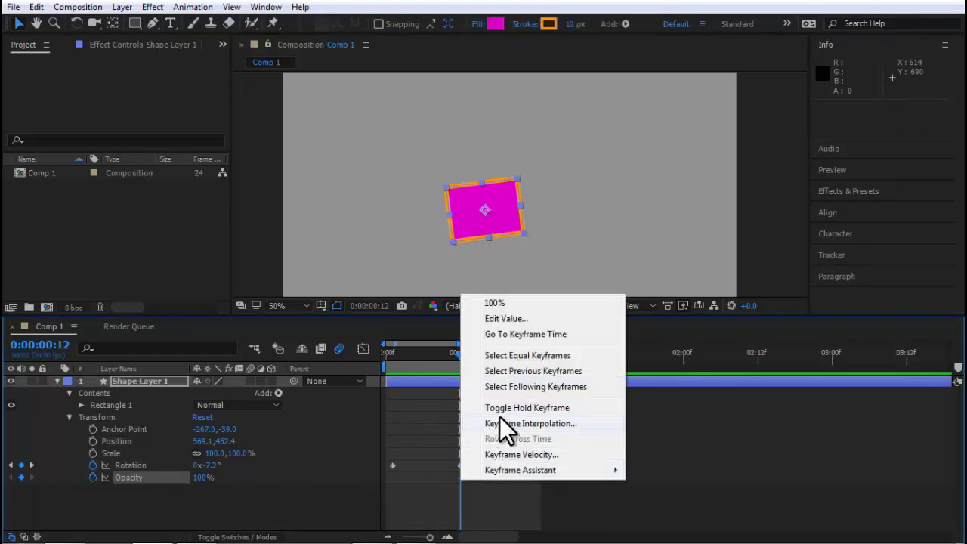
{"action": "left_click", "coordinate": [505, 423]}
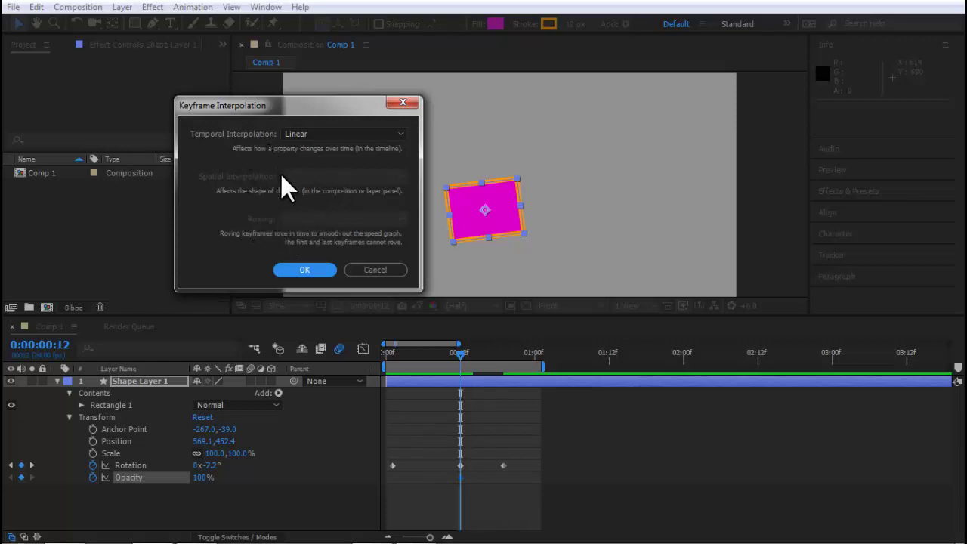
{"action": "left_click", "coordinate": [372, 269]}
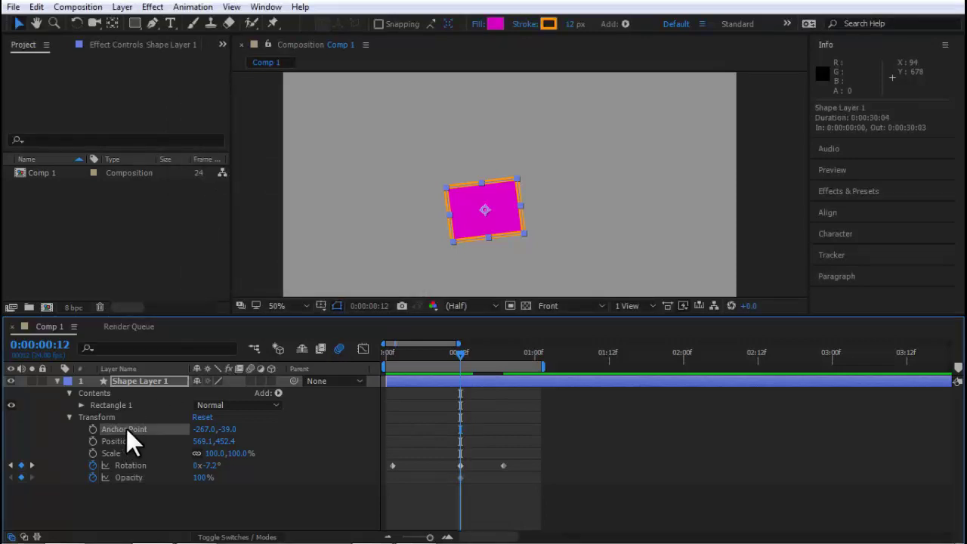
Add a trial Anchor Point keyframe, check its spatial interpolation, then undo the extra keyframes
{"action": "left_click", "coordinate": [93, 429]}
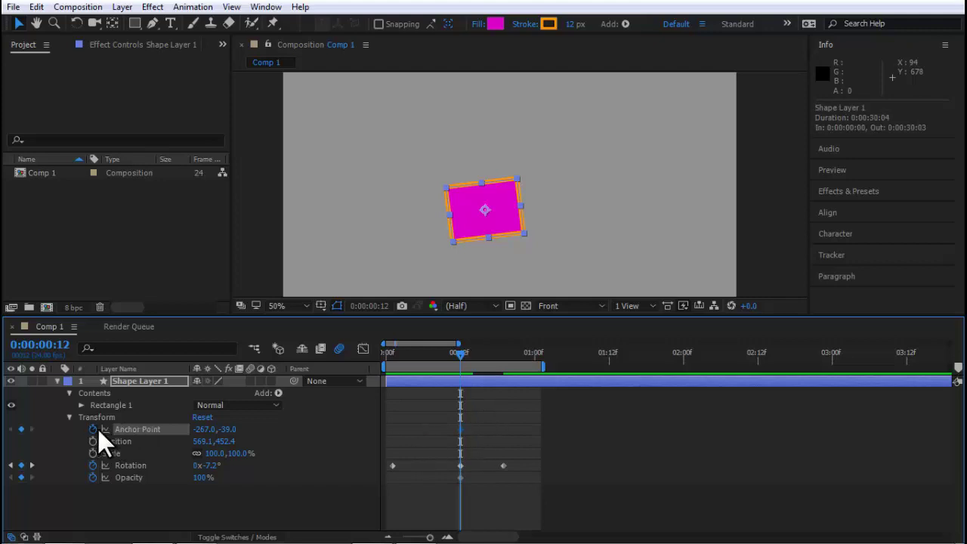
{"action": "right_click", "coordinate": [460, 427]}
{"action": "left_click", "coordinate": [527, 367]}
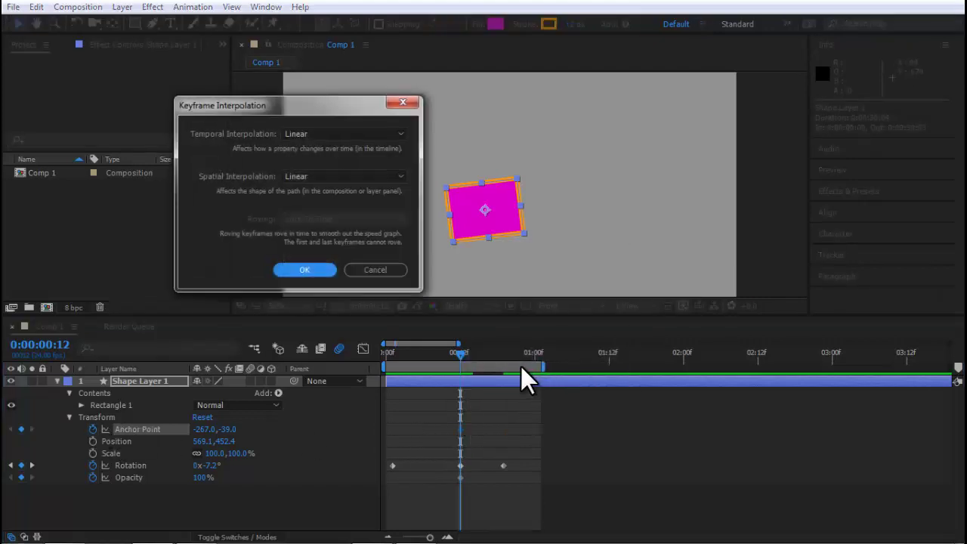
{"action": "left_click", "coordinate": [306, 176]}
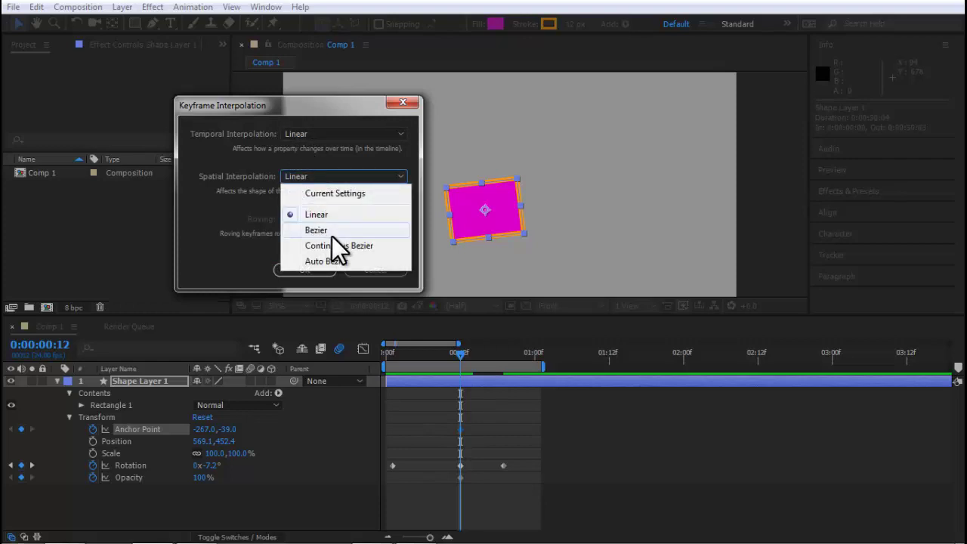
{"action": "key", "text": "Escape"}
{"action": "key", "text": "Escape"}
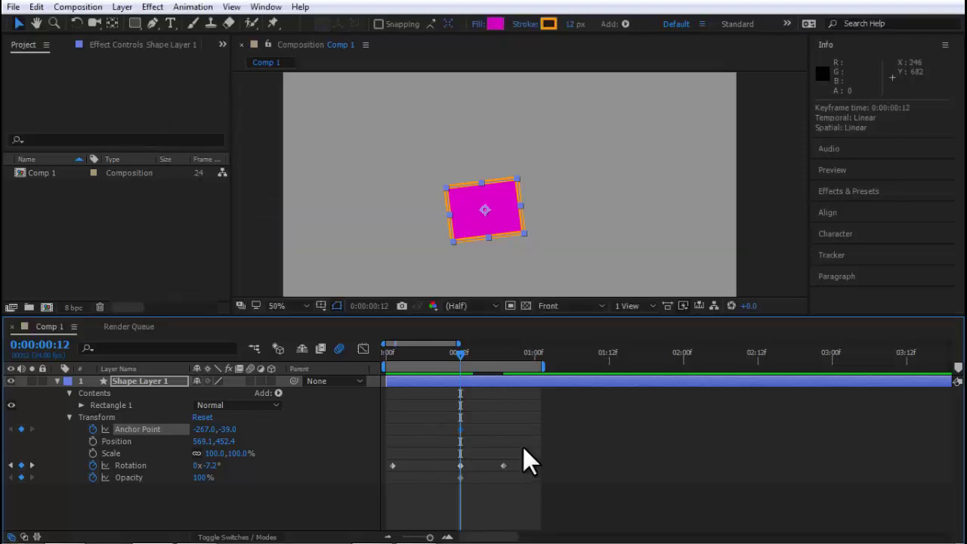
{"action": "key", "text": "ctrl+z"}
Reselect the shape layer and marquee-select all three Rotation keyframes
{"action": "left_click", "coordinate": [490, 446]}
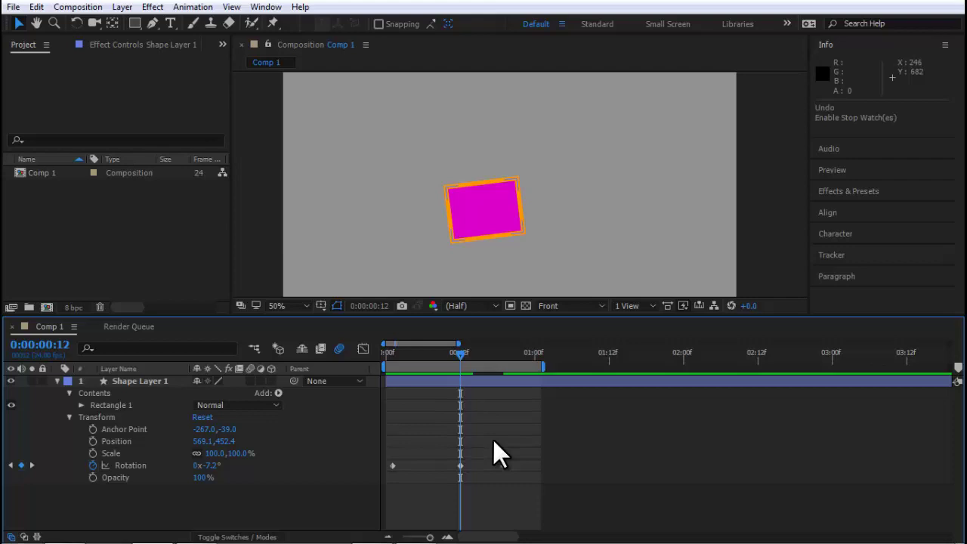
{"action": "left_click", "coordinate": [497, 216]}
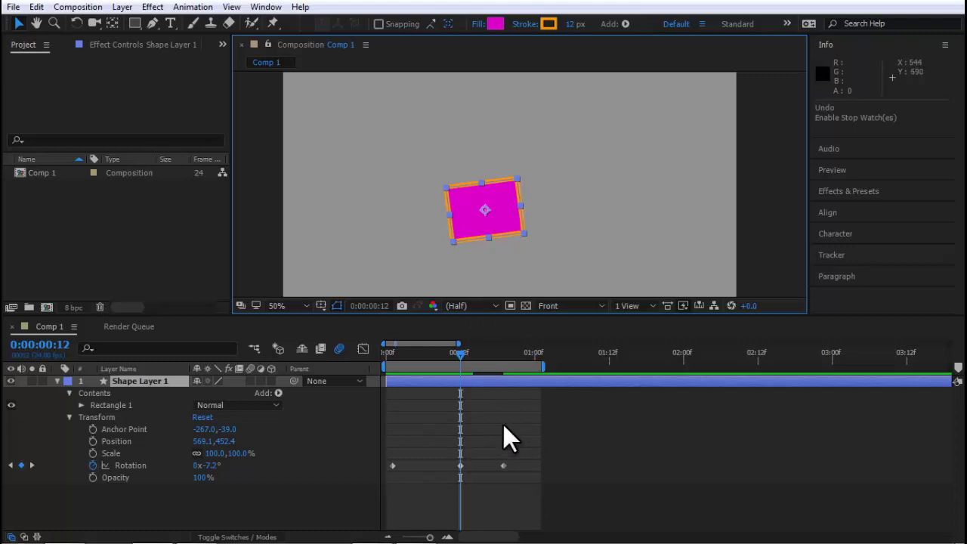
{"action": "left_click_drag", "start_coordinate": [523, 438], "coordinate": [389, 478]}
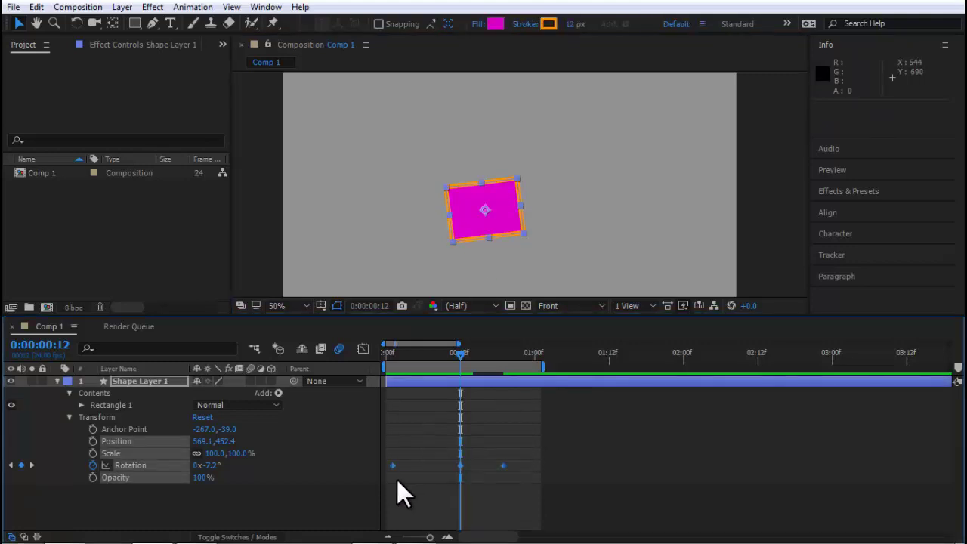
Delete the Rotation keyframes and key Position at 0:00 with the rectangle left at 137.1,454.4
{"action": "key", "text": "Delete"}
{"action": "mouse_move", "coordinate": [431, 355]}
{"action": "left_mouse_down"}
{"action": "mouse_move", "coordinate": [382, 366]}
{"action": "mouse_move", "coordinate": [412, 367]}
{"action": "left_mouse_up"}
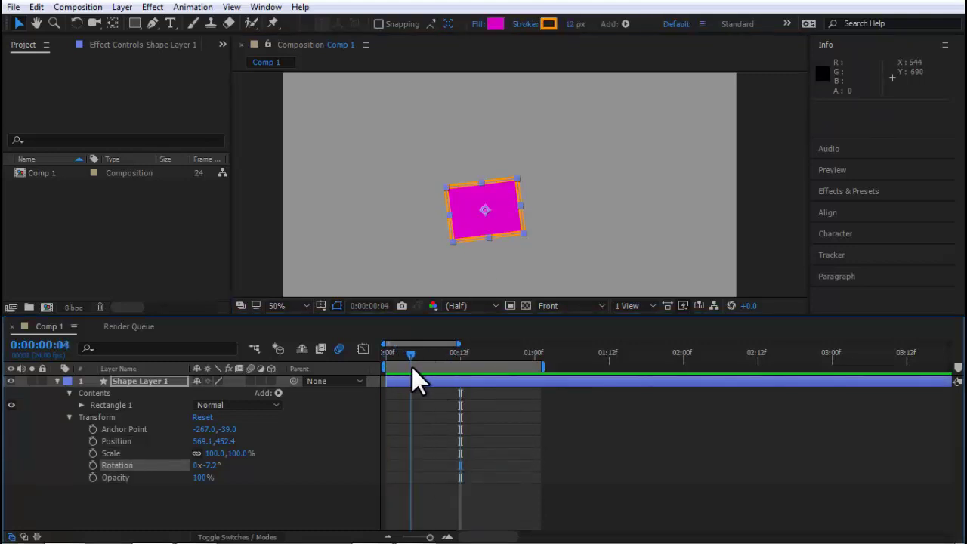
{"action": "left_click", "coordinate": [93, 441]}
{"action": "left_click_drag", "start_coordinate": [403, 443], "coordinate": [387, 442]}
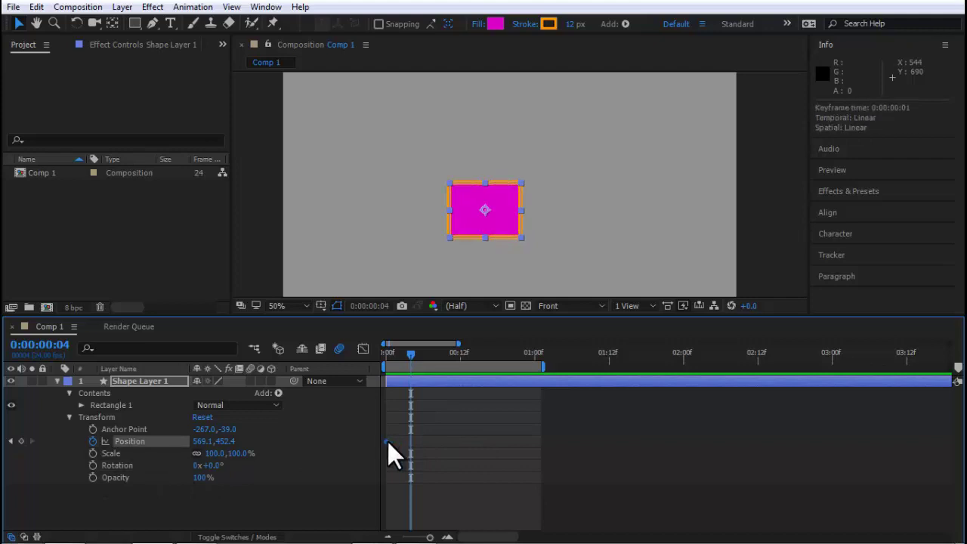
{"action": "left_click_drag", "start_coordinate": [438, 350], "coordinate": [384, 377]}
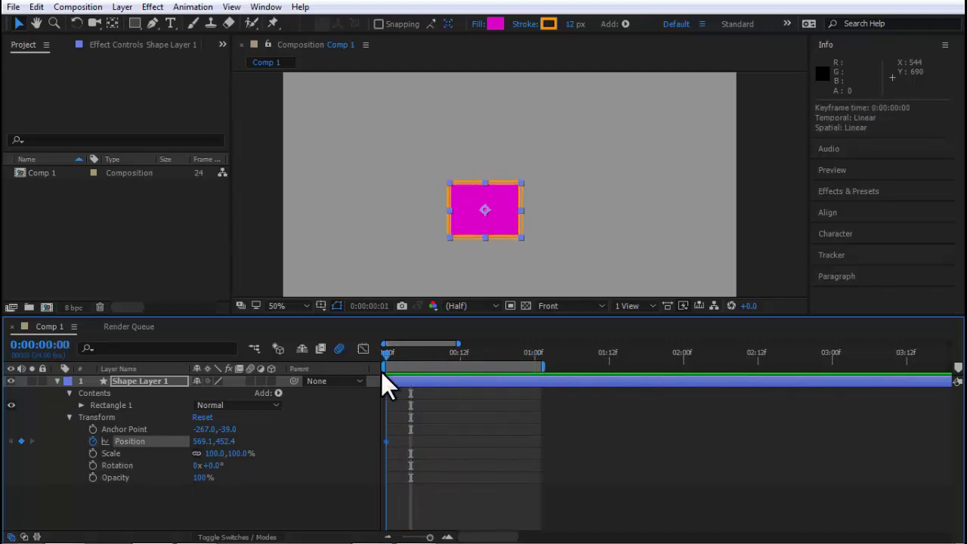
{"action": "left_click_drag", "start_coordinate": [470, 202], "coordinate": [353, 194]}
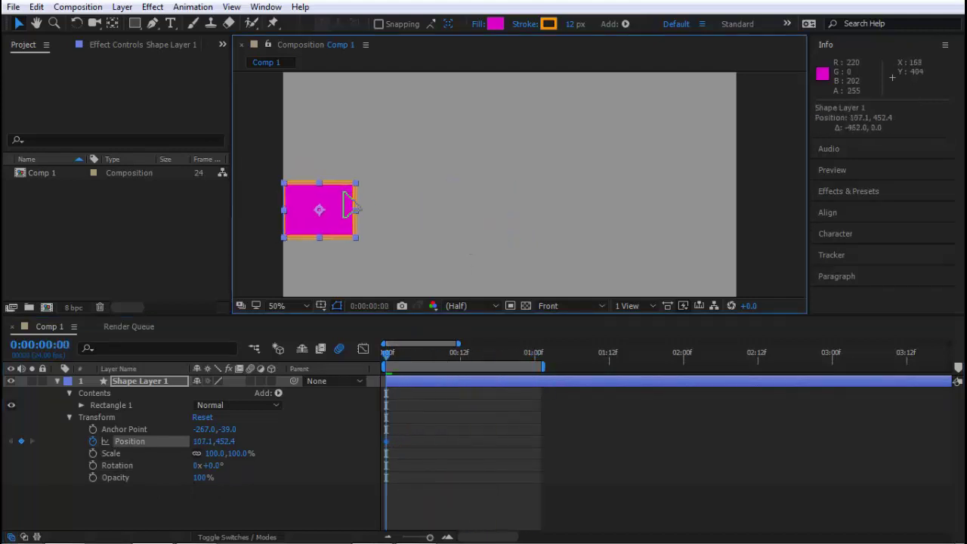
Move the rectangle right to 1135.1,454.4 at 1:00 and up to 636.1,210.4 at 0:12
{"action": "left_click", "coordinate": [529, 356]}
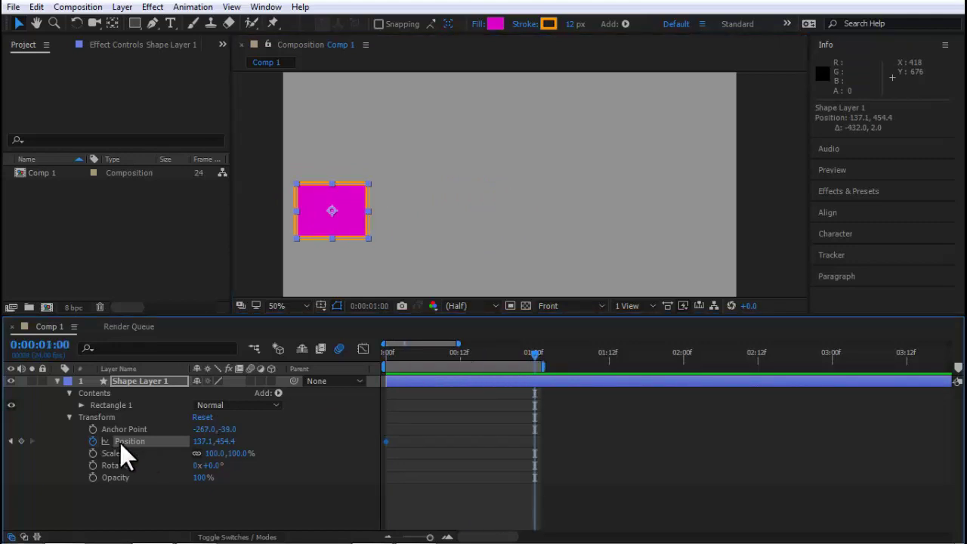
{"action": "left_click", "coordinate": [24, 440]}
{"action": "left_click_drag", "start_coordinate": [344, 197], "coordinate": [747, 190]}
{"action": "left_click", "coordinate": [459, 355]}
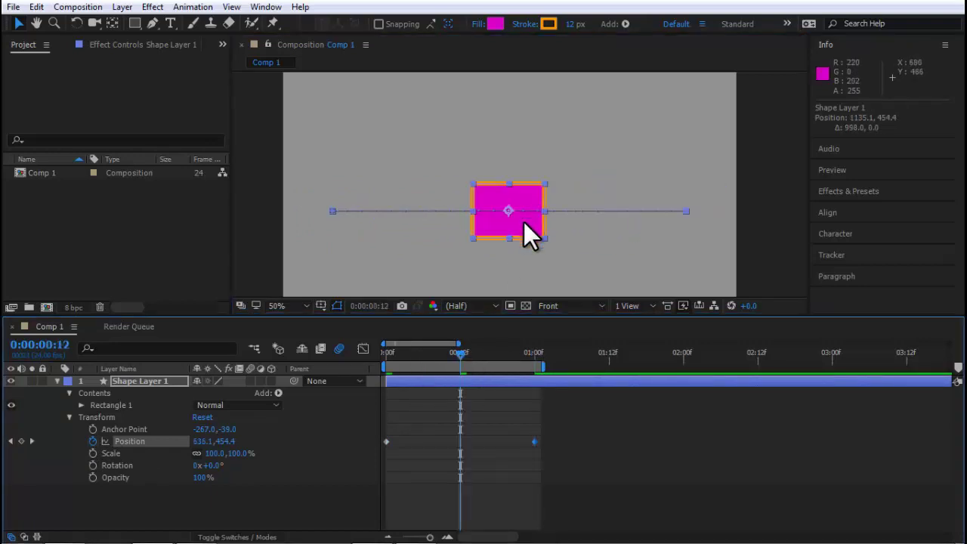
{"action": "left_click_drag", "start_coordinate": [524, 221], "coordinate": [523, 136]}
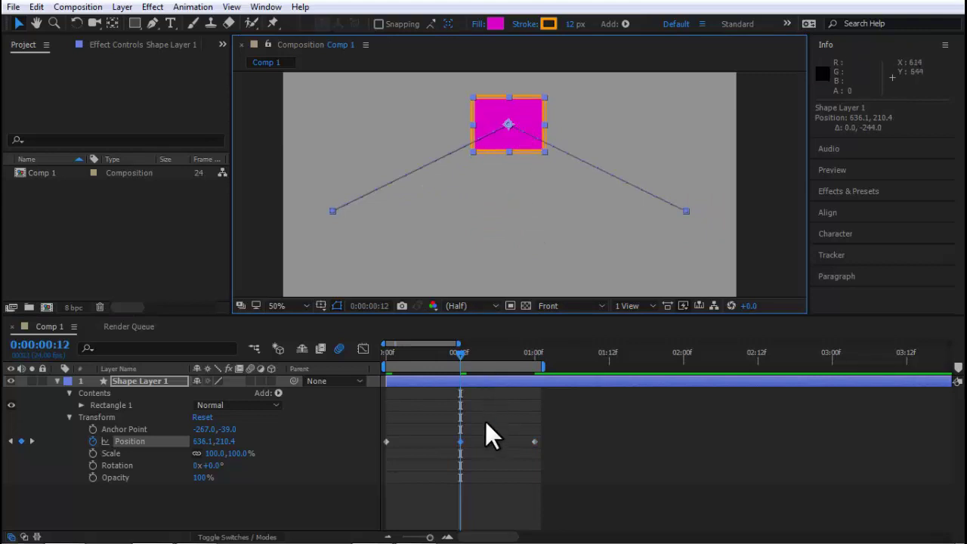
{"action": "left_click", "coordinate": [468, 404]}
{"action": "left_click", "coordinate": [391, 360]}
Scrub the three-point Position animation, select its keyframes, and open the Graph Editor
{"action": "left_click_drag", "start_coordinate": [391, 360], "coordinate": [412, 358]}
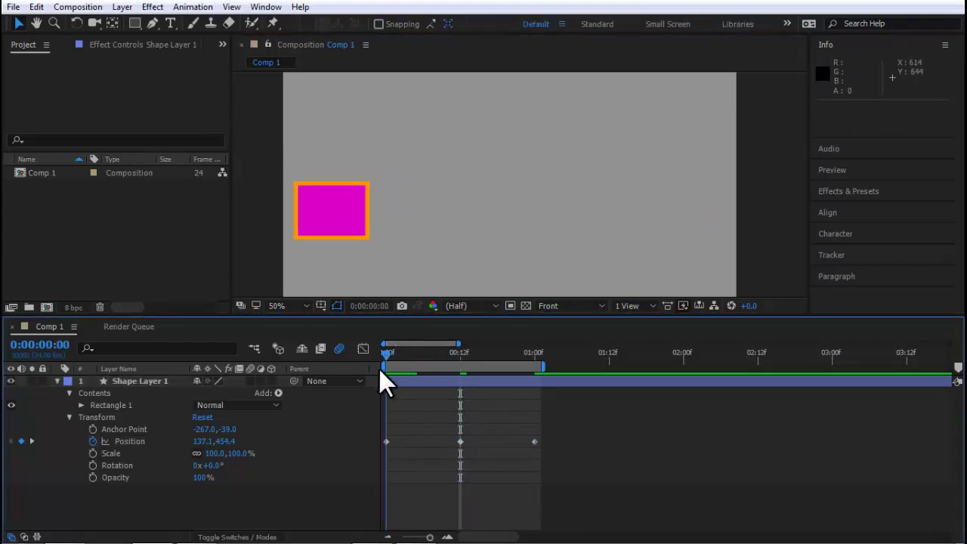
{"action": "left_click", "coordinate": [411, 380]}
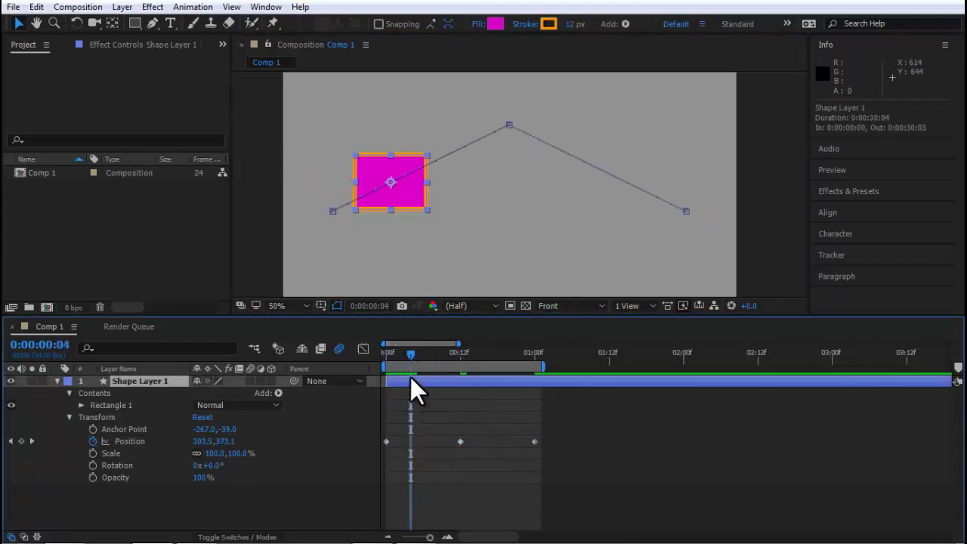
{"action": "mouse_move", "coordinate": [409, 352]}
{"action": "left_mouse_down"}
{"action": "mouse_move", "coordinate": [503, 374]}
{"action": "mouse_move", "coordinate": [456, 393]}
{"action": "left_mouse_up"}
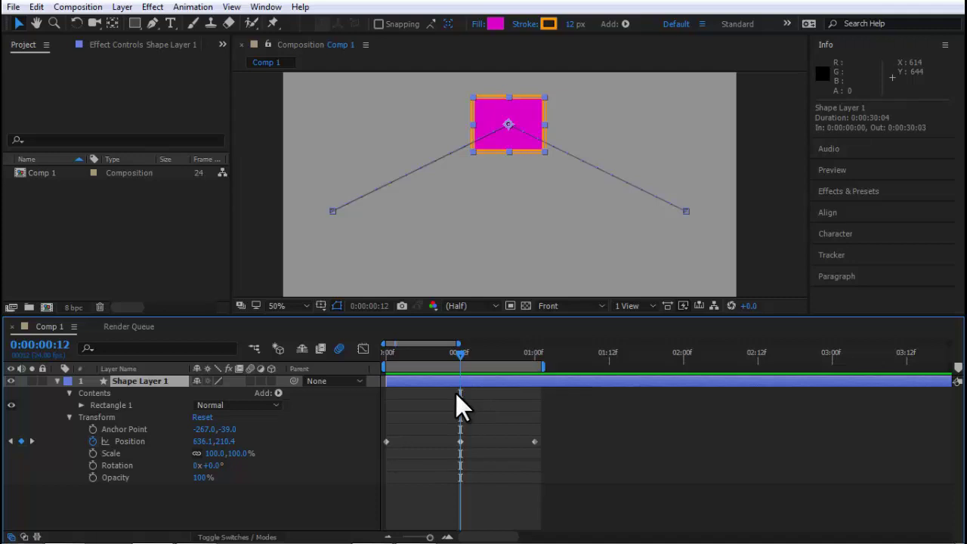
{"action": "left_click", "coordinate": [460, 441]}
{"action": "left_click", "coordinate": [534, 441], "text": "shift"}
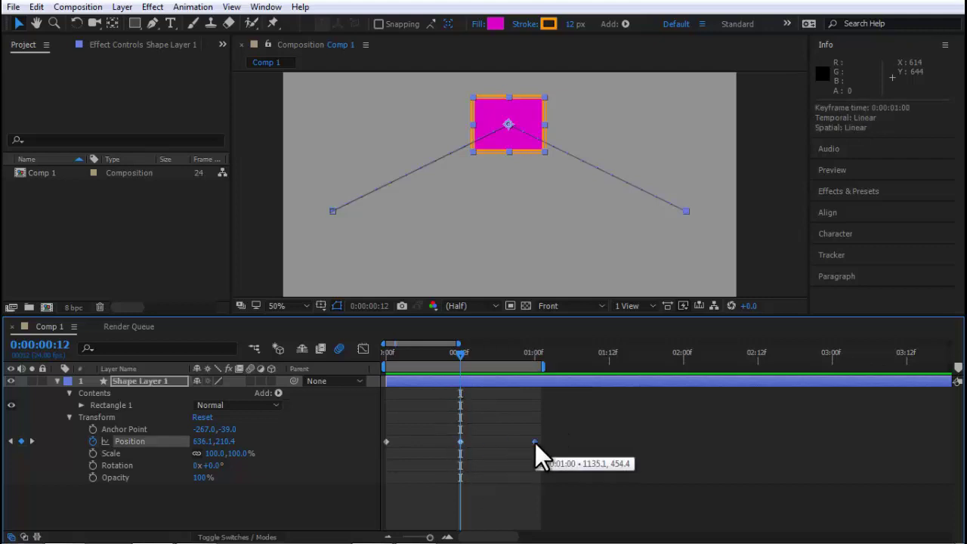
{"action": "mouse_move", "coordinate": [380, 361]}
{"action": "left_mouse_down"}
{"action": "mouse_move", "coordinate": [461, 365]}
{"action": "mouse_move", "coordinate": [379, 397]}
{"action": "mouse_move", "coordinate": [460, 409]}
{"action": "left_mouse_up"}
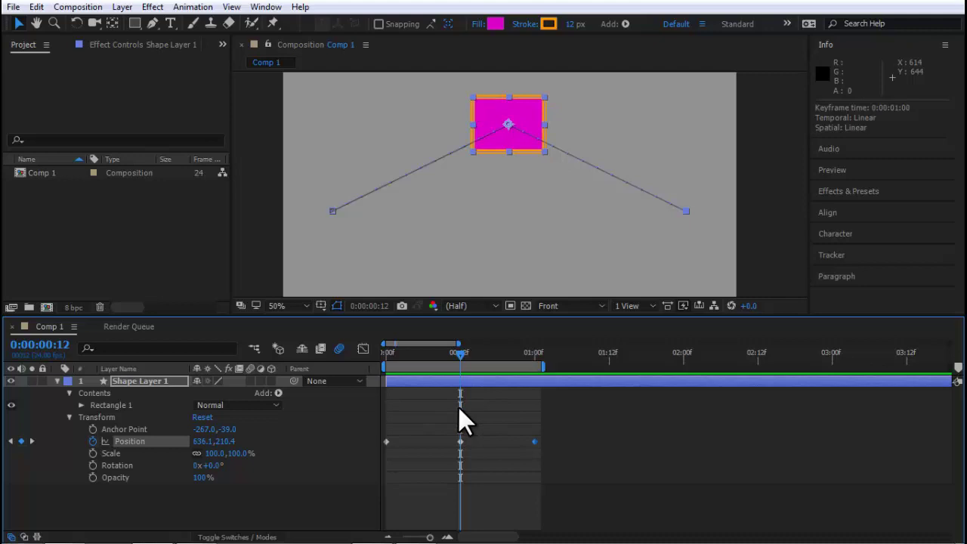
{"action": "left_click", "coordinate": [365, 348]}
Switch the Graph Editor to the speed graph and select the frame-12 keyframes
{"action": "left_click", "coordinate": [523, 521]}
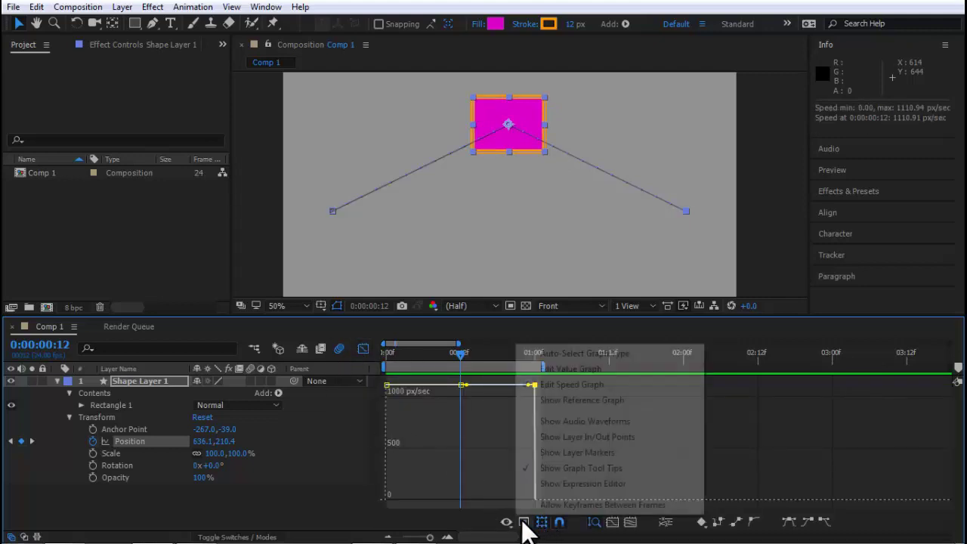
{"action": "left_click", "coordinate": [550, 387]}
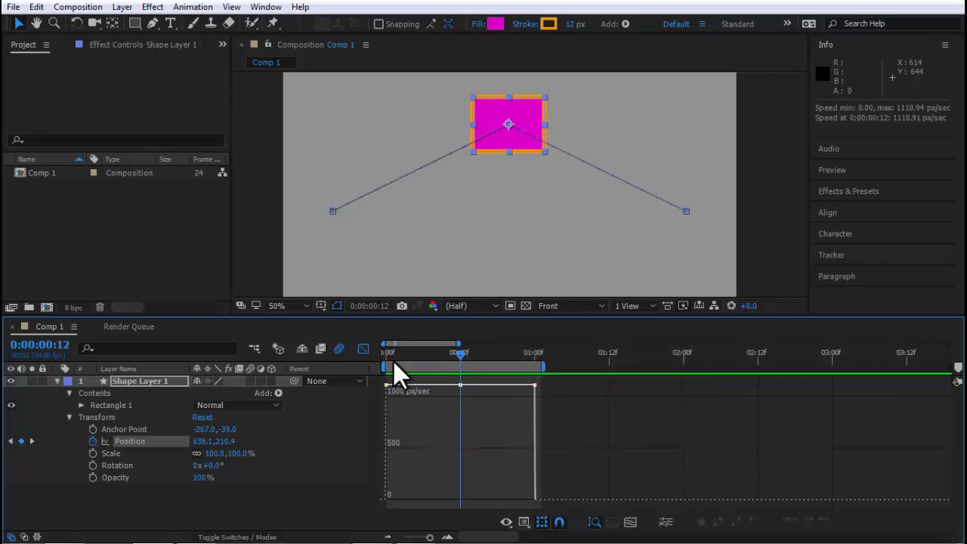
{"action": "left_click", "coordinate": [364, 352]}
{"action": "left_click_drag", "start_coordinate": [439, 421], "coordinate": [476, 461]}
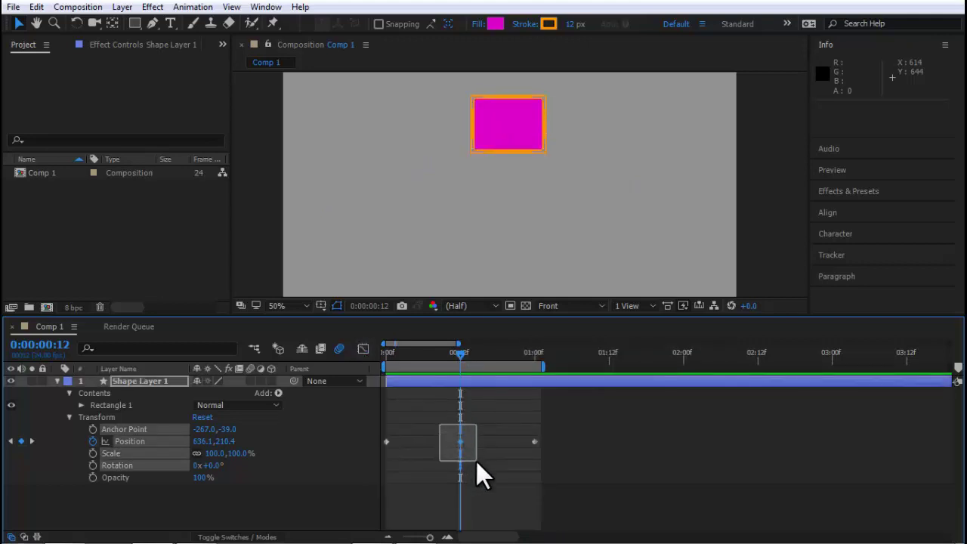
{"action": "left_click", "coordinate": [362, 350]}
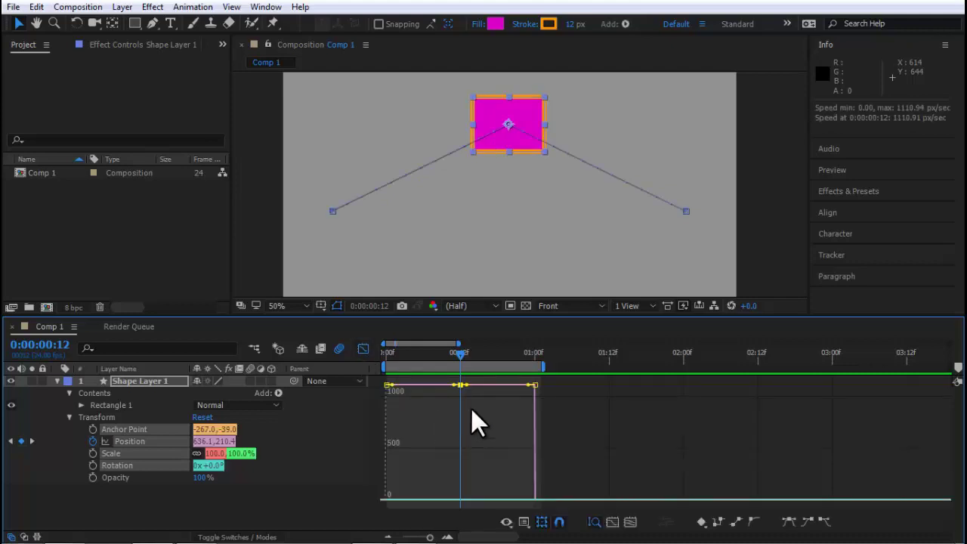
Set the frame-12 keyframe's temporal interpolation to Bezier and drag the top point left and down
{"action": "mouse_move", "coordinate": [450, 391]}
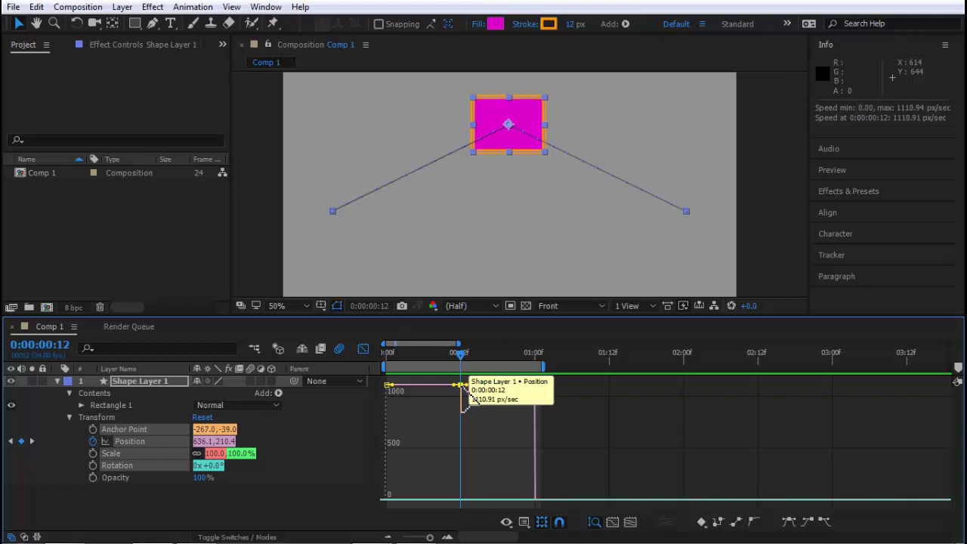
{"action": "right_click", "coordinate": [460, 383]}
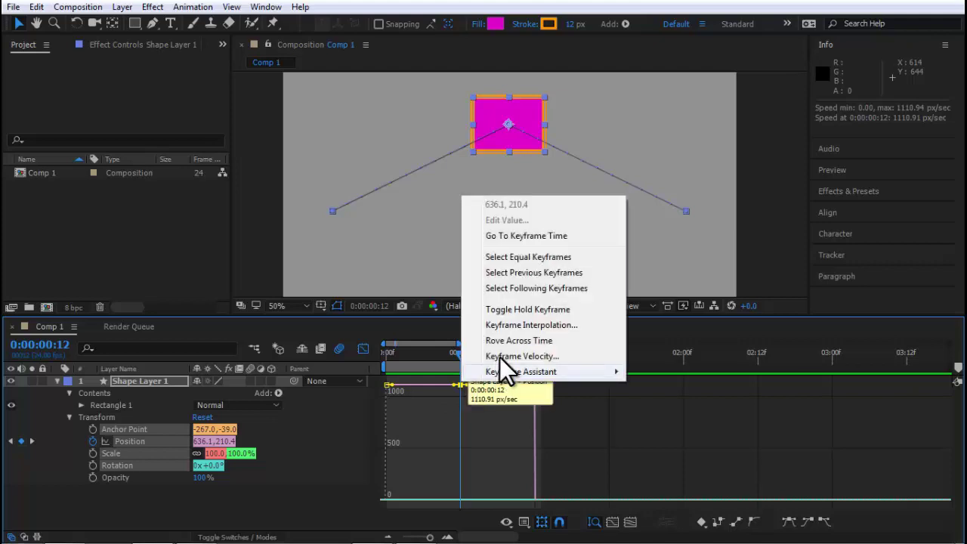
{"action": "left_click", "coordinate": [528, 323]}
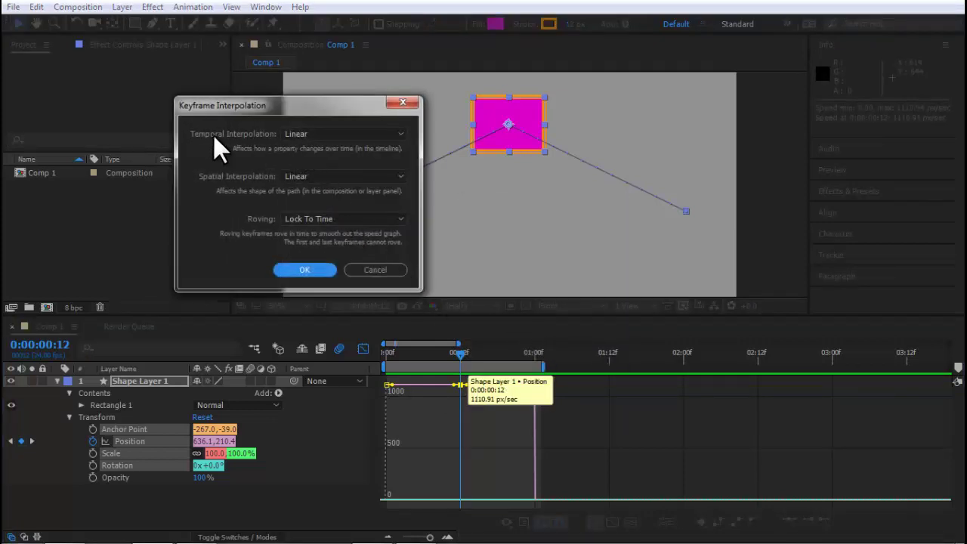
{"action": "left_click", "coordinate": [314, 136]}
{"action": "left_click", "coordinate": [321, 187]}
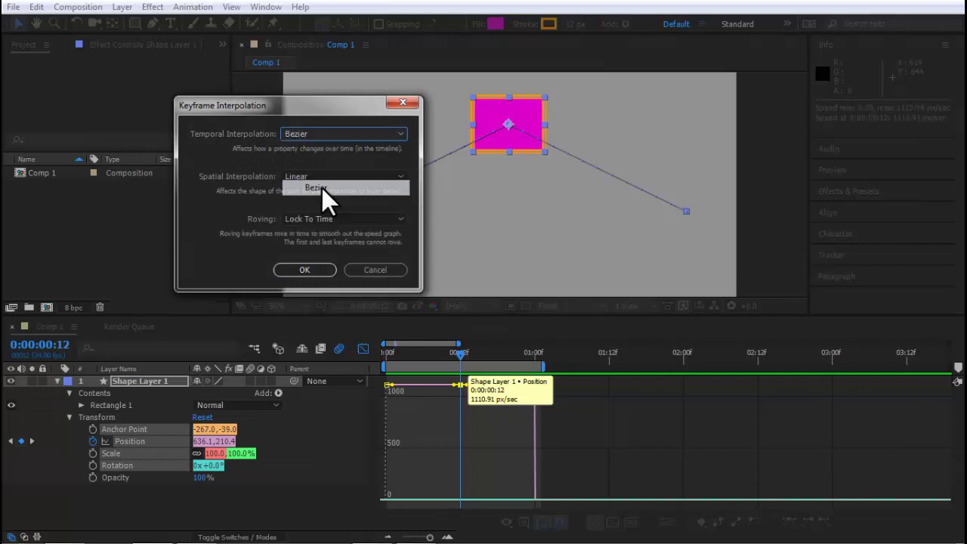
{"action": "left_click", "coordinate": [307, 269]}
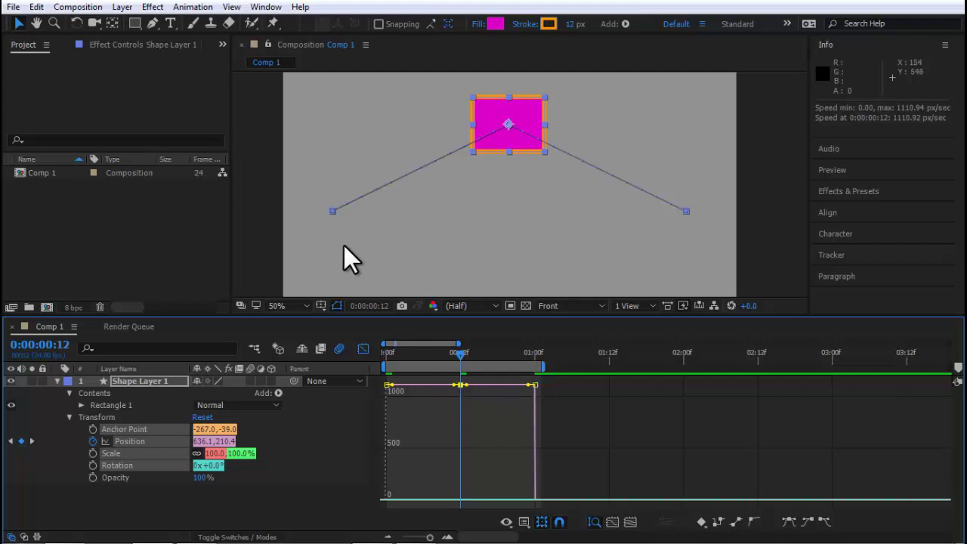
{"action": "left_click_drag", "start_coordinate": [510, 122], "coordinate": [408, 146]}
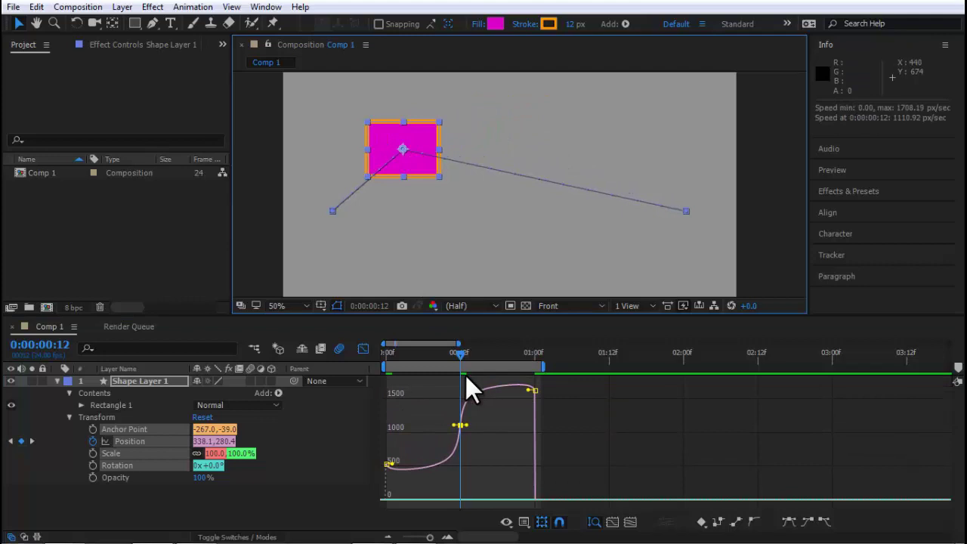
Change the middle Position keyframe's temporal interpolation back to Linear
{"action": "right_click", "coordinate": [460, 425]}
{"action": "left_click", "coordinate": [526, 368]}
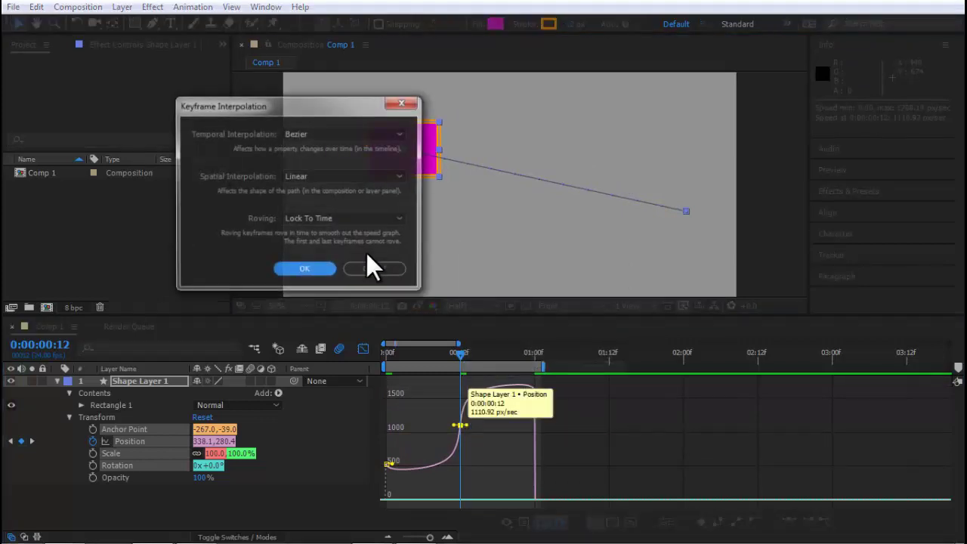
{"action": "left_click", "coordinate": [312, 136]}
{"action": "left_click", "coordinate": [320, 167]}
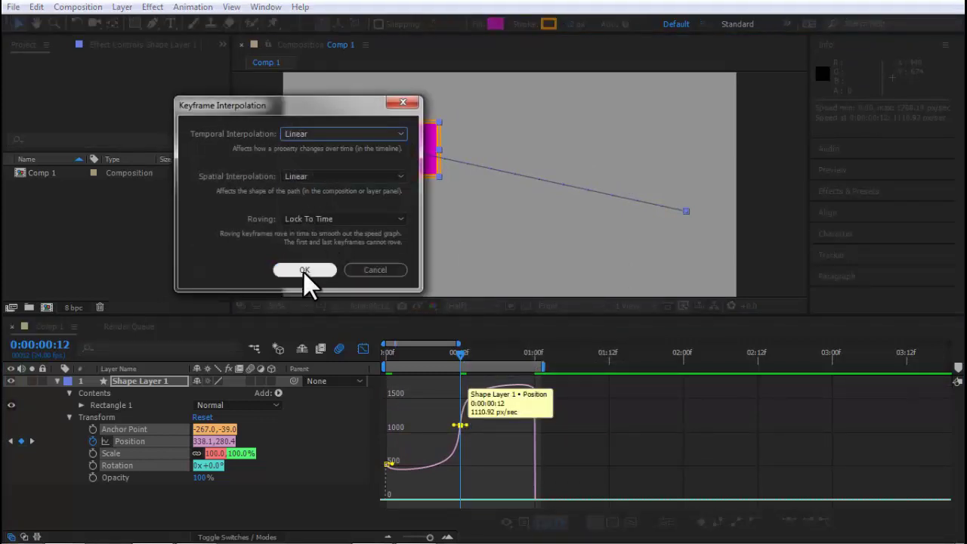
{"action": "left_click", "coordinate": [302, 271]}
Preview the animation, then select the Position keyframes and jump to frame 12
{"action": "mouse_move", "coordinate": [440, 353]}
{"action": "left_mouse_down"}
{"action": "mouse_move", "coordinate": [432, 369]}
{"action": "mouse_move", "coordinate": [515, 371]}
{"action": "mouse_move", "coordinate": [395, 395]}
{"action": "left_mouse_up"}
{"action": "key", "text": "space"}
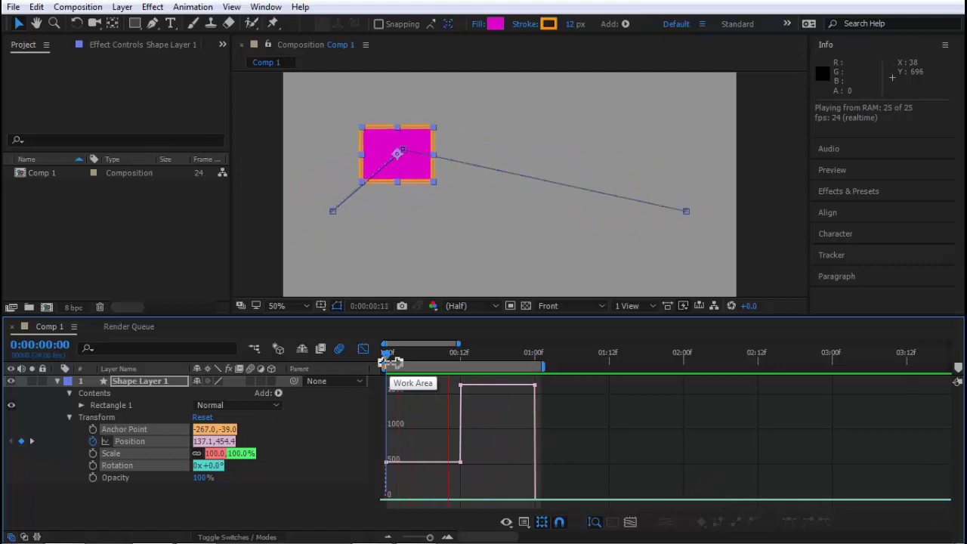
{"action": "left_click", "coordinate": [453, 401]}
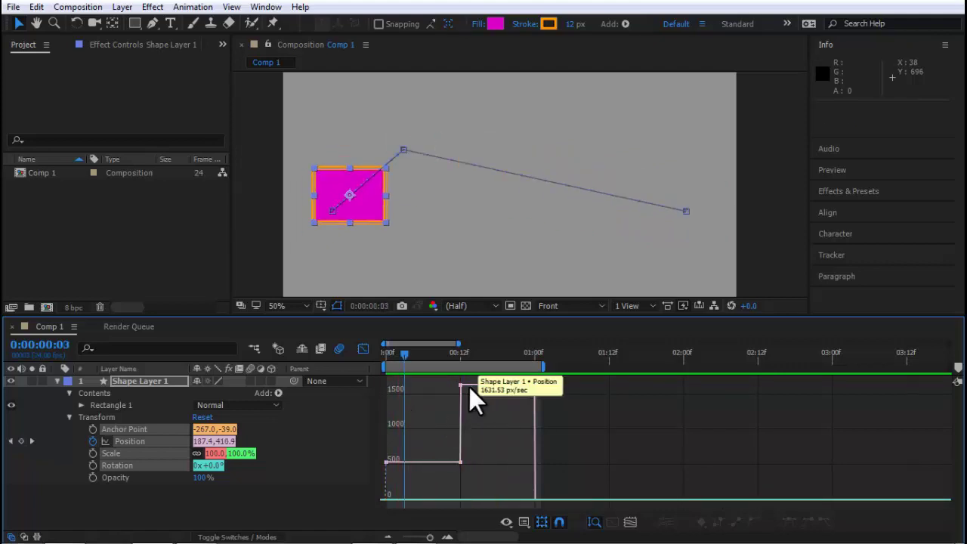
{"action": "double_click", "coordinate": [460, 400]}
{"action": "key", "text": "k"}
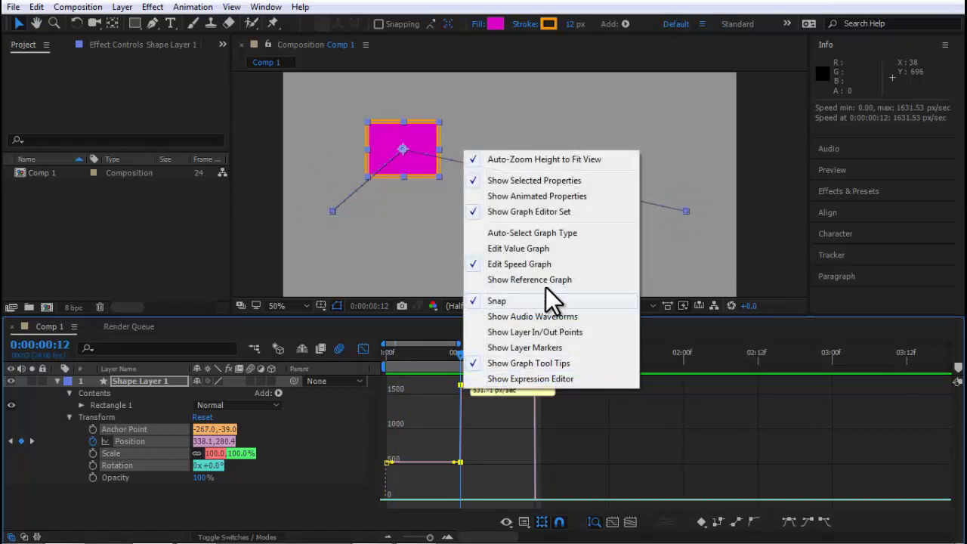
{"action": "left_click", "coordinate": [460, 382]}
{"action": "right_click", "coordinate": [461, 385]}
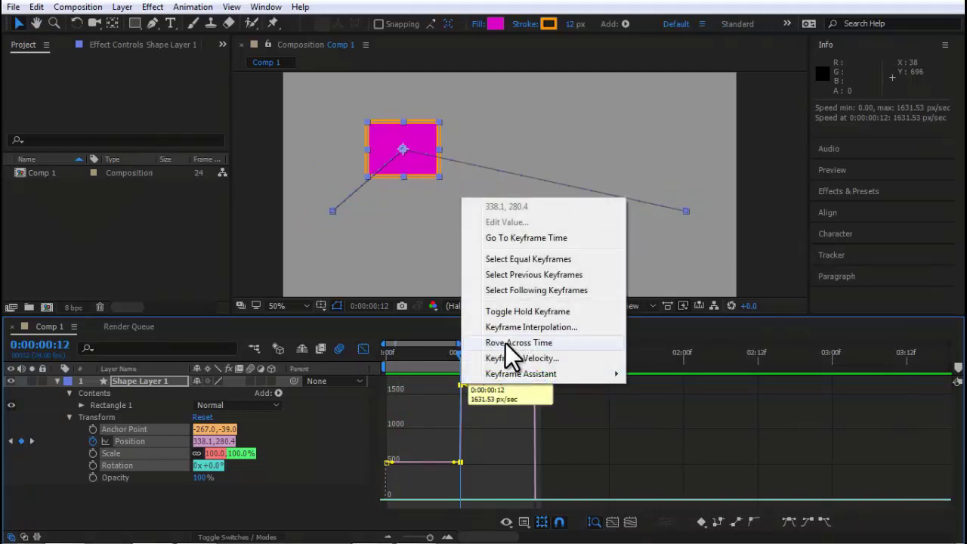
{"action": "left_click", "coordinate": [520, 330]}
{"action": "left_click", "coordinate": [306, 135]}
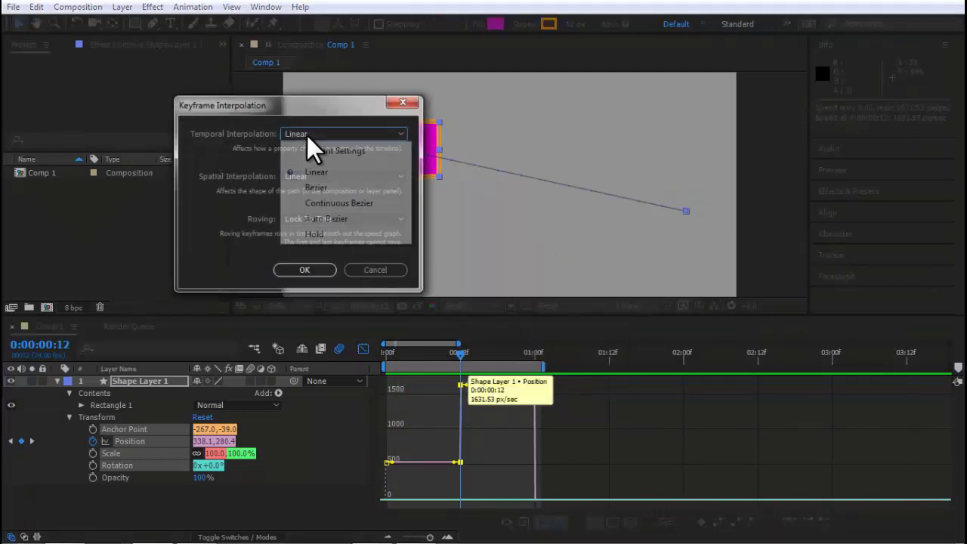
{"action": "left_click", "coordinate": [318, 190]}
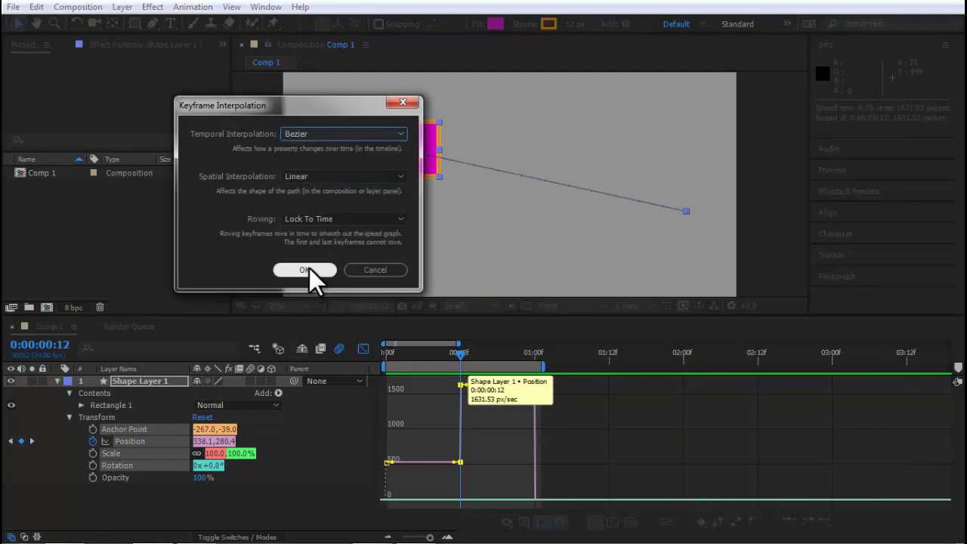
{"action": "left_click", "coordinate": [306, 269]}
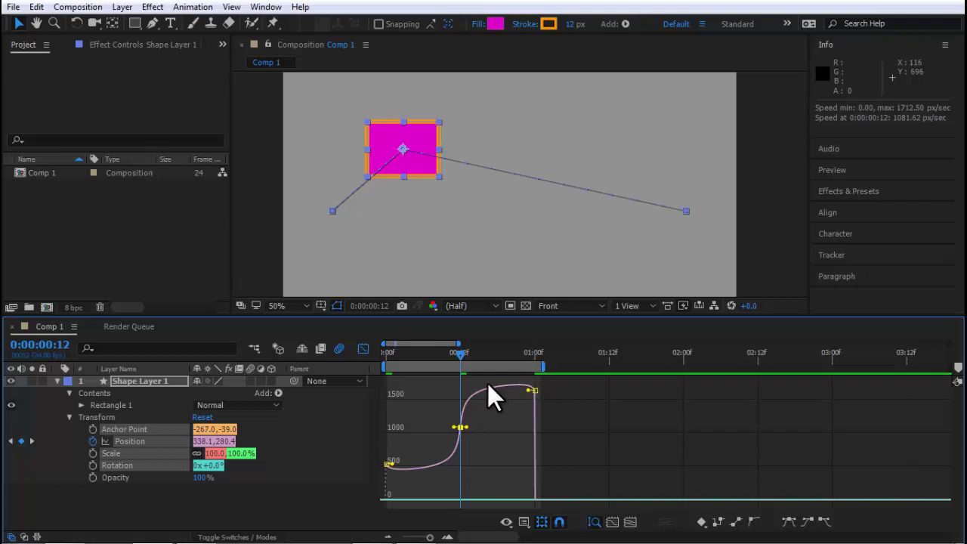
{"action": "left_click", "coordinate": [380, 357]}
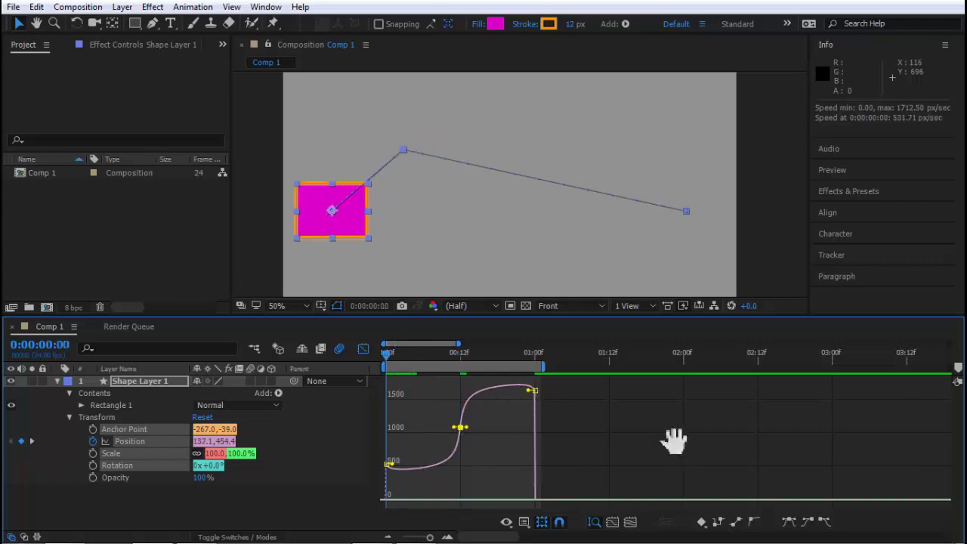
{"action": "key", "text": "space"}
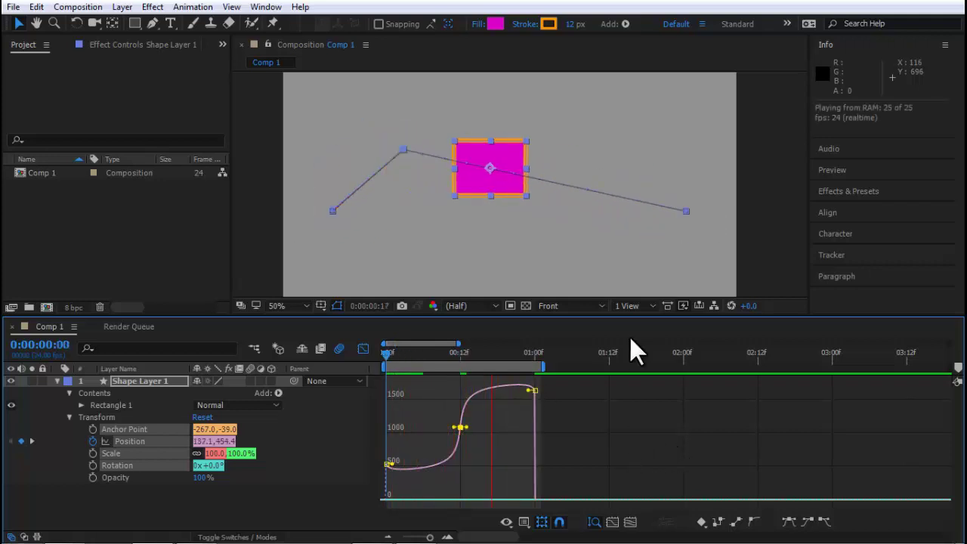
{"action": "key", "text": "space"}
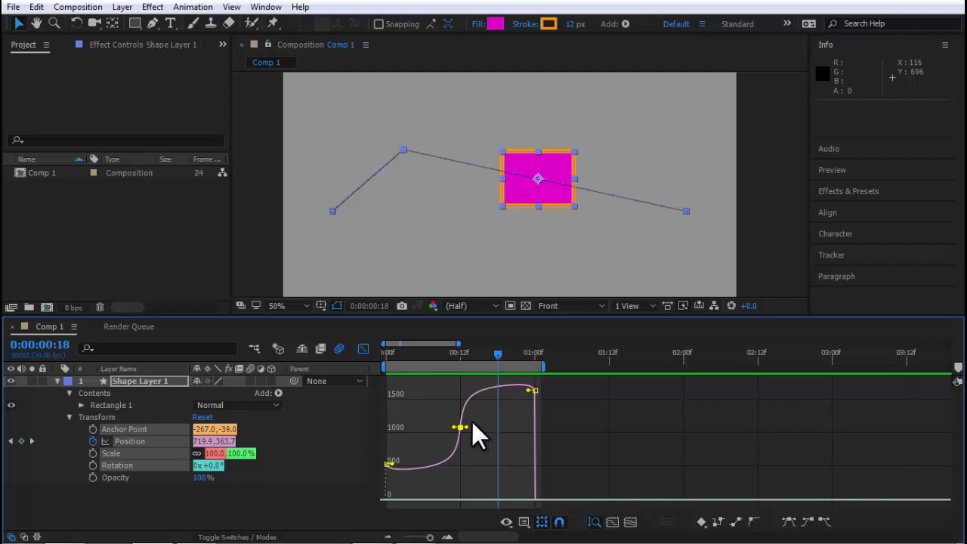
Drag the middle keyframe's incoming and outgoing influence handles out to 100%
{"action": "left_click_drag", "start_coordinate": [437, 401], "coordinate": [475, 441]}
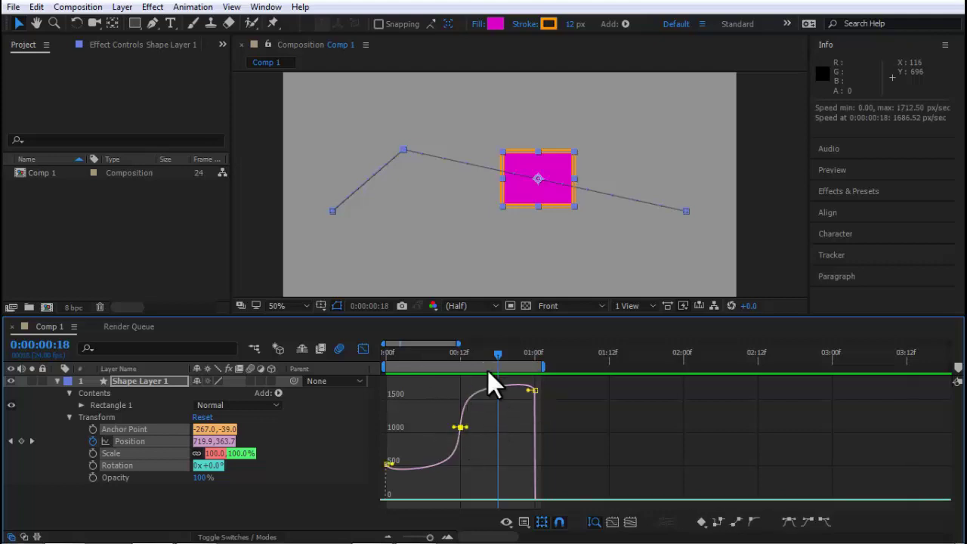
{"action": "left_click_drag", "start_coordinate": [454, 428], "coordinate": [398, 429]}
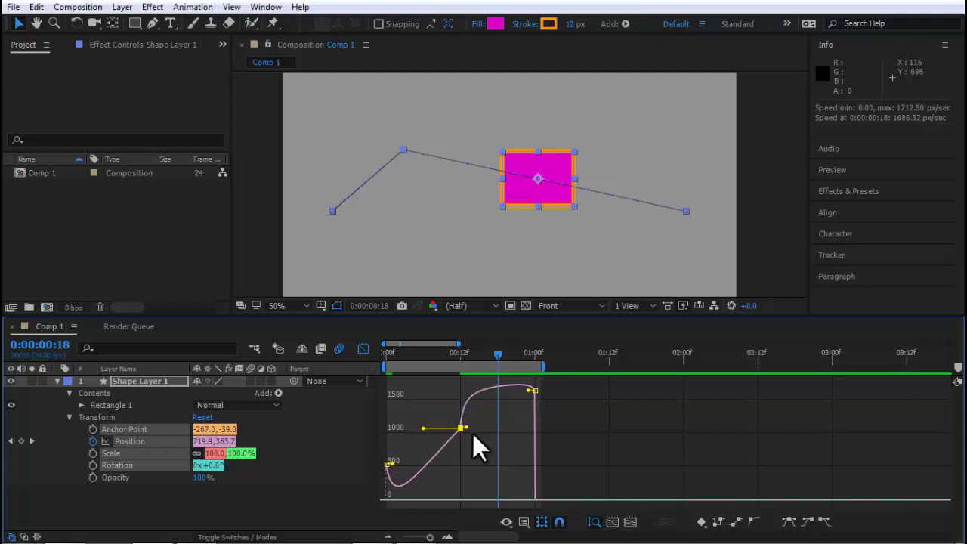
{"action": "mouse_move", "coordinate": [466, 428]}
{"action": "left_mouse_down"}
{"action": "mouse_move", "coordinate": [505, 426]}
{"action": "mouse_move", "coordinate": [546, 443]}
{"action": "left_mouse_up"}
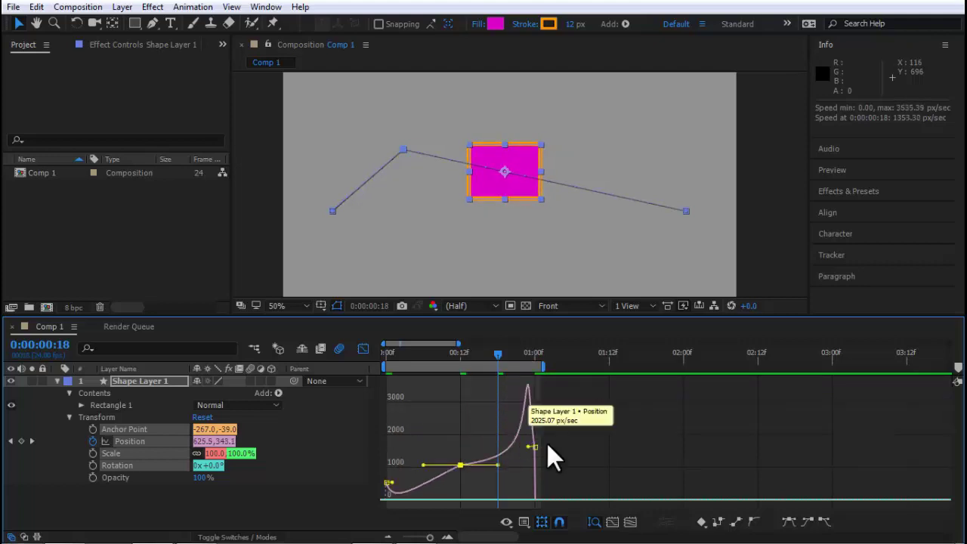
Reselect the speed keyframes and preview the sharply peaking motion
{"action": "left_click", "coordinate": [514, 381]}
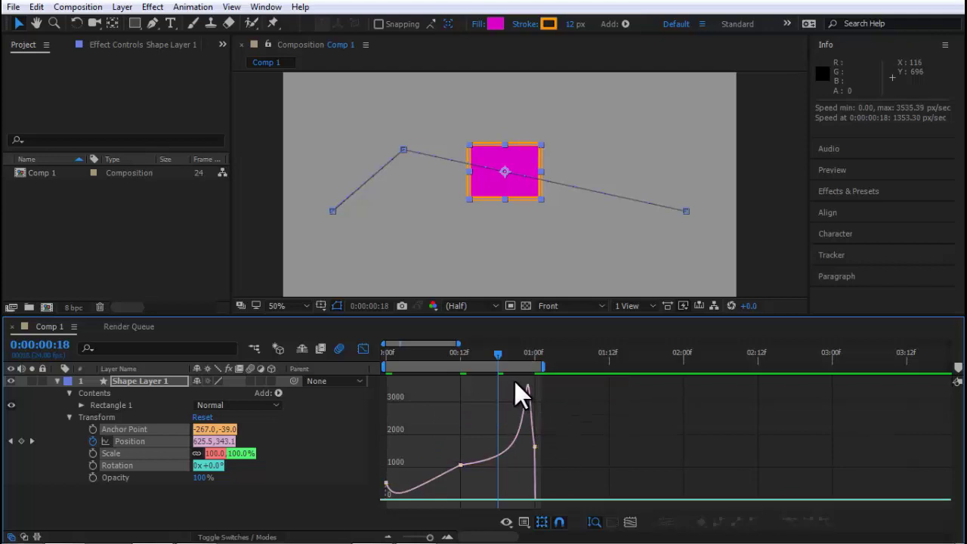
{"action": "left_click", "coordinate": [460, 465]}
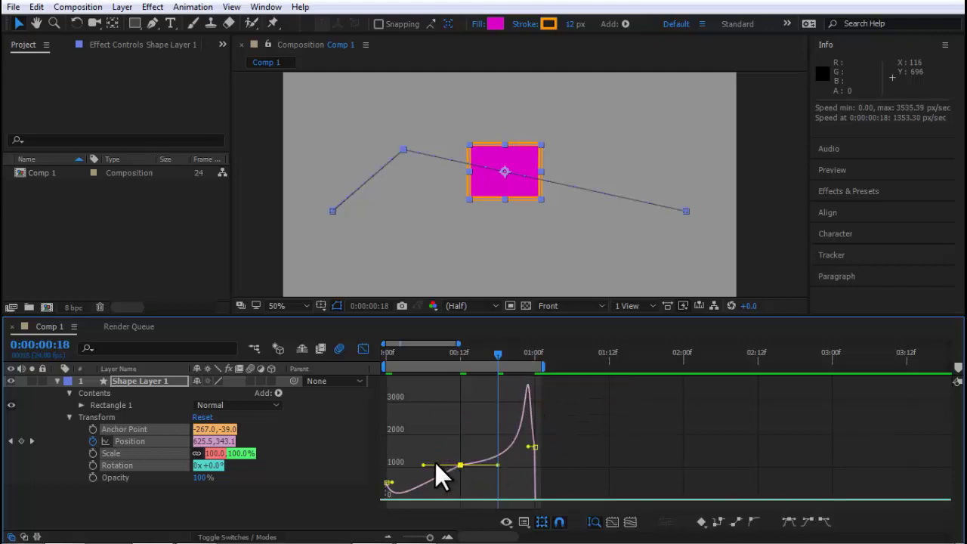
{"action": "left_click", "coordinate": [387, 483]}
{"action": "key", "text": "space"}
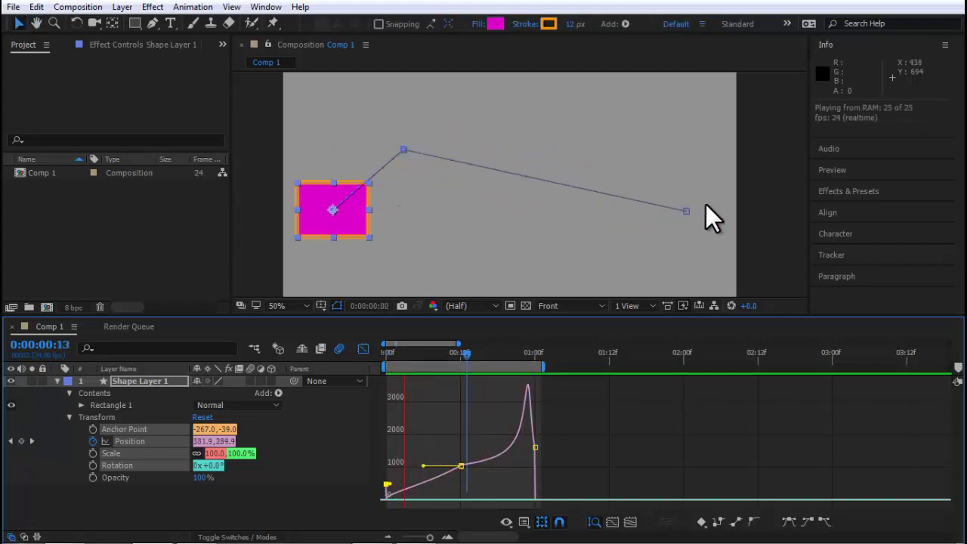
{"action": "key", "text": "space"}
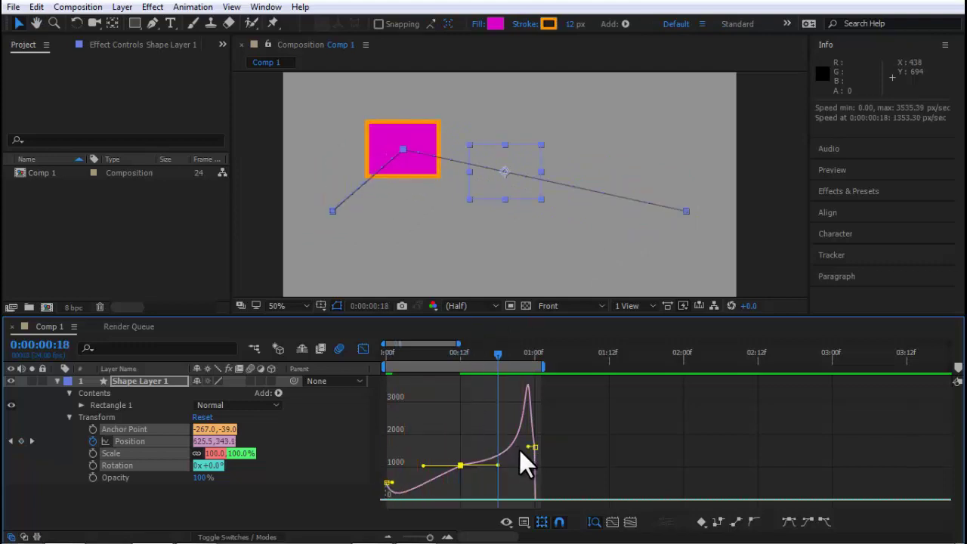
Undo the influence edits and apply Easy Ease to the frame-12 keyframes
{"action": "key", "text": "space"}
{"action": "key", "text": "space"}
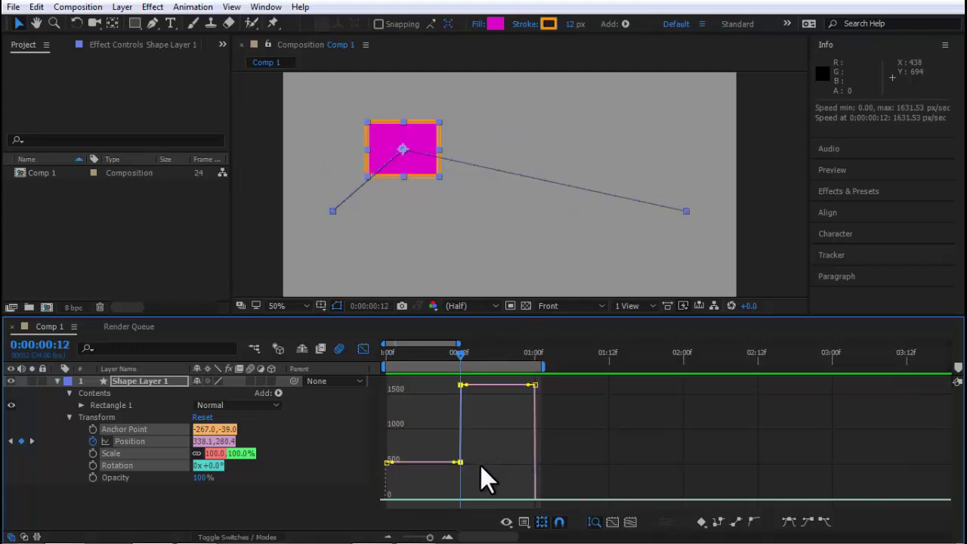
{"action": "left_click_drag", "start_coordinate": [483, 477], "coordinate": [438, 381]}
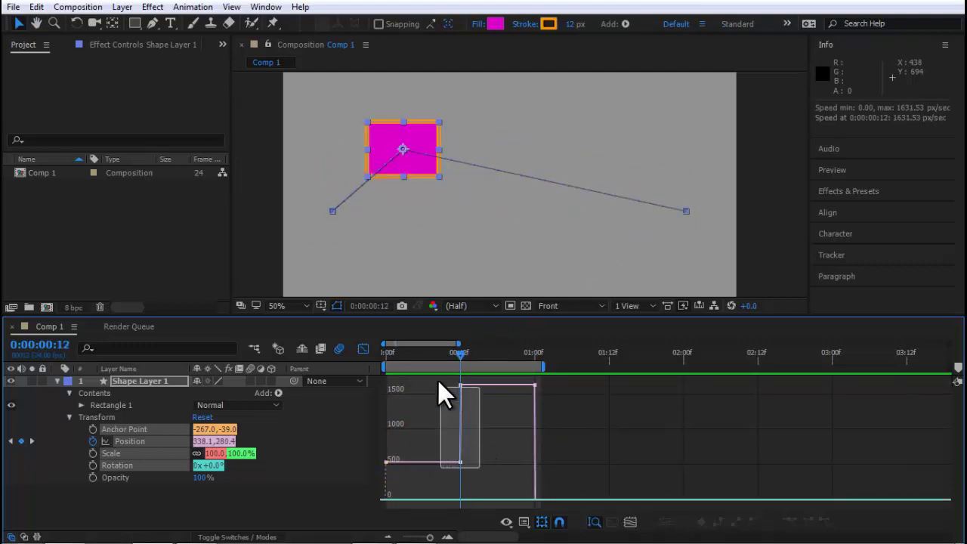
{"action": "left_click", "coordinate": [790, 521]}
{"action": "key", "text": "space"}
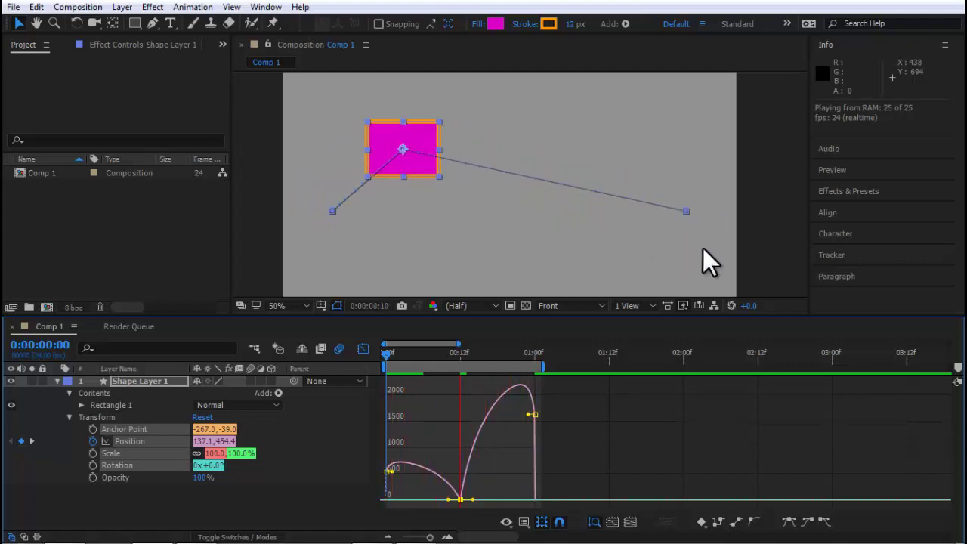
Stop the preview at frame 12, reselect its keyframes, and return to keyframe bars
{"action": "left_click", "coordinate": [454, 353]}
{"action": "left_click", "coordinate": [461, 355]}
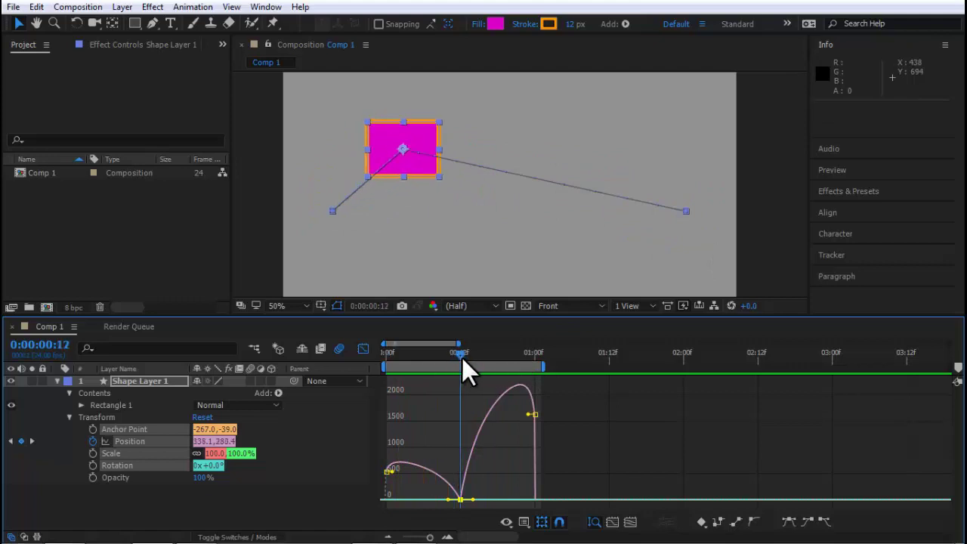
{"action": "left_click_drag", "start_coordinate": [478, 472], "coordinate": [445, 502]}
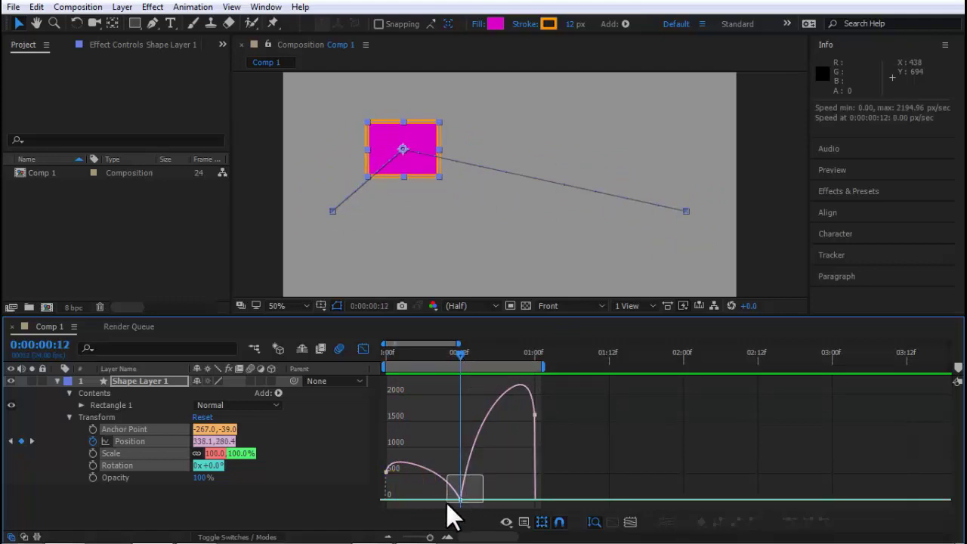
{"action": "left_click", "coordinate": [363, 349]}
Set the 0:12 Position keyframe's temporal interpolation to Linear, checking the result at frame 17
{"action": "left_click_drag", "start_coordinate": [479, 419], "coordinate": [450, 451]}
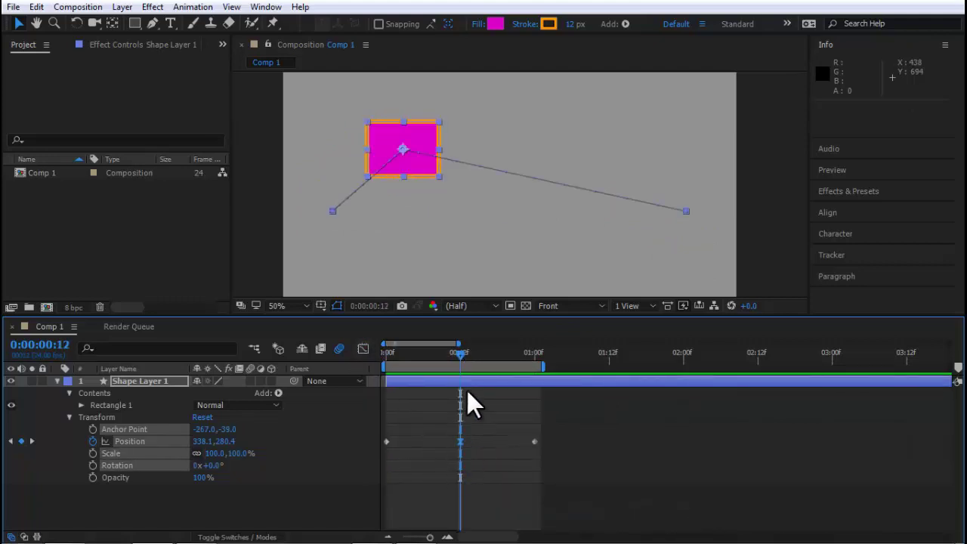
{"action": "left_click_drag", "start_coordinate": [460, 352], "coordinate": [491, 352]}
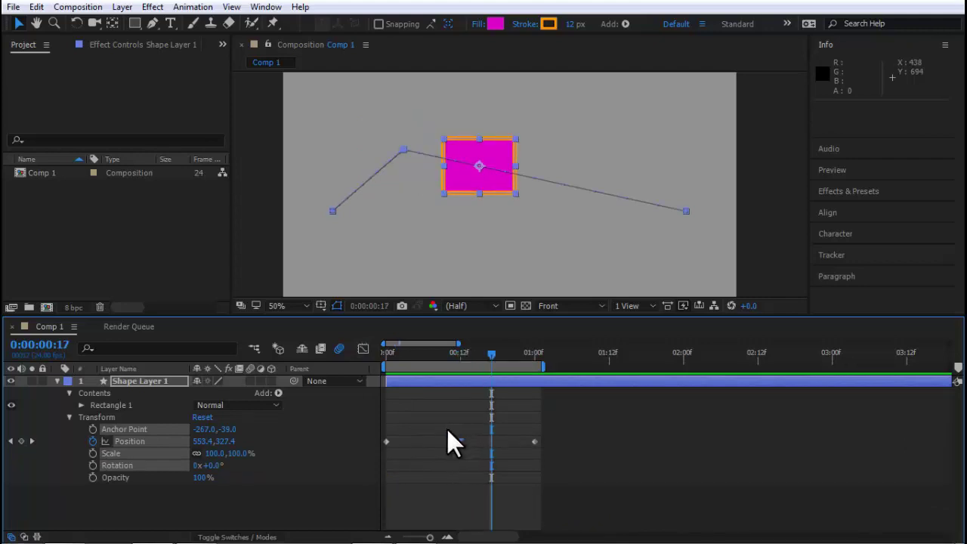
{"action": "left_click_drag", "start_coordinate": [449, 424], "coordinate": [470, 455]}
{"action": "left_click_drag", "start_coordinate": [448, 424], "coordinate": [468, 453]}
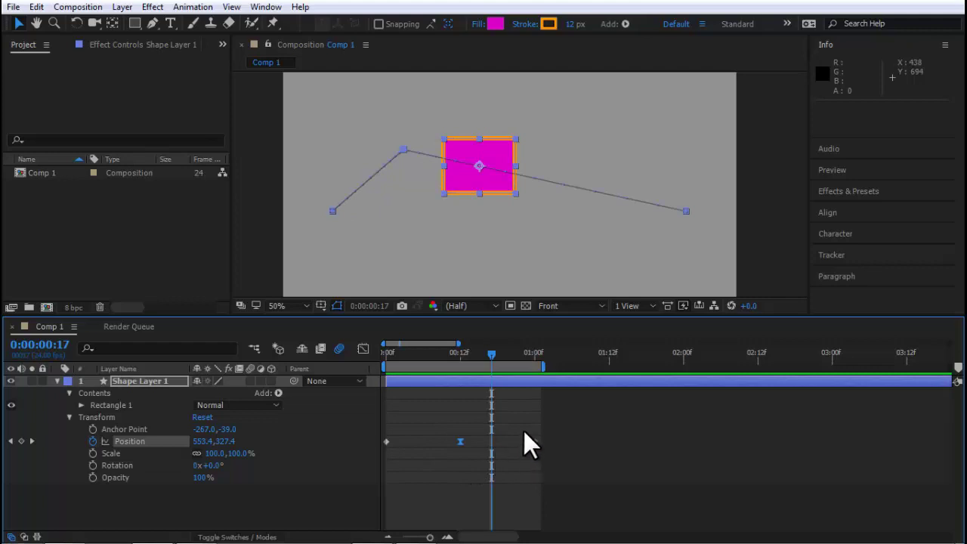
{"action": "left_click_drag", "start_coordinate": [524, 431], "coordinate": [543, 455]}
{"action": "left_click_drag", "start_coordinate": [431, 421], "coordinate": [477, 467]}
{"action": "right_click", "coordinate": [460, 440]}
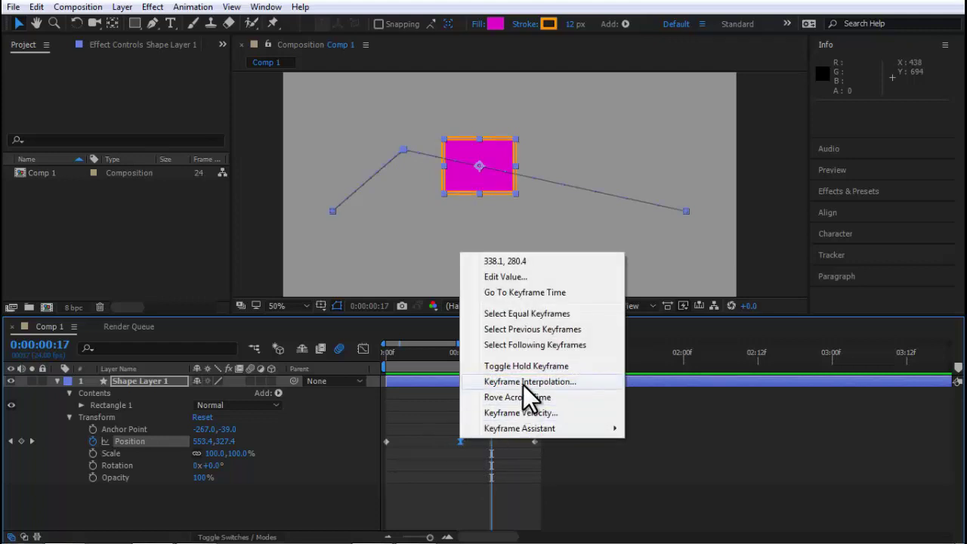
{"action": "left_click", "coordinate": [523, 382]}
{"action": "left_click", "coordinate": [311, 134]}
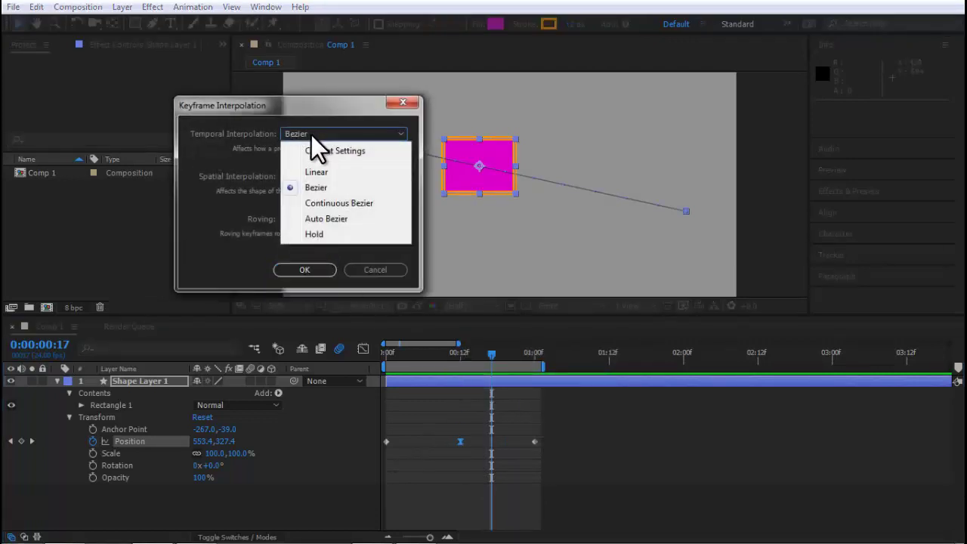
{"action": "left_click", "coordinate": [312, 173]}
{"action": "left_click", "coordinate": [307, 266]}
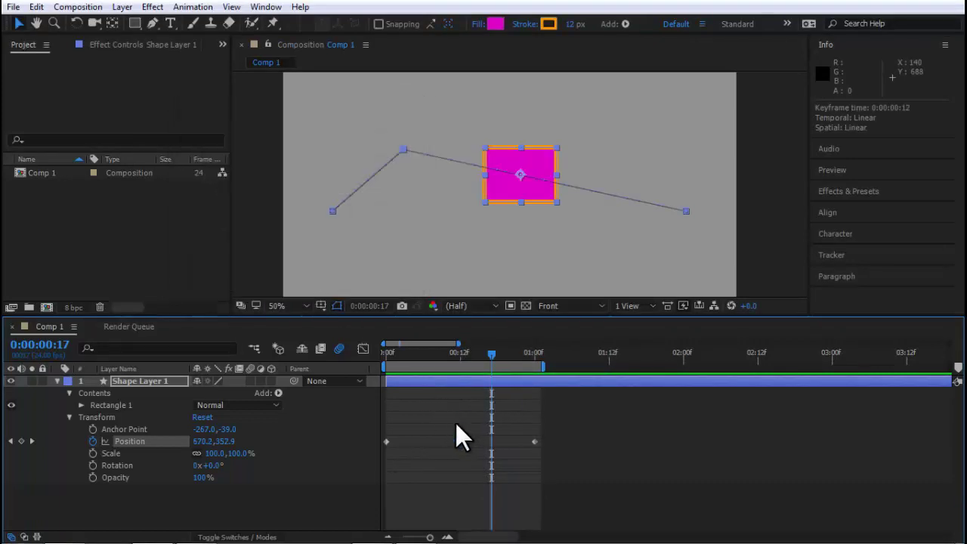
{"action": "left_click_drag", "start_coordinate": [435, 422], "coordinate": [478, 462]}
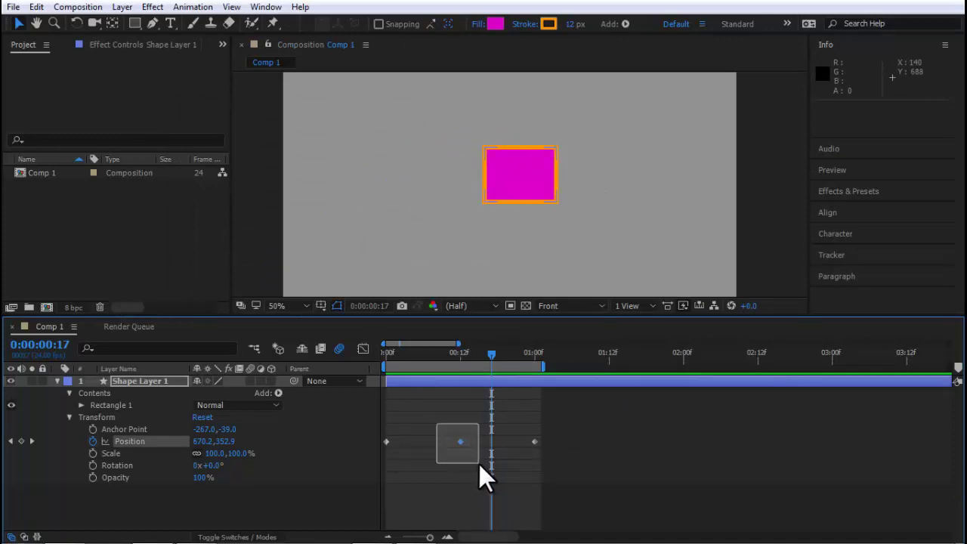
{"action": "left_click", "coordinate": [363, 348]}
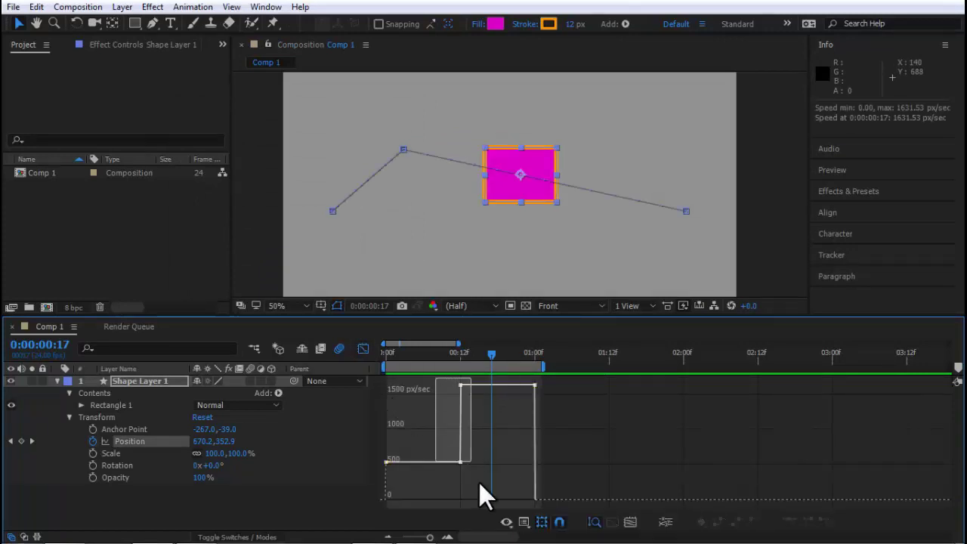
{"action": "left_click_drag", "start_coordinate": [441, 391], "coordinate": [483, 490]}
{"action": "left_click", "coordinate": [365, 348]}
{"action": "left_click", "coordinate": [484, 465]}
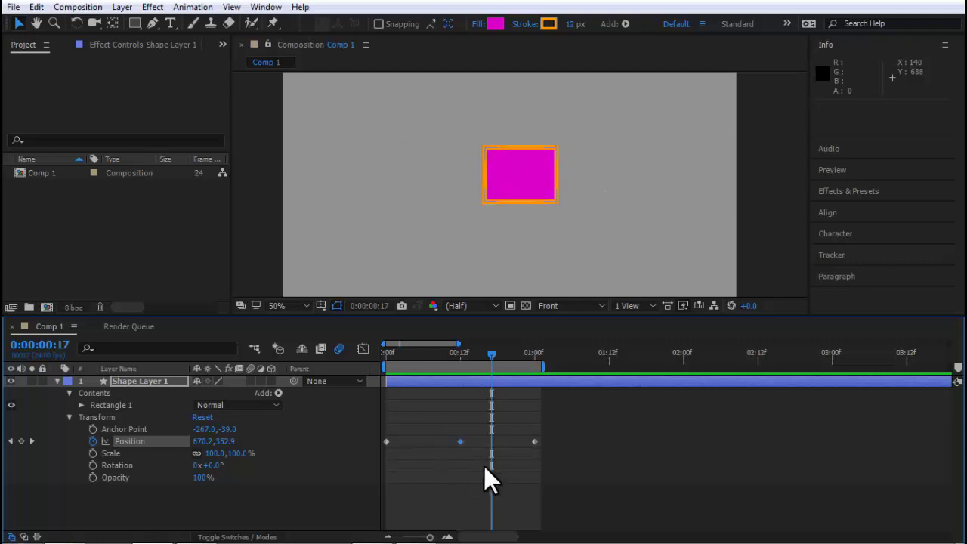
{"action": "right_click", "coordinate": [457, 441]}
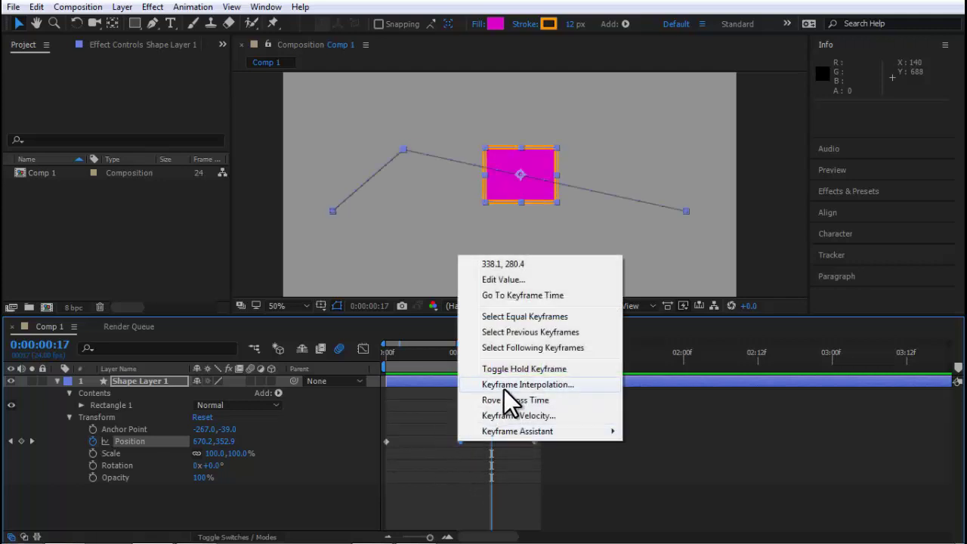
{"action": "left_click", "coordinate": [504, 385]}
{"action": "left_click", "coordinate": [323, 137]}
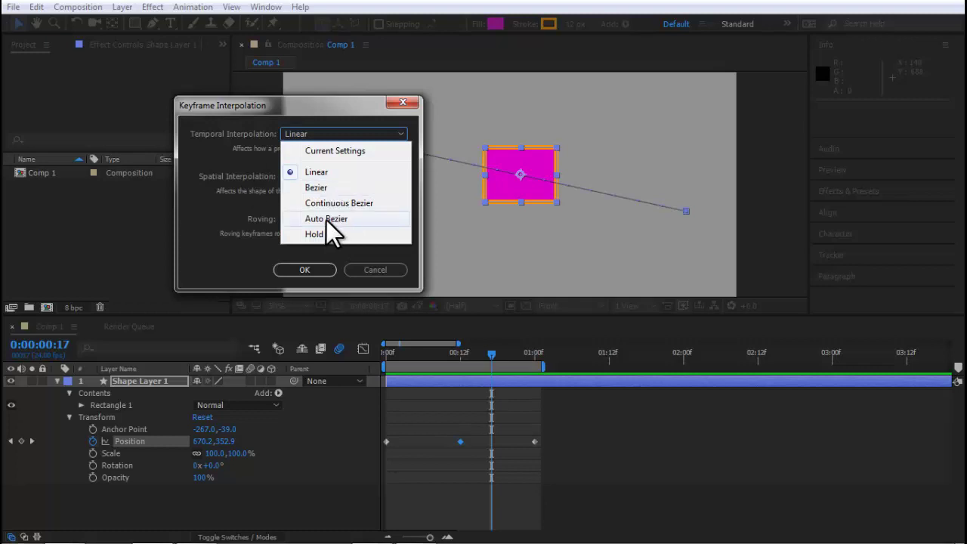
{"action": "left_click", "coordinate": [374, 264]}
{"action": "left_click", "coordinate": [375, 269]}
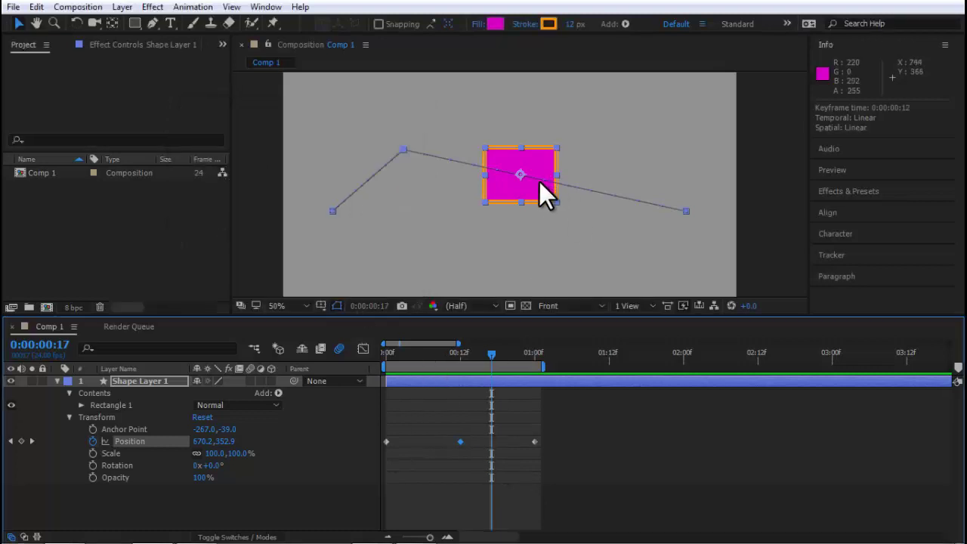
{"action": "left_click_drag", "start_coordinate": [539, 178], "coordinate": [544, 243]}
Give the selected Position keyframes Auto Bezier temporal interpolation, shown in the speed graph
{"action": "left_click_drag", "start_coordinate": [504, 463], "coordinate": [450, 413]}
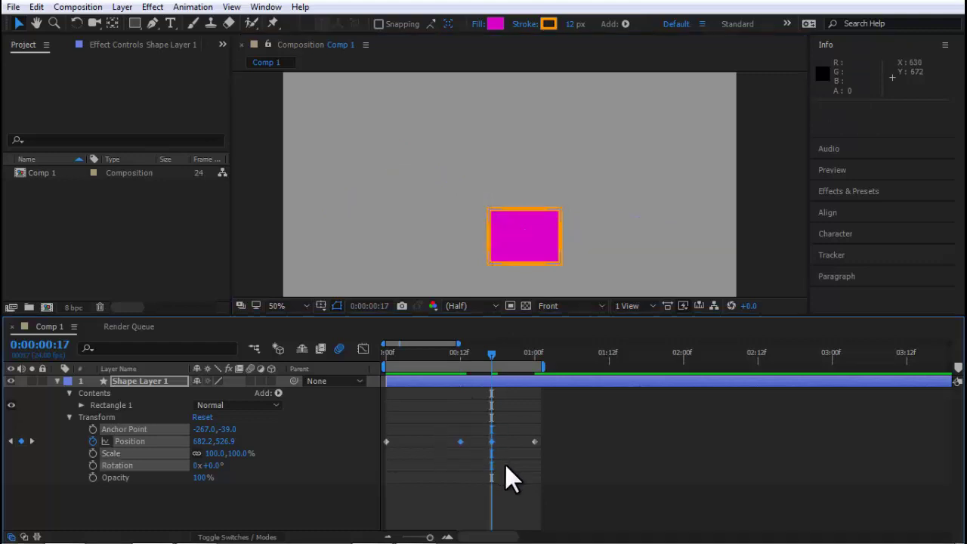
{"action": "left_click", "coordinate": [364, 348]}
{"action": "right_click", "coordinate": [492, 411]}
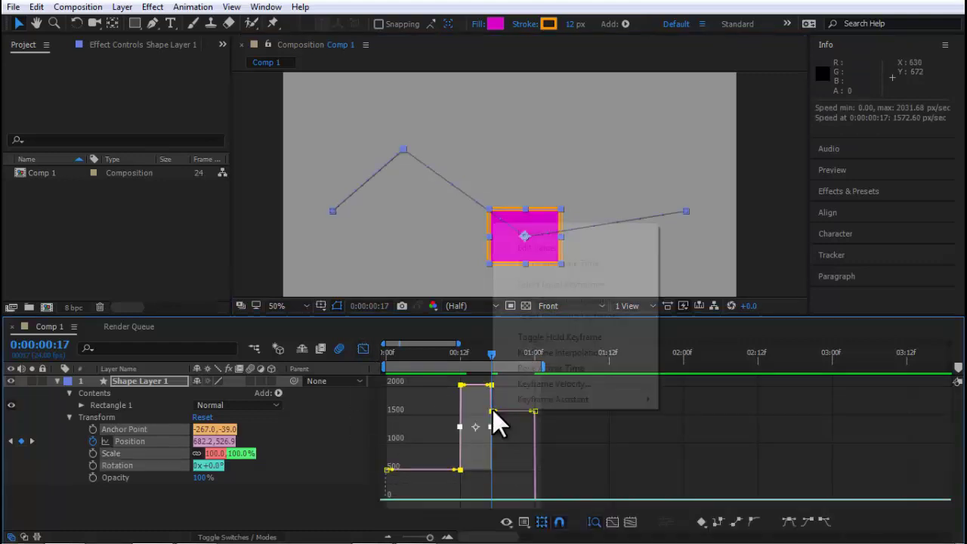
{"action": "left_click", "coordinate": [550, 349]}
{"action": "left_click", "coordinate": [318, 134]}
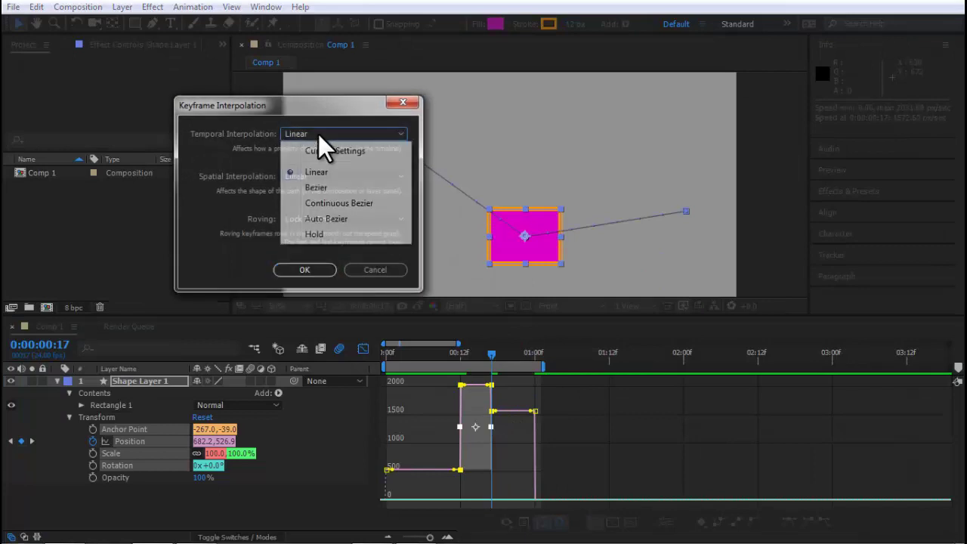
{"action": "left_click", "coordinate": [326, 220]}
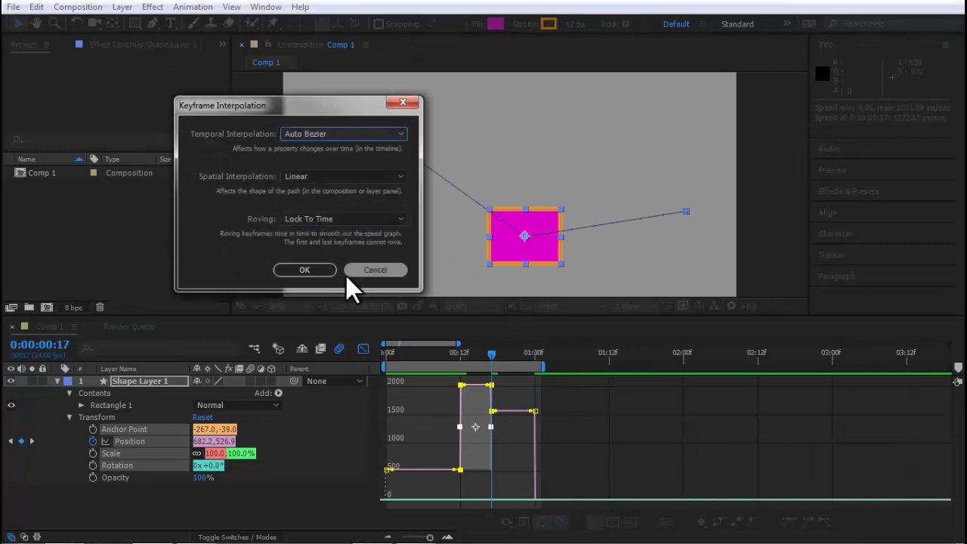
{"action": "left_click", "coordinate": [315, 272]}
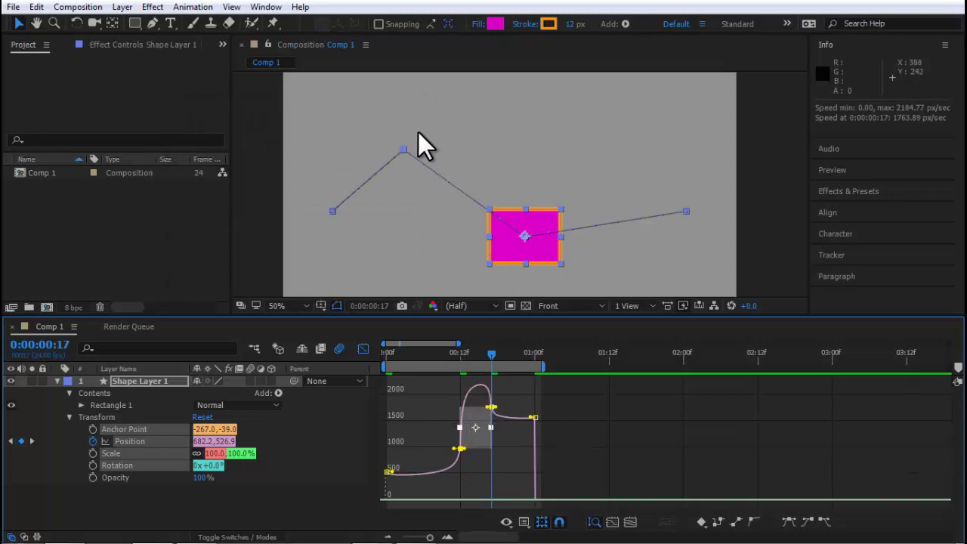
{"action": "left_click_drag", "start_coordinate": [435, 382], "coordinate": [496, 470]}
Dismiss the graph options menu and preview the animation from the first frame
{"action": "left_click", "coordinate": [524, 521]}
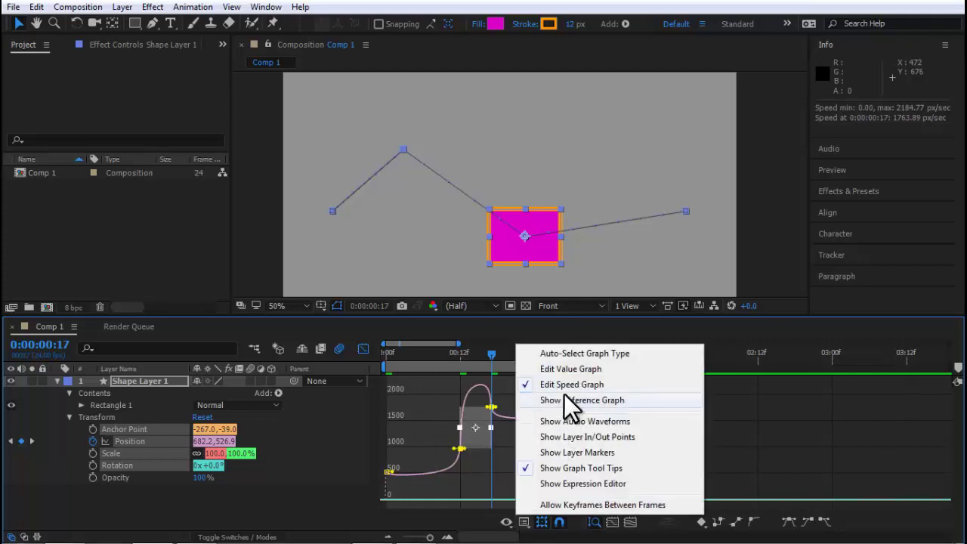
{"action": "left_click", "coordinate": [428, 390]}
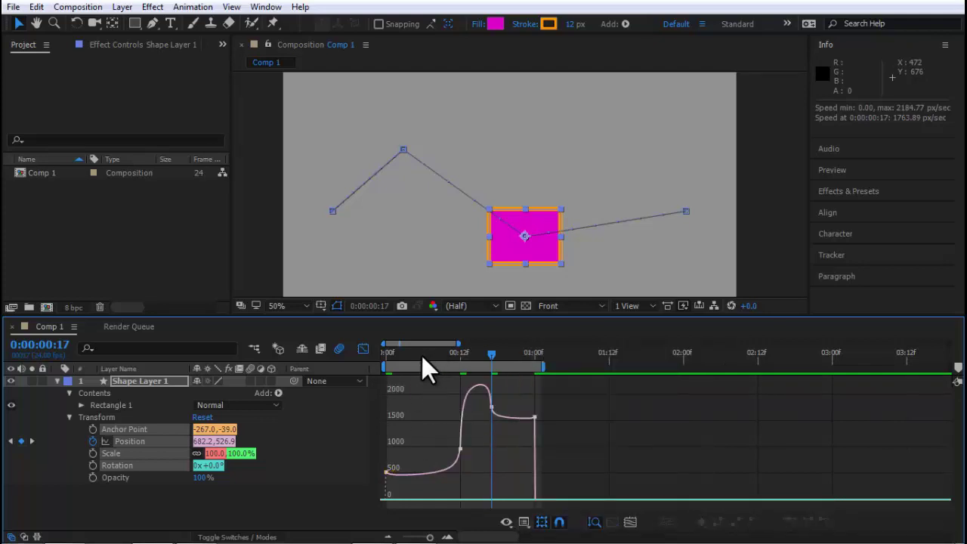
{"action": "key", "text": "Home"}
{"action": "key", "text": "space"}
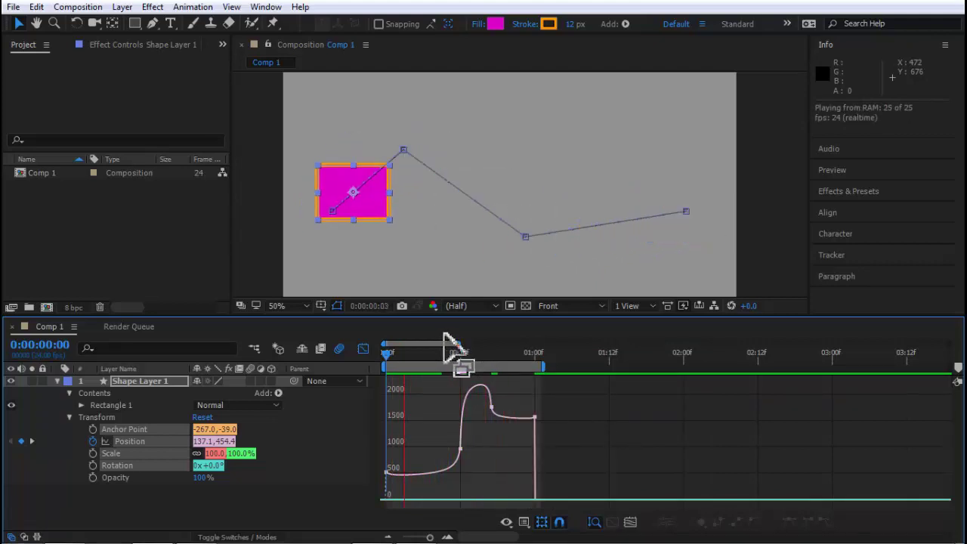
Scrub to frame 12 and select the rectangle's Position keyframes on the motion path
{"action": "left_click_drag", "start_coordinate": [472, 352], "coordinate": [462, 370]}
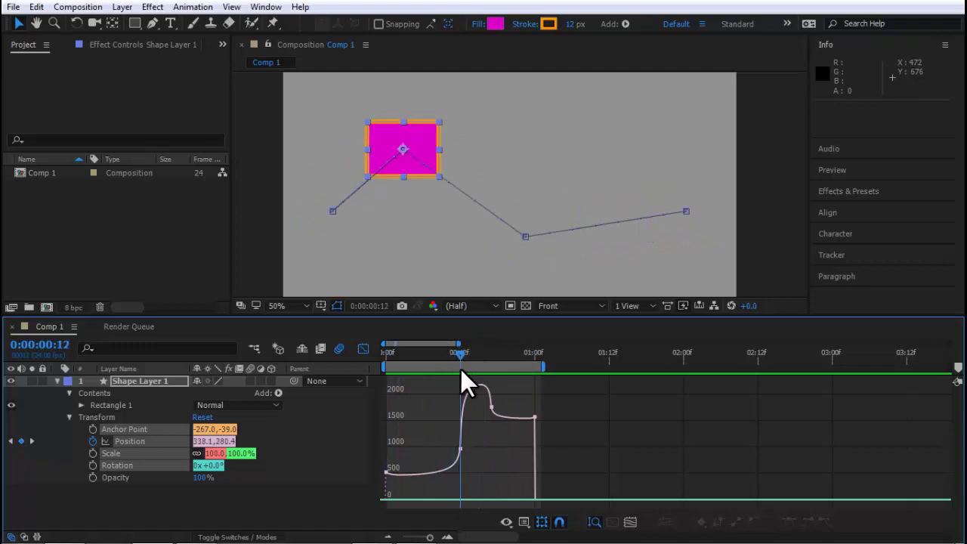
{"action": "left_click_drag", "start_coordinate": [462, 372], "coordinate": [458, 383]}
{"action": "left_click", "coordinate": [522, 237]}
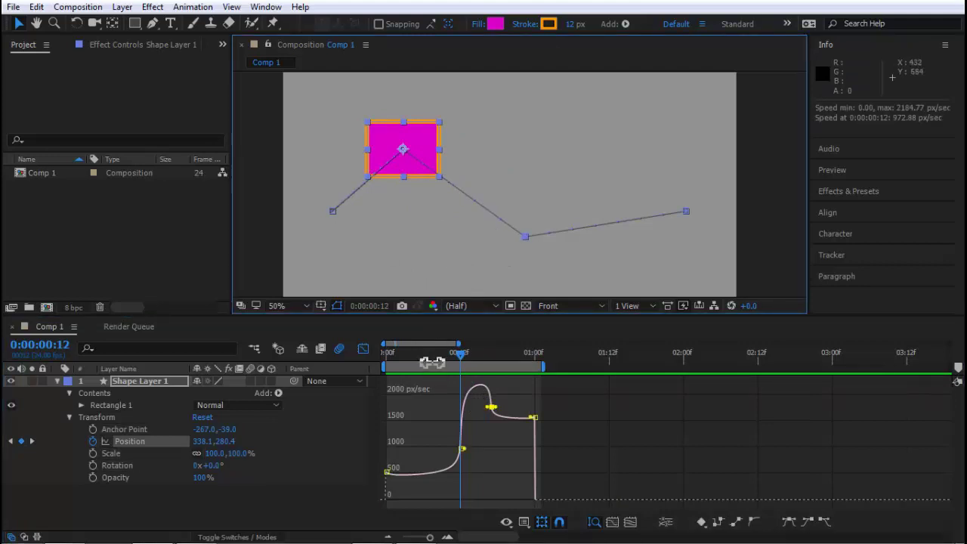
Set the lower path corner keyframe's spatial interpolation to Bezier, curving the path
{"action": "left_click_drag", "start_coordinate": [463, 351], "coordinate": [462, 365]}
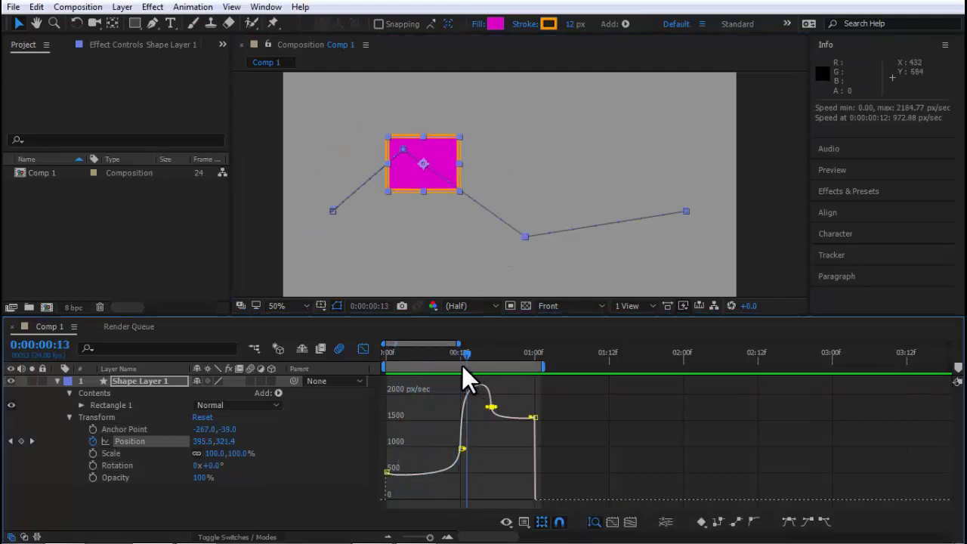
{"action": "right_click", "coordinate": [526, 237]}
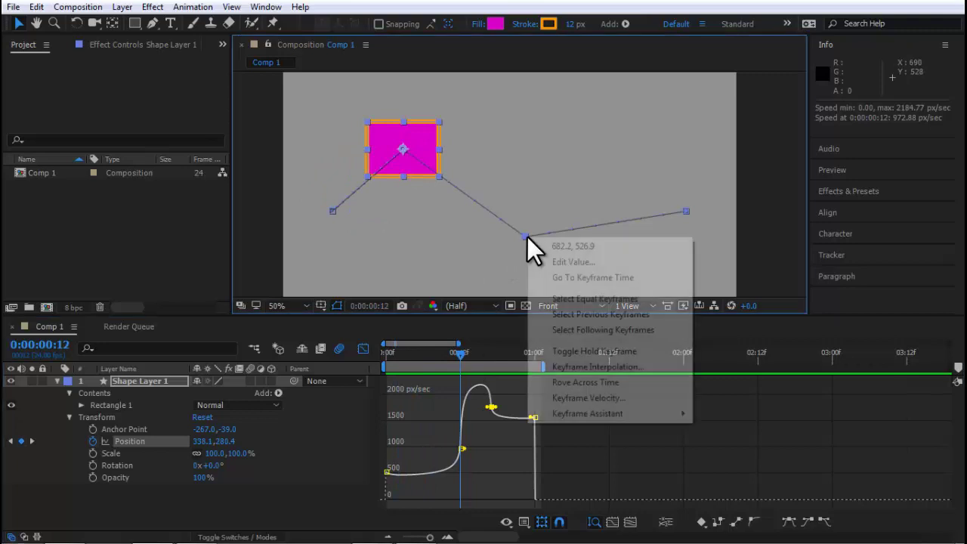
{"action": "left_click", "coordinate": [555, 366]}
{"action": "left_click", "coordinate": [319, 179]}
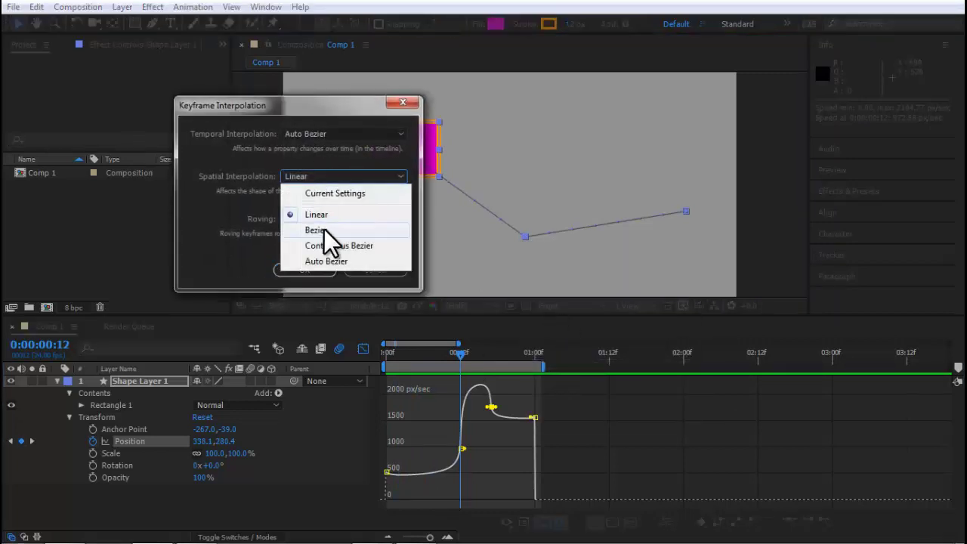
{"action": "left_click", "coordinate": [324, 229]}
{"action": "left_click", "coordinate": [329, 269]}
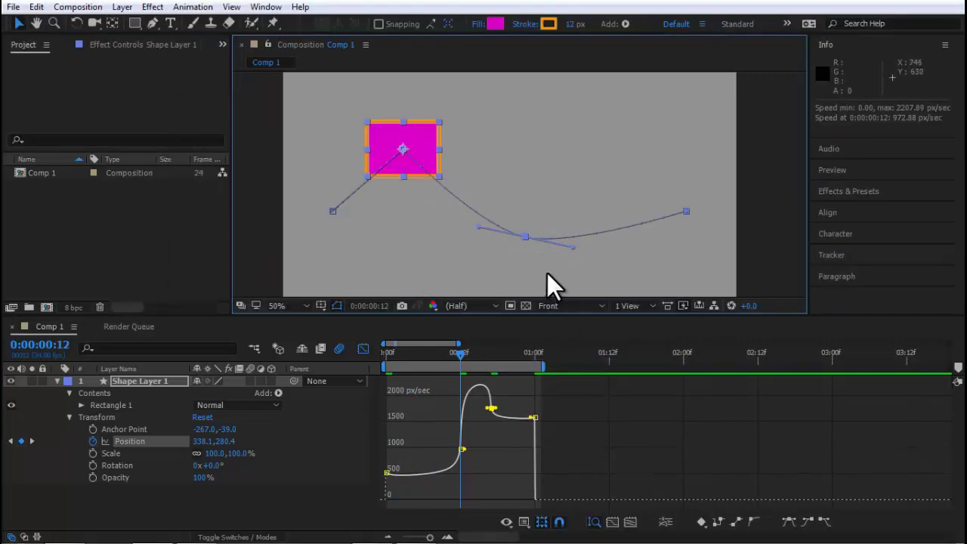
Preview the curved path, undo it back to straight segments, and scrub to check
{"action": "key", "text": "space"}
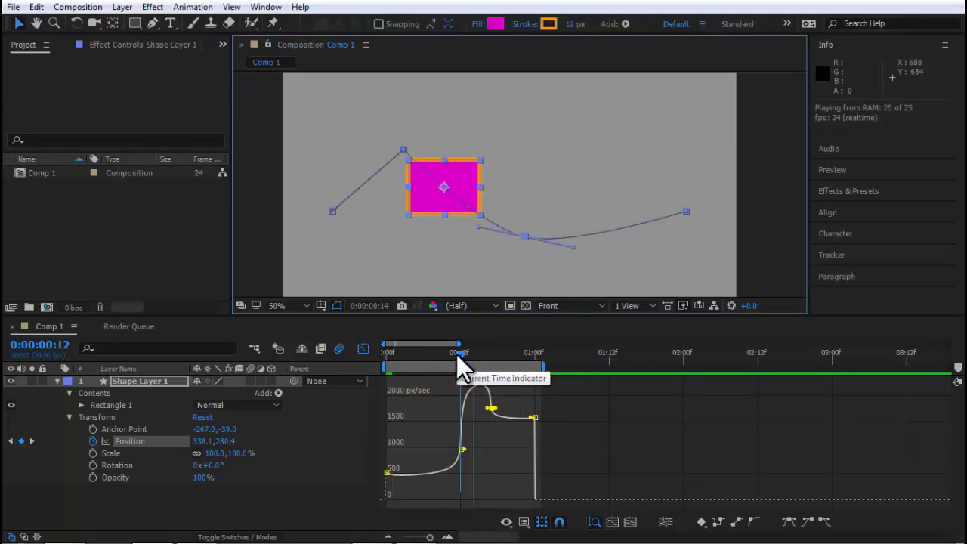
{"action": "key", "text": "ctrl+z"}
{"action": "left_click", "coordinate": [410, 407]}
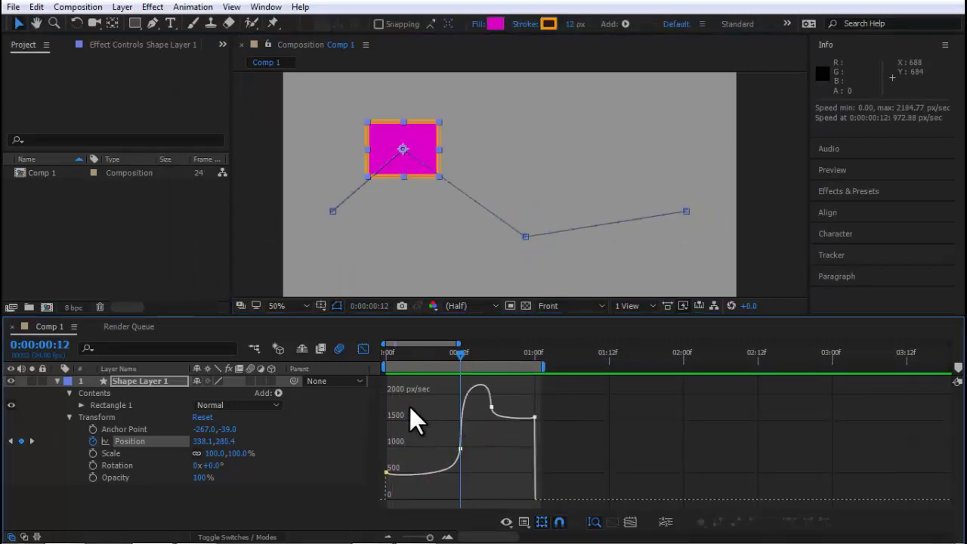
{"action": "mouse_move", "coordinate": [459, 349]}
{"action": "left_mouse_down"}
{"action": "mouse_move", "coordinate": [485, 368]}
{"action": "mouse_move", "coordinate": [387, 355]}
{"action": "left_mouse_up"}
Return to the keyframe timeline view and select the two middle Position keyframes
{"action": "left_click", "coordinate": [361, 348]}
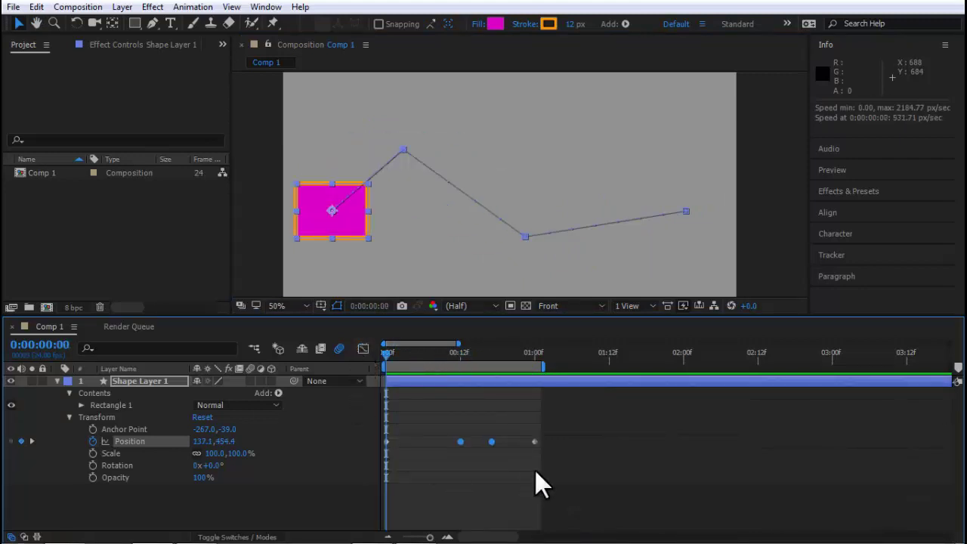
{"action": "left_click_drag", "start_coordinate": [442, 423], "coordinate": [511, 457]}
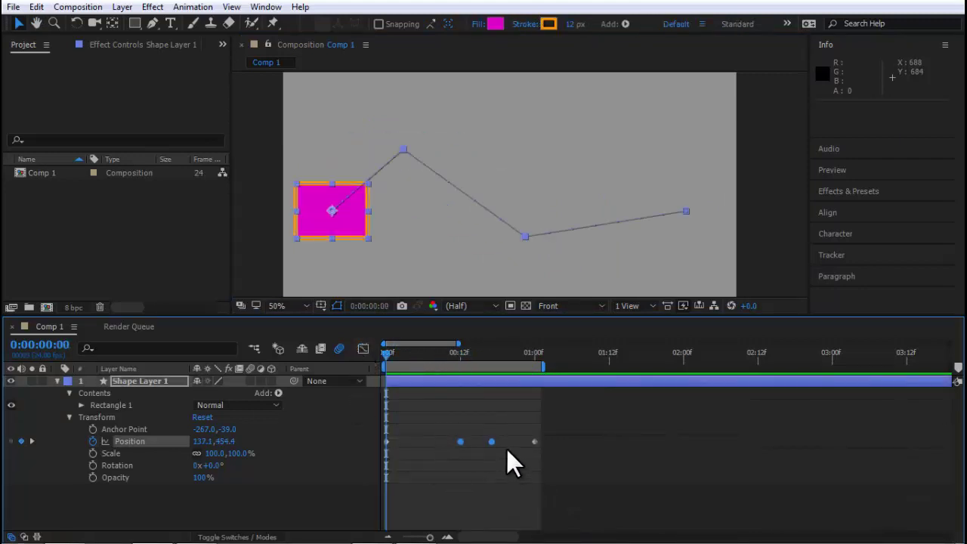
{"action": "left_click", "coordinate": [490, 441]}
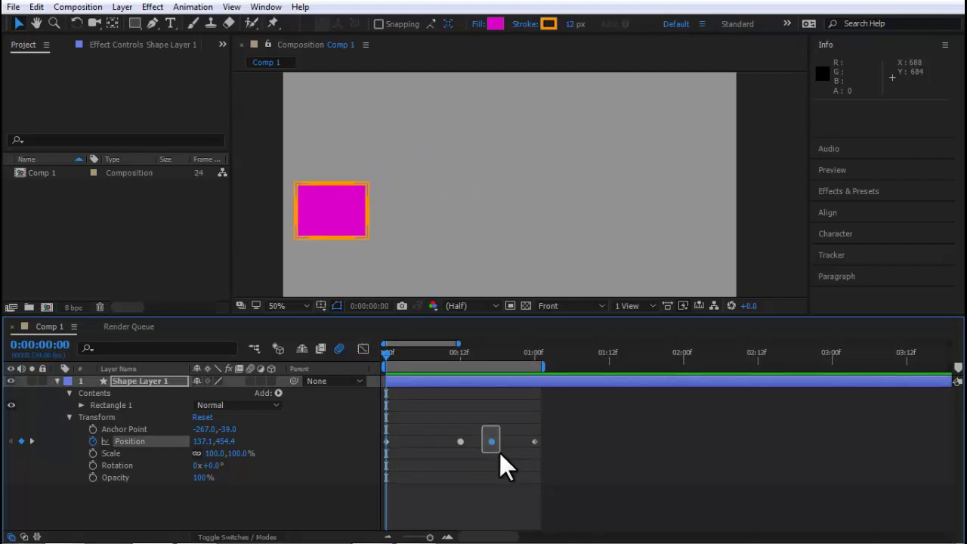
{"action": "left_click", "coordinate": [491, 441]}
{"action": "left_click", "coordinate": [479, 458]}
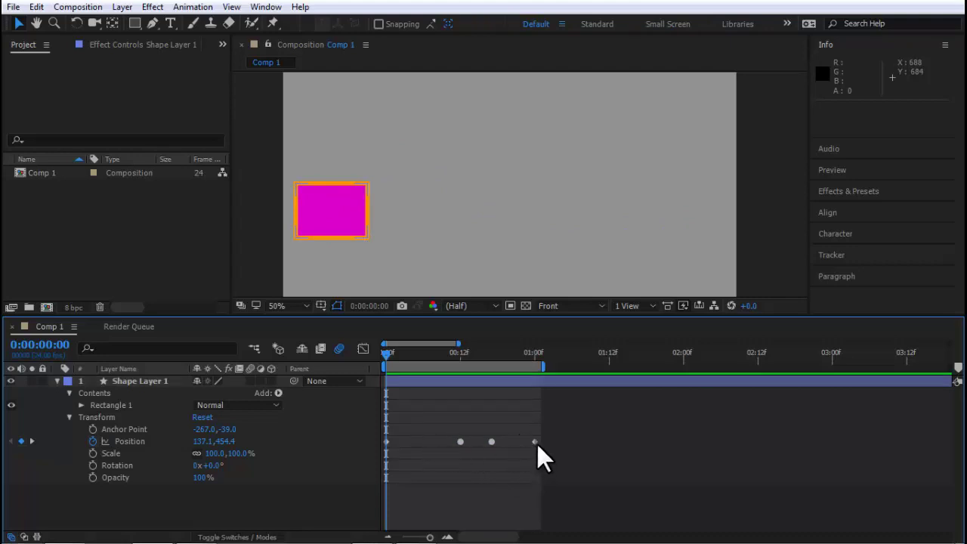
Make the two middle keyframes Linear in time and drag them earlier, to about frames 9 and 14
{"action": "left_click_drag", "start_coordinate": [502, 431], "coordinate": [447, 458]}
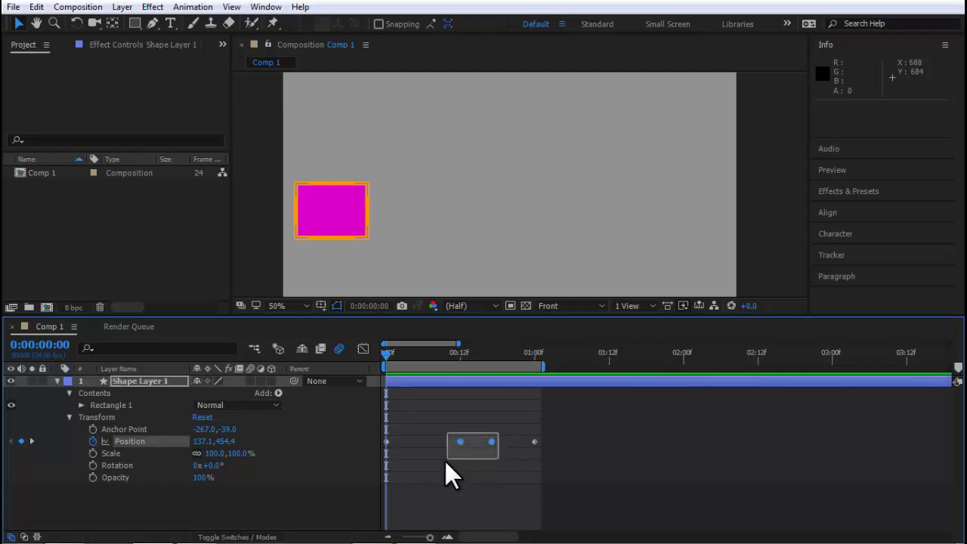
{"action": "right_click", "coordinate": [460, 442]}
{"action": "left_click", "coordinate": [512, 376]}
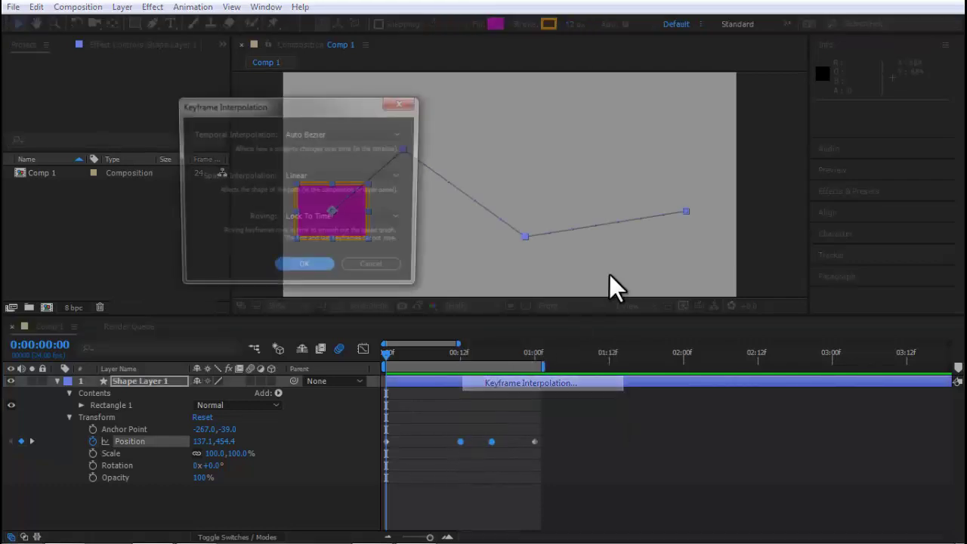
{"action": "left_click", "coordinate": [324, 134]}
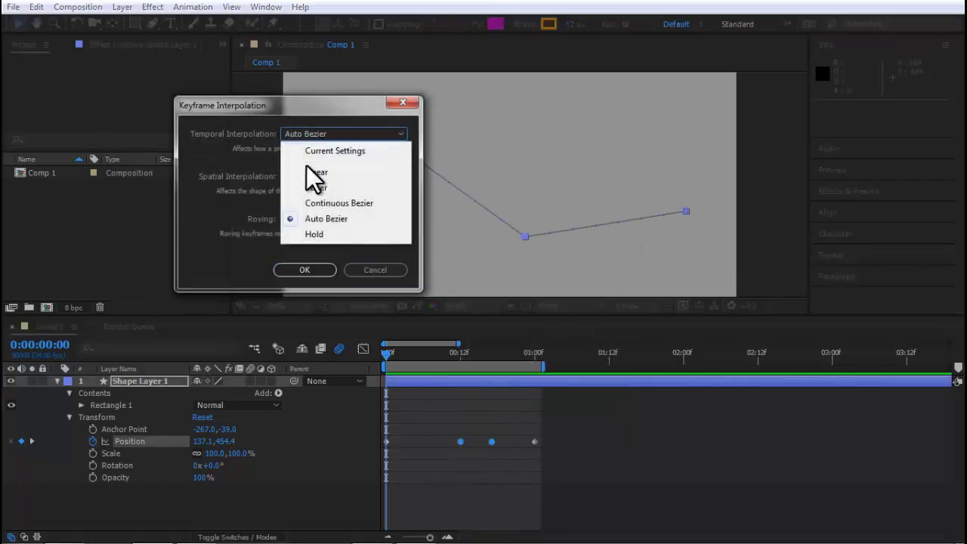
{"action": "left_click", "coordinate": [325, 170]}
{"action": "left_click", "coordinate": [306, 271]}
{"action": "left_click_drag", "start_coordinate": [443, 419], "coordinate": [487, 450]}
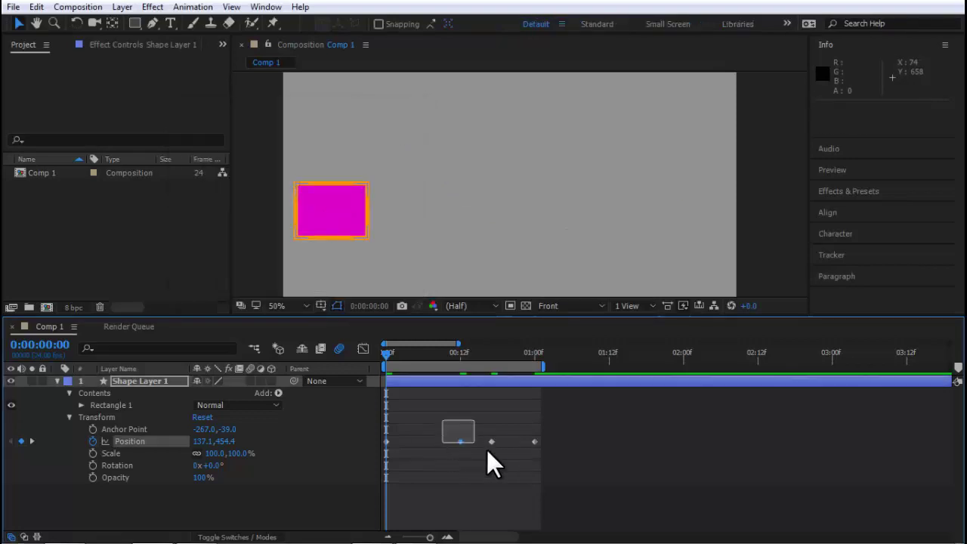
{"action": "left_click", "coordinate": [469, 409]}
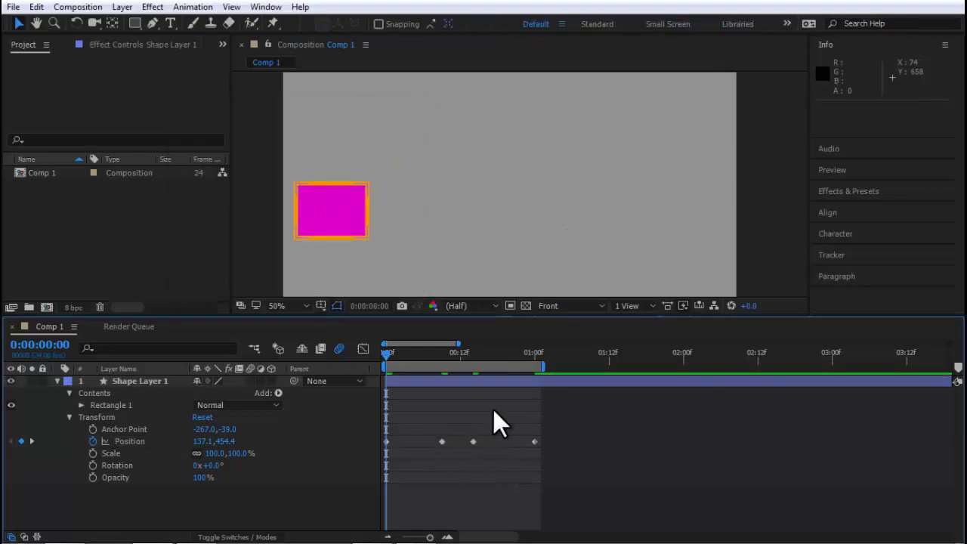
Inspect the keyframes at frames 9 and 14, undo the last change, and reselect the middle keyframes
{"action": "left_click", "coordinate": [442, 441]}
{"action": "left_click", "coordinate": [473, 442]}
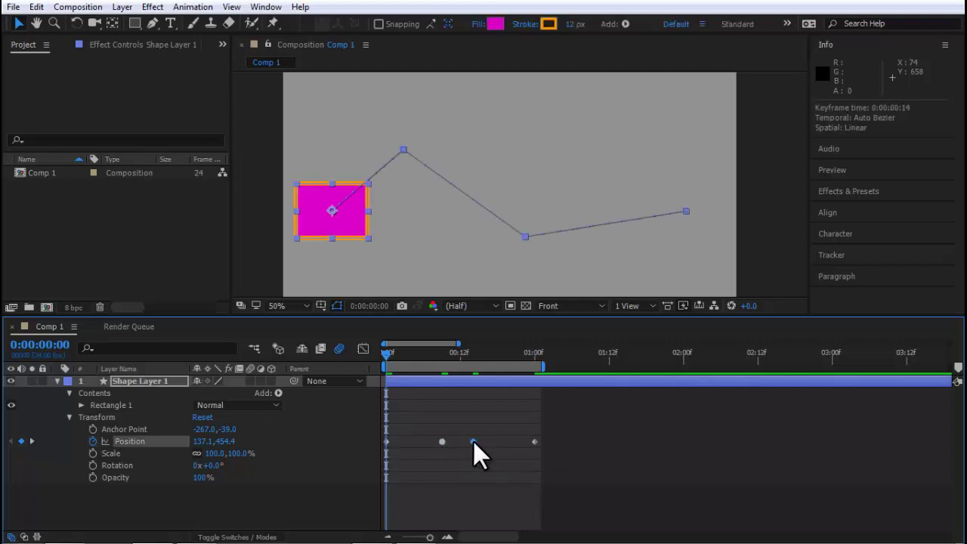
{"action": "left_click_drag", "start_coordinate": [577, 429], "coordinate": [399, 463]}
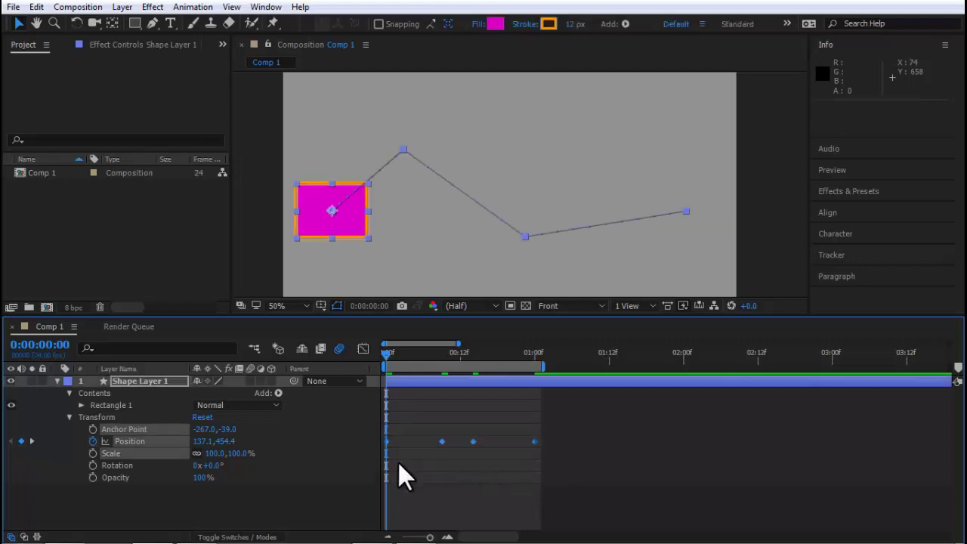
{"action": "left_click", "coordinate": [472, 442]}
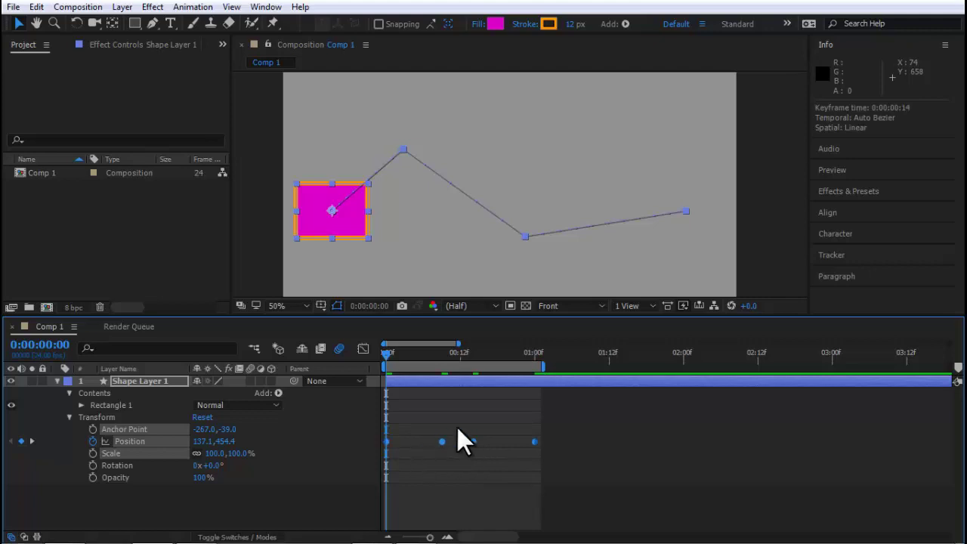
{"action": "key", "text": "ctrl+z"}
{"action": "left_click_drag", "start_coordinate": [452, 408], "coordinate": [492, 448]}
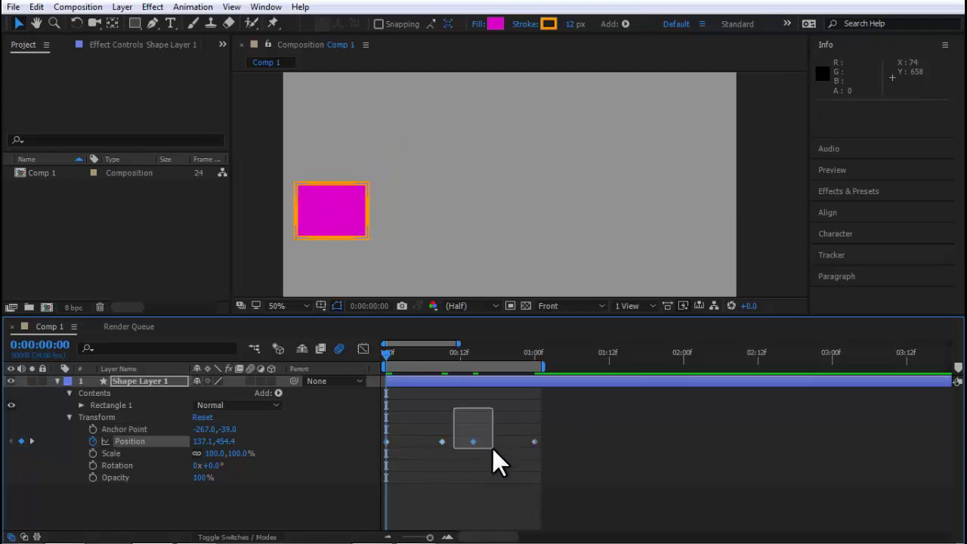
{"action": "left_click_drag", "start_coordinate": [599, 428], "coordinate": [391, 456]}
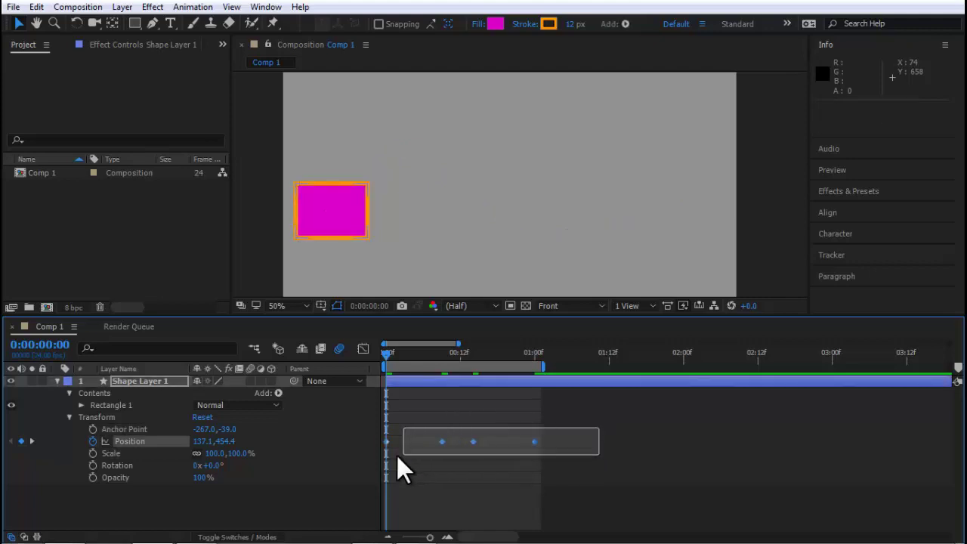
Confirm the middle keyframes' roving stays Lock To Time, then deselect and return to frame 1
{"action": "right_click", "coordinate": [472, 440]}
{"action": "left_click", "coordinate": [529, 379]}
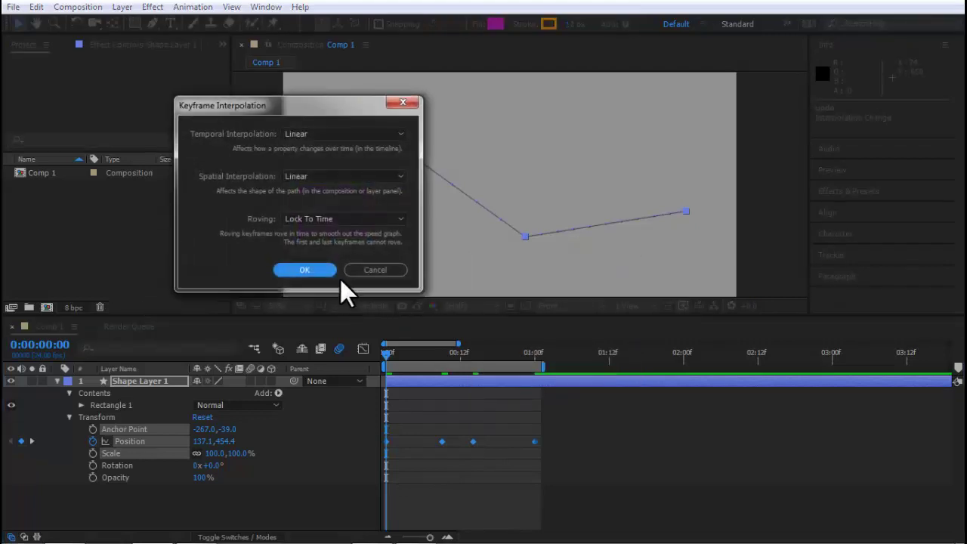
{"action": "left_click", "coordinate": [322, 219]}
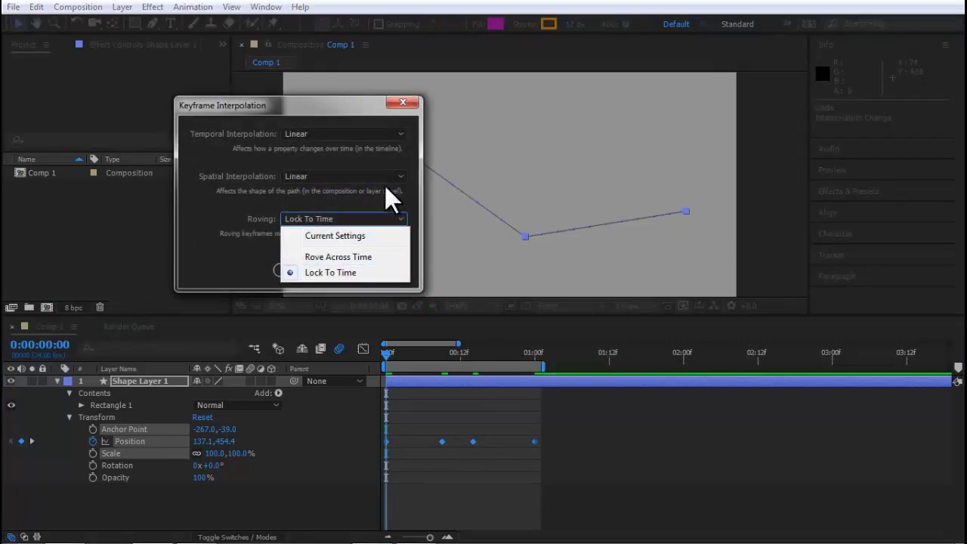
{"action": "left_click", "coordinate": [402, 101]}
{"action": "left_click", "coordinate": [402, 101]}
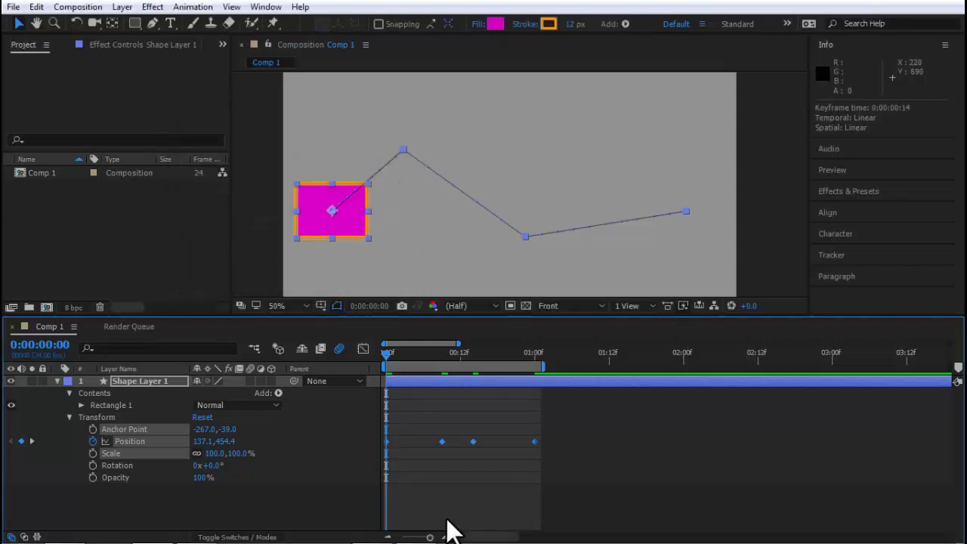
{"action": "left_click", "coordinate": [494, 431]}
{"action": "left_click", "coordinate": [393, 355]}
Delete the two middle Position keyframes, leaving a straight path, and reselect Shape Layer 1
{"action": "left_click_drag", "start_coordinate": [396, 362], "coordinate": [424, 370]}
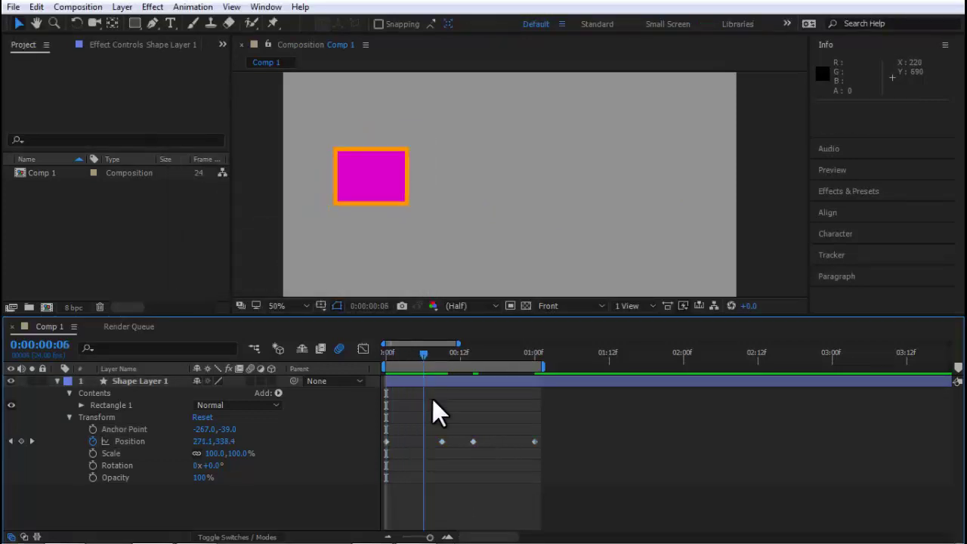
{"action": "left_click_drag", "start_coordinate": [430, 421], "coordinate": [475, 462]}
{"action": "key", "text": "Delete"}
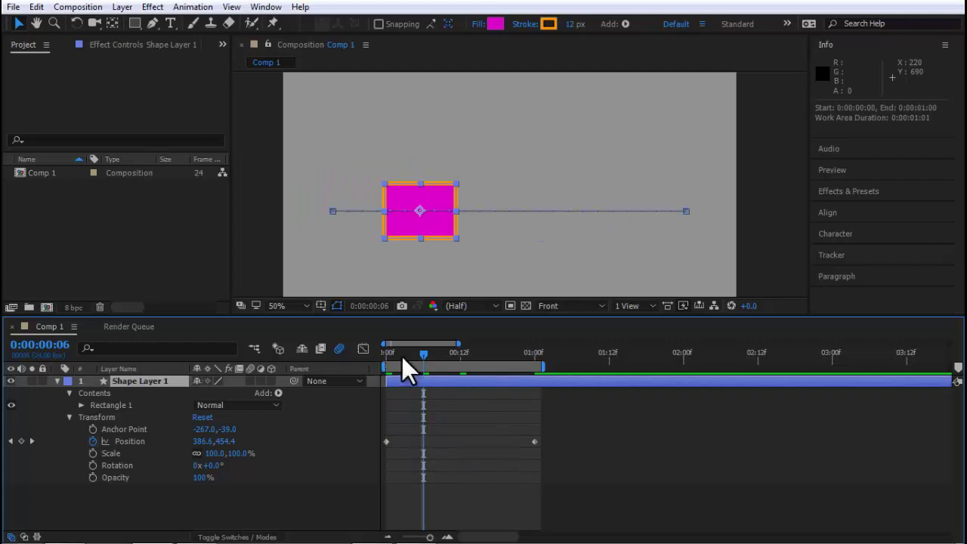
{"action": "mouse_move", "coordinate": [401, 355]}
{"action": "left_mouse_down"}
{"action": "mouse_move", "coordinate": [529, 366]}
{"action": "mouse_move", "coordinate": [437, 369]}
{"action": "left_mouse_up"}
{"action": "left_click", "coordinate": [450, 442]}
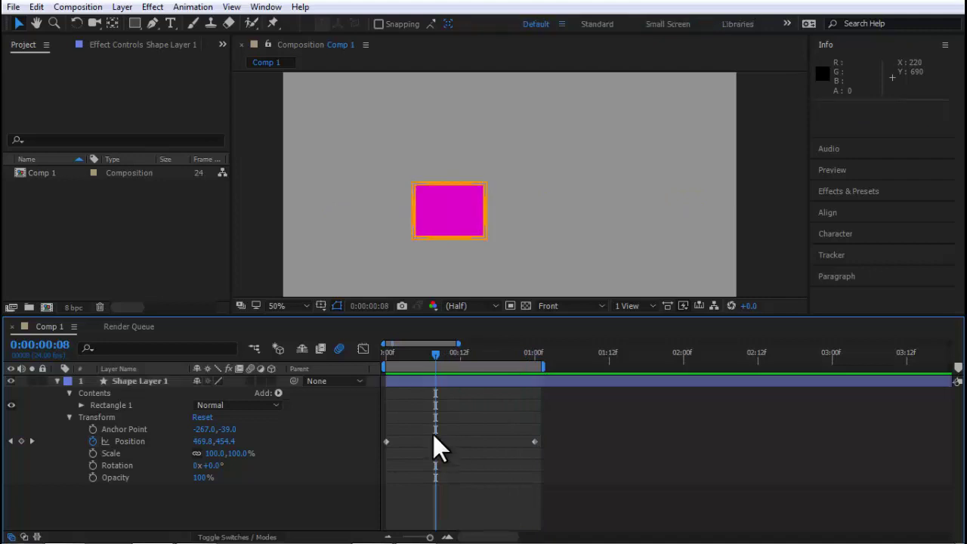
{"action": "left_click", "coordinate": [431, 381]}
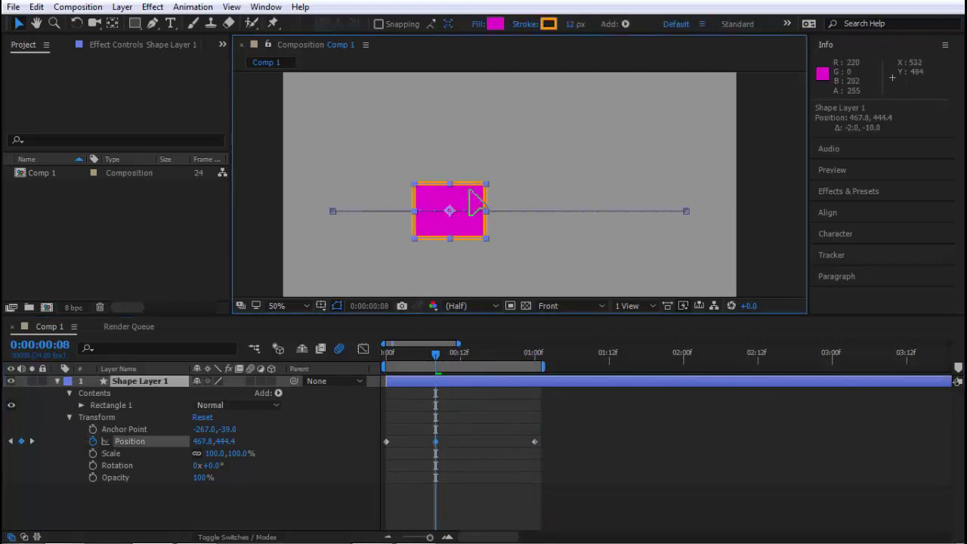
Lift the rectangle to the top at frame 8 and give that keyframe Bezier spatial interpolation
{"action": "left_click_drag", "start_coordinate": [472, 224], "coordinate": [468, 132]}
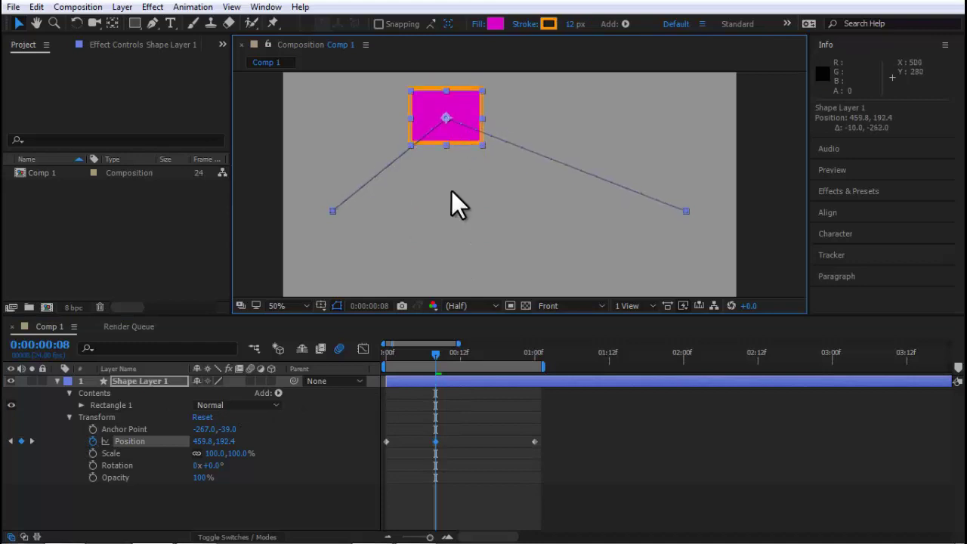
{"action": "right_click", "coordinate": [447, 118]}
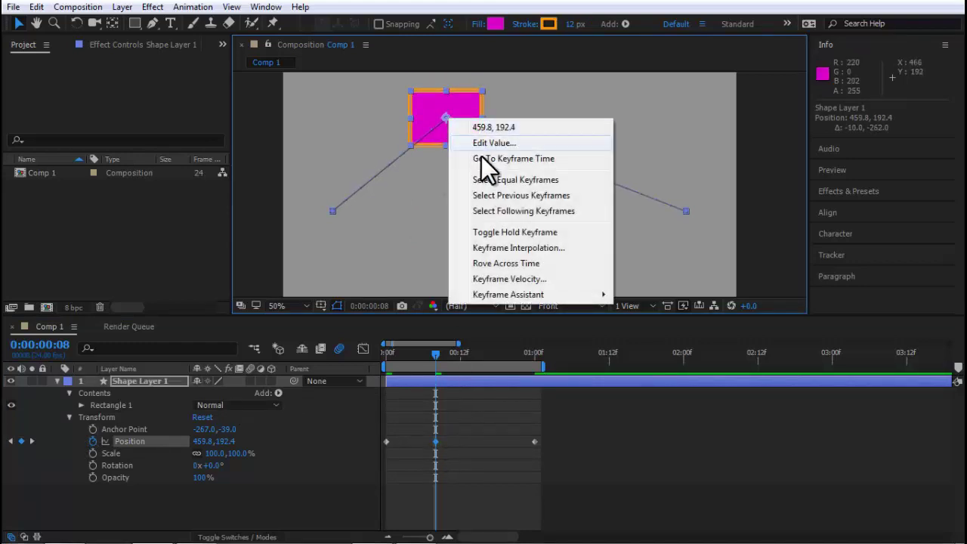
{"action": "left_click", "coordinate": [518, 246]}
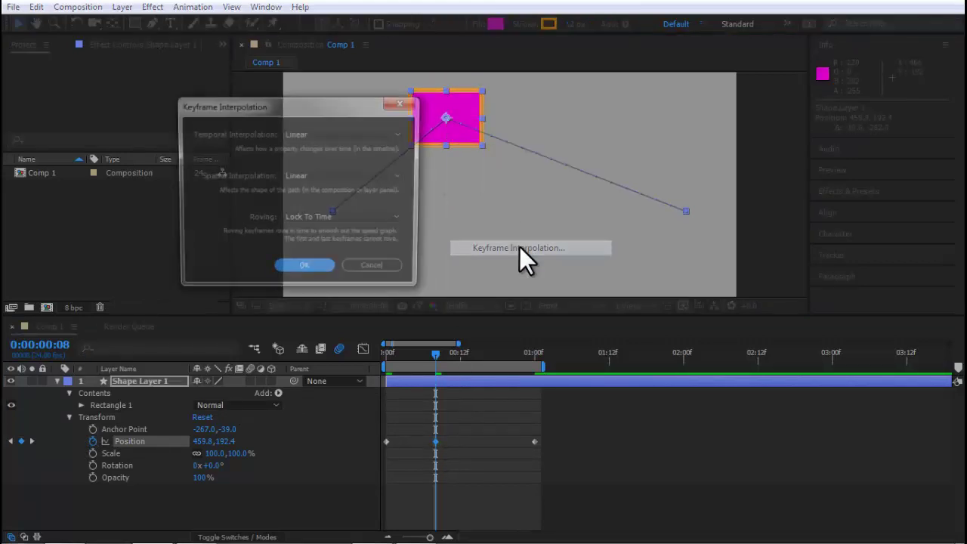
{"action": "left_click", "coordinate": [317, 178]}
{"action": "left_click", "coordinate": [327, 230]}
{"action": "left_click", "coordinate": [319, 266]}
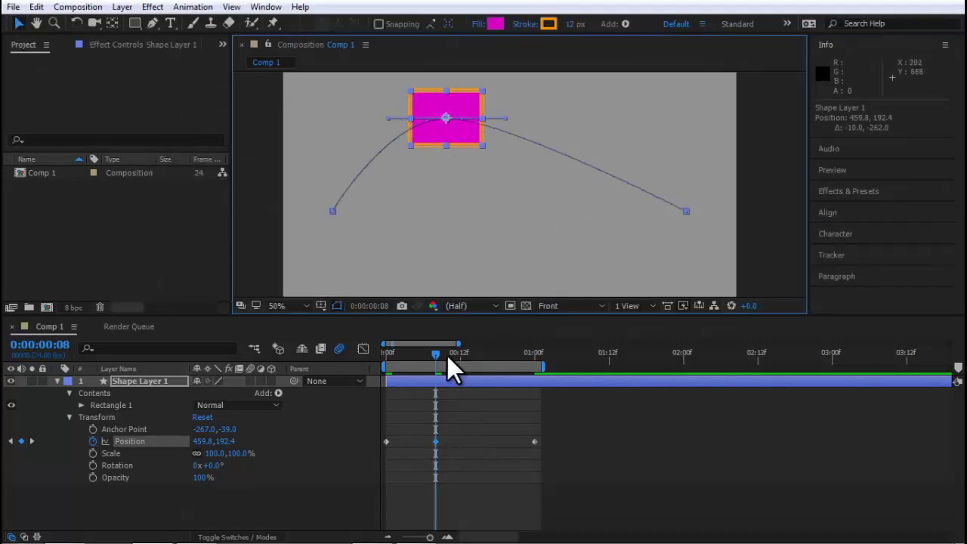
{"action": "left_click_drag", "start_coordinate": [435, 356], "coordinate": [373, 357]}
Preview the arc motion with the rectangle's path visible
{"action": "left_click", "coordinate": [511, 419]}
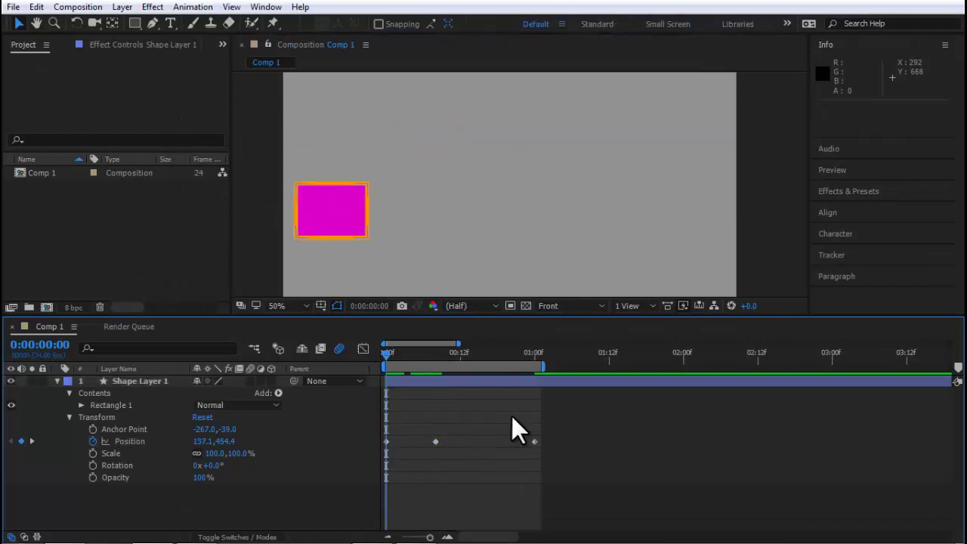
{"action": "key", "text": "space"}
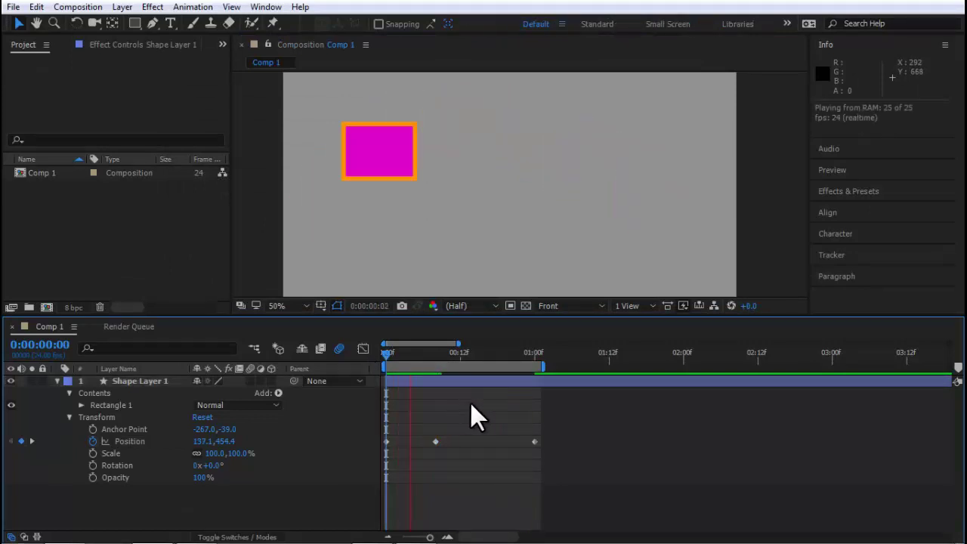
{"action": "left_click", "coordinate": [449, 380]}
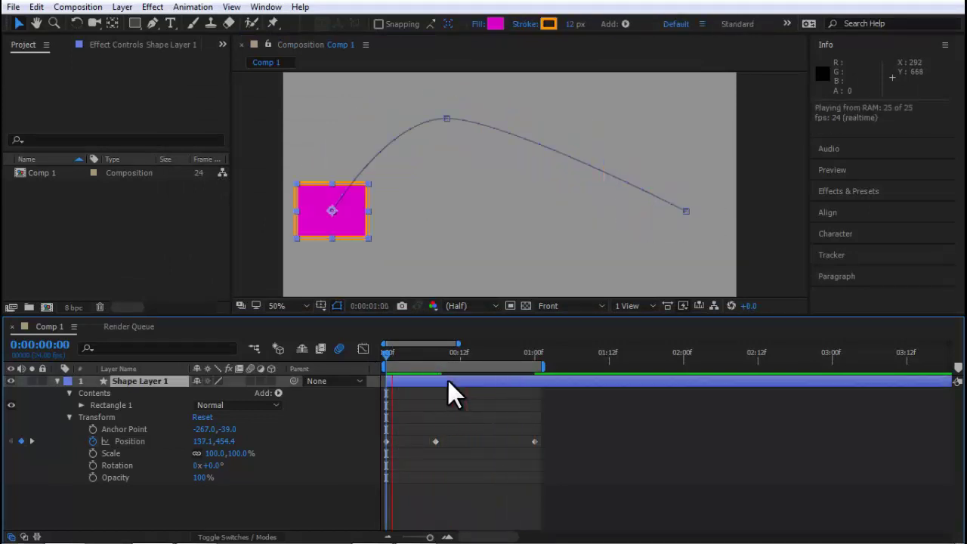
{"action": "key", "text": "space"}
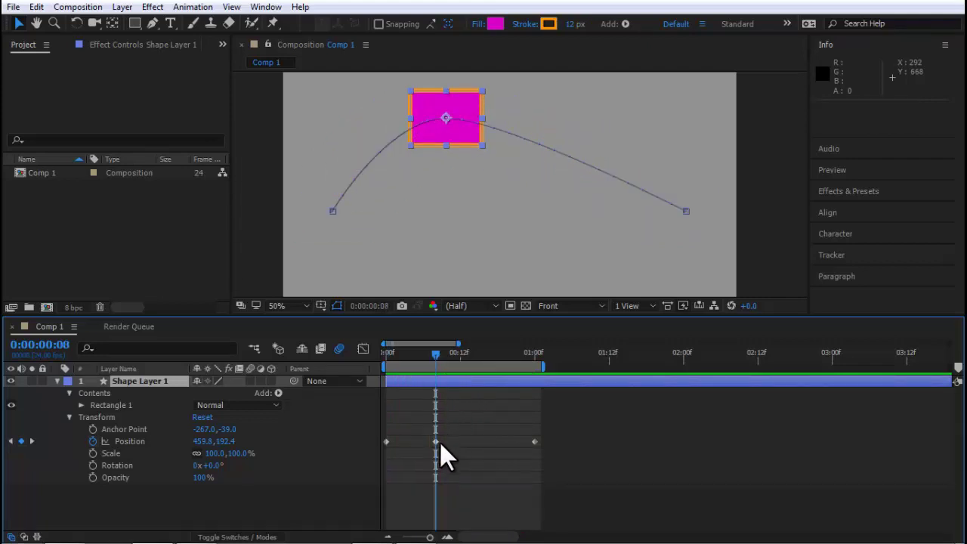
Set the middle Position keyframe to Rove Across Time and scrub to watch the motion
{"action": "right_click", "coordinate": [435, 441]}
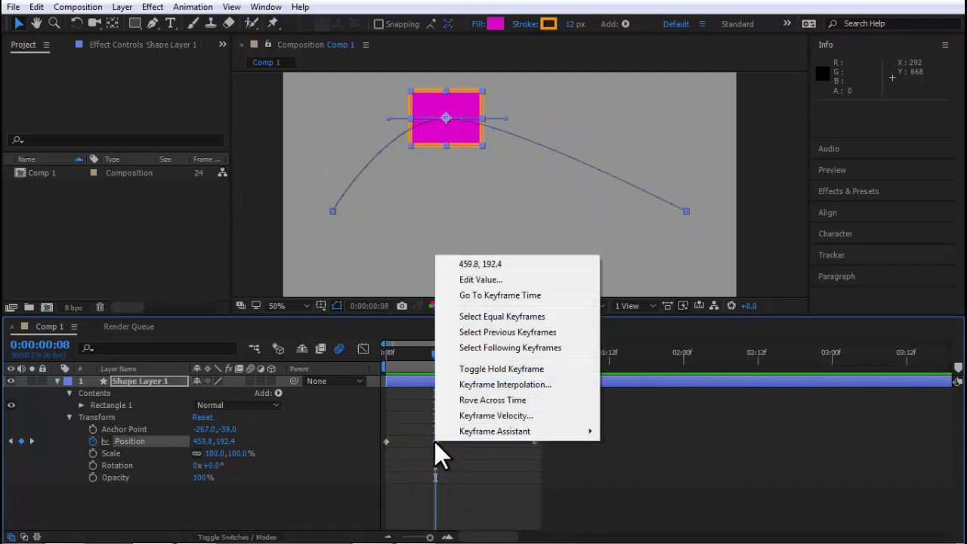
{"action": "left_click", "coordinate": [504, 385]}
{"action": "left_click", "coordinate": [328, 219]}
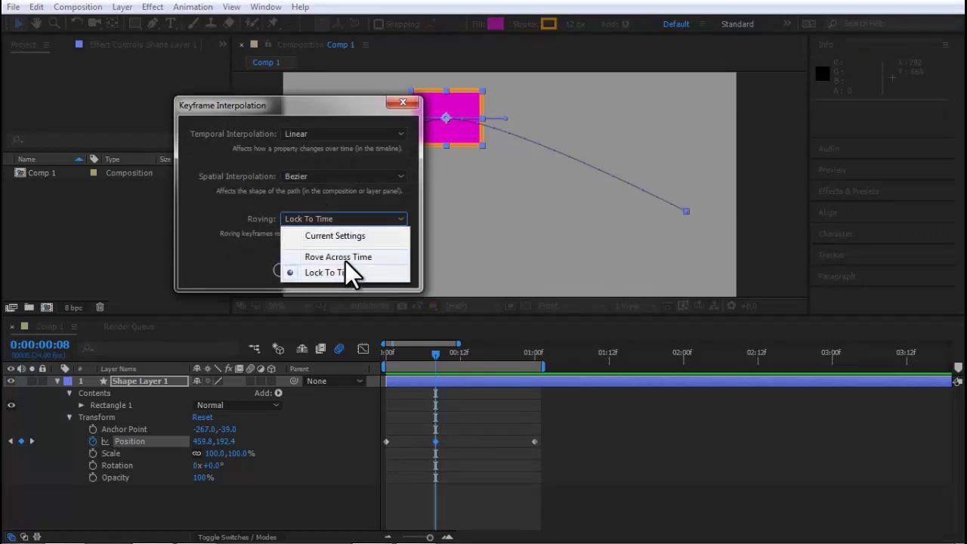
{"action": "left_click", "coordinate": [345, 259]}
{"action": "left_click", "coordinate": [322, 269]}
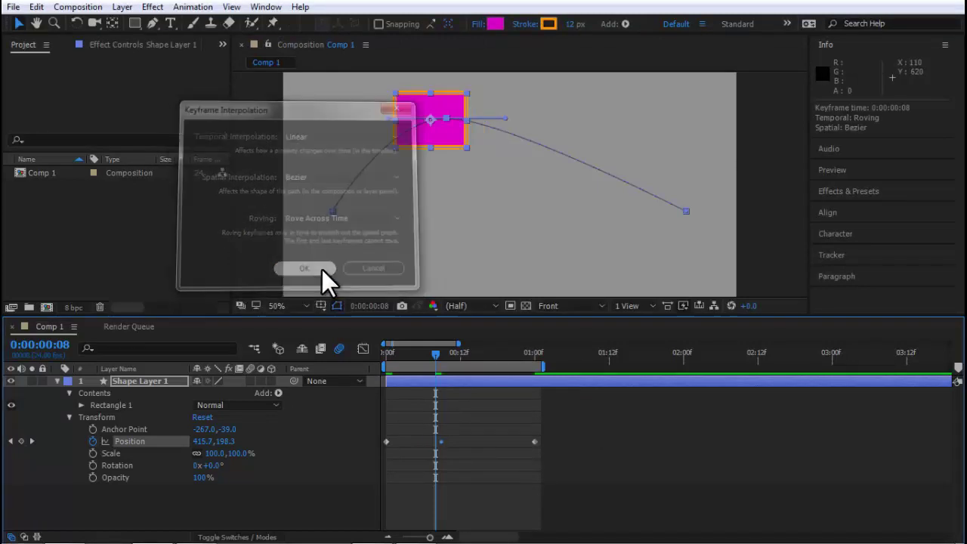
{"action": "left_click_drag", "start_coordinate": [457, 418], "coordinate": [434, 459]}
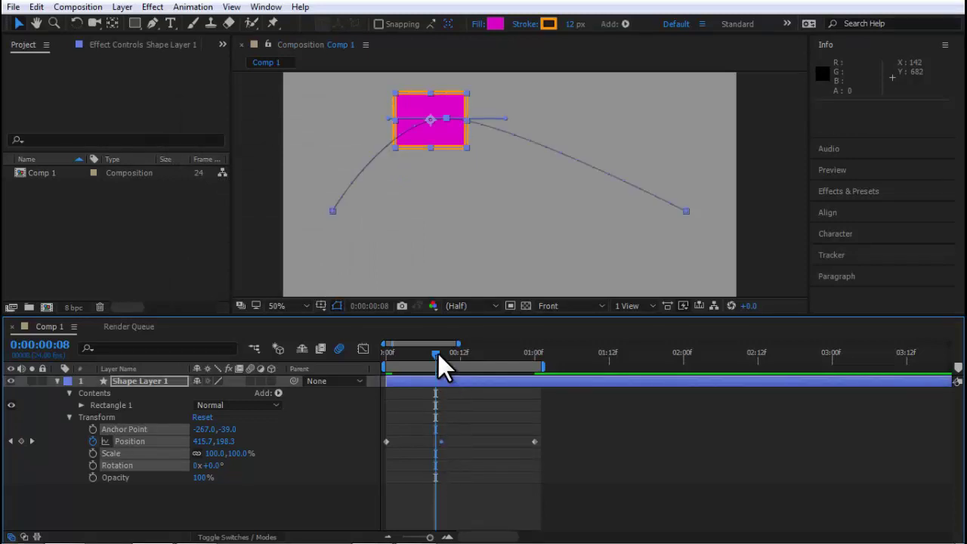
{"action": "mouse_move", "coordinate": [438, 353]}
{"action": "left_mouse_down"}
{"action": "mouse_move", "coordinate": [446, 355]}
{"action": "mouse_move", "coordinate": [423, 376]}
{"action": "mouse_move", "coordinate": [380, 382]}
{"action": "left_mouse_up"}
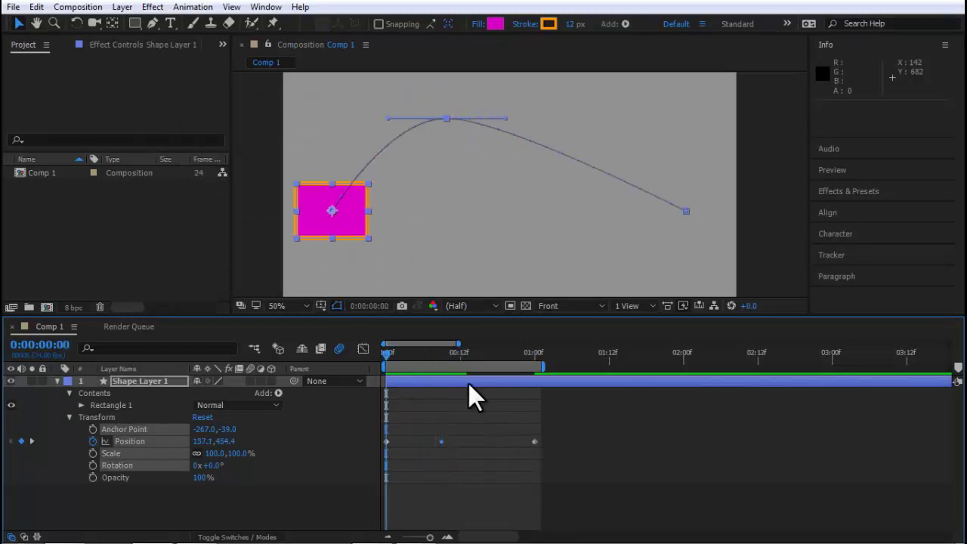
Undo the roving change and add wave keyframes: rectangle lower at frame 14, higher at frame 19
{"action": "key", "text": "ctrl+z"}
{"action": "left_click", "coordinate": [459, 427]}
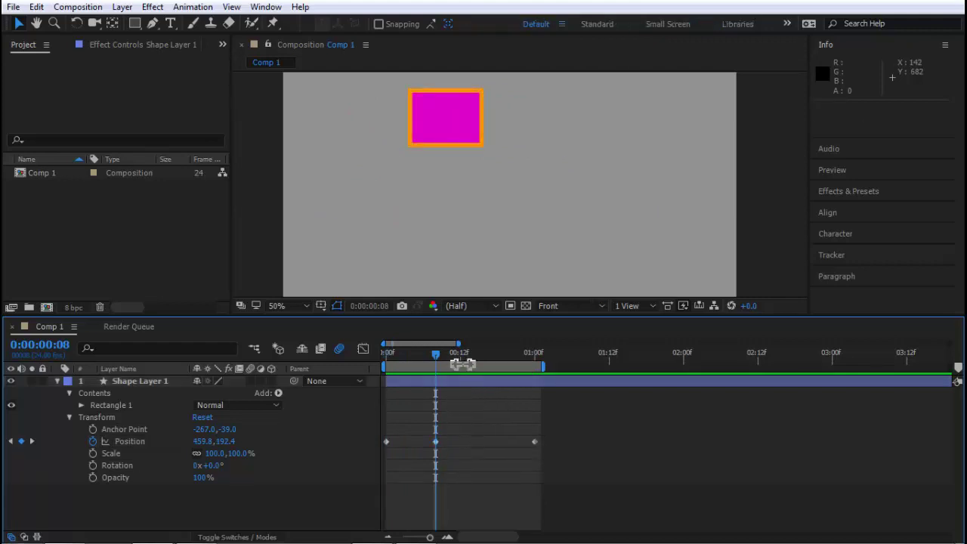
{"action": "left_click_drag", "start_coordinate": [435, 353], "coordinate": [471, 355]}
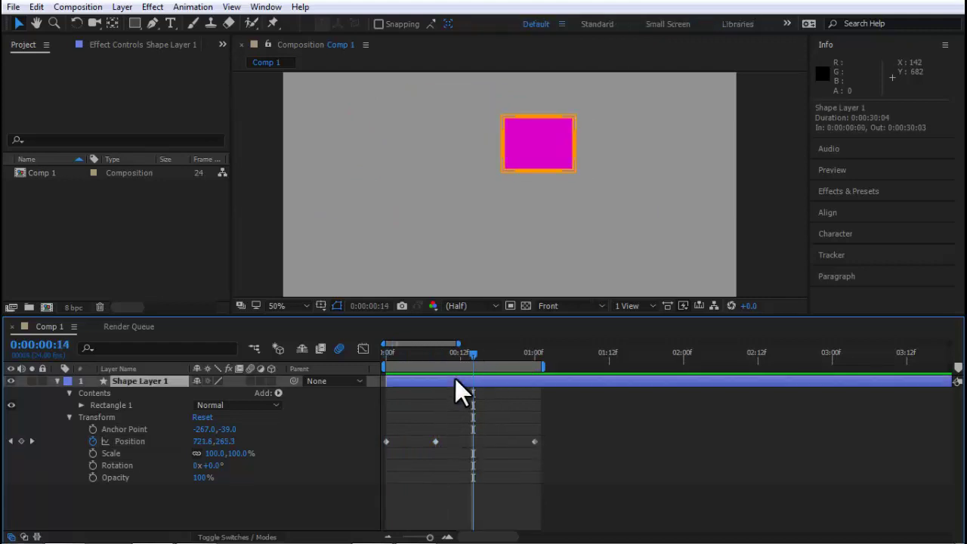
{"action": "left_click", "coordinate": [455, 379]}
{"action": "left_click_drag", "start_coordinate": [523, 197], "coordinate": [512, 240]}
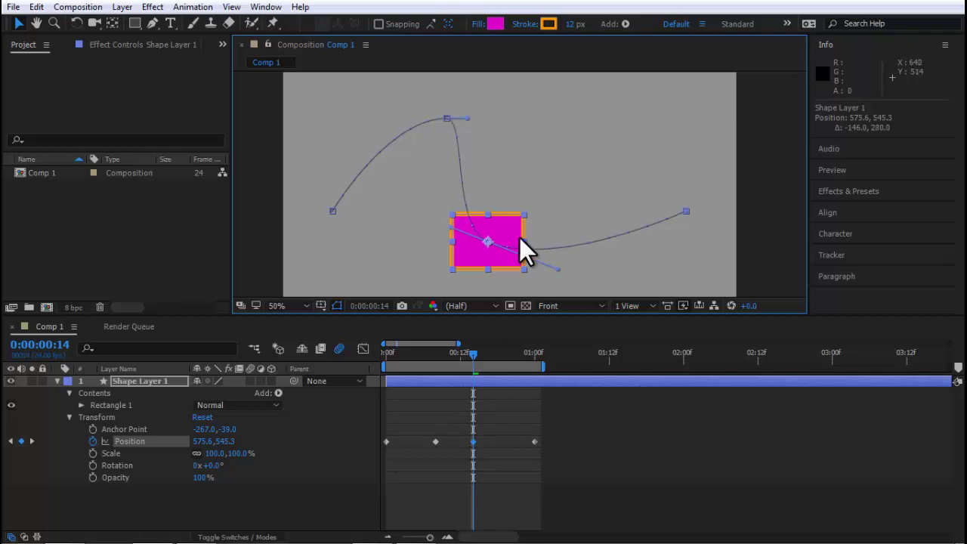
{"action": "left_click", "coordinate": [503, 352]}
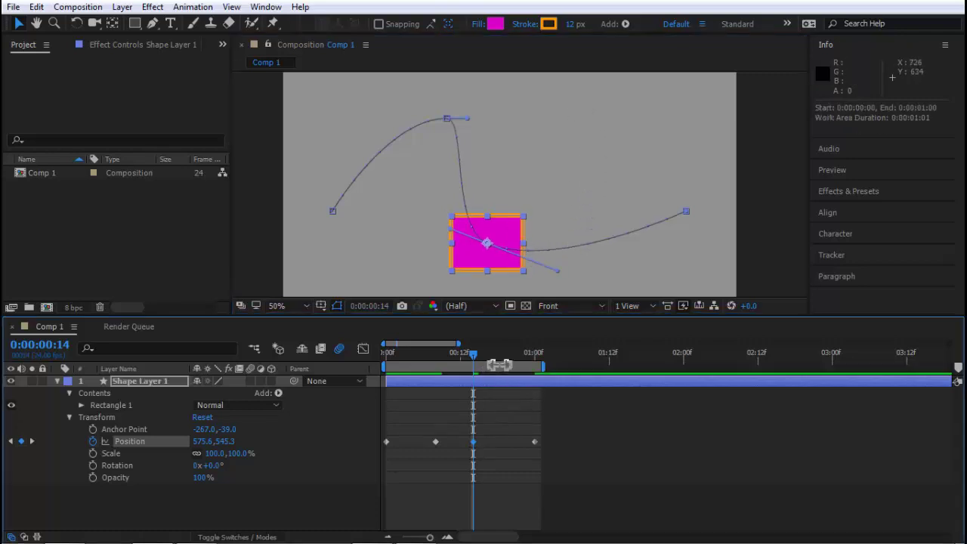
{"action": "left_click_drag", "start_coordinate": [574, 215], "coordinate": [574, 192]}
{"action": "left_click_drag", "start_coordinate": [588, 242], "coordinate": [583, 147]}
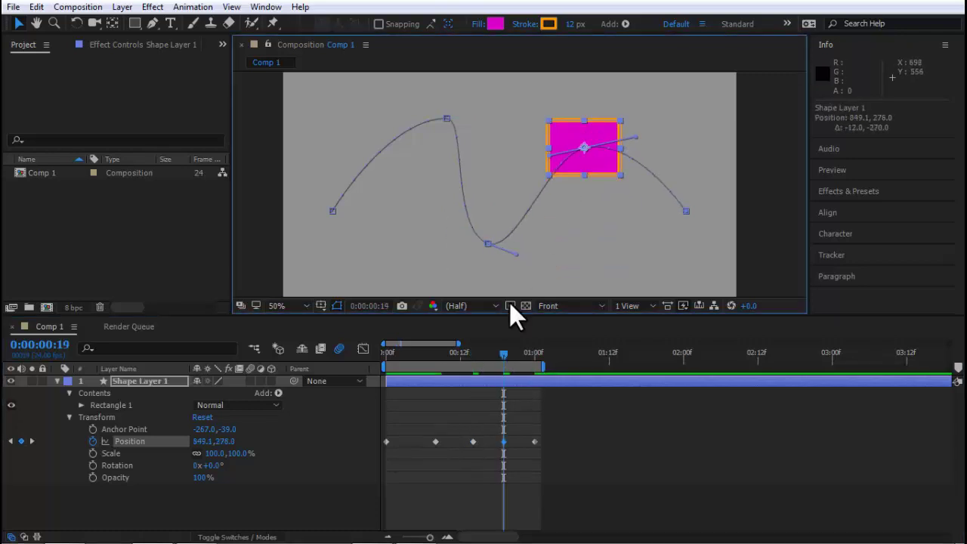
Select all the Position keyframes and set them to Rove Across Time
{"action": "left_click_drag", "start_coordinate": [576, 420], "coordinate": [371, 478]}
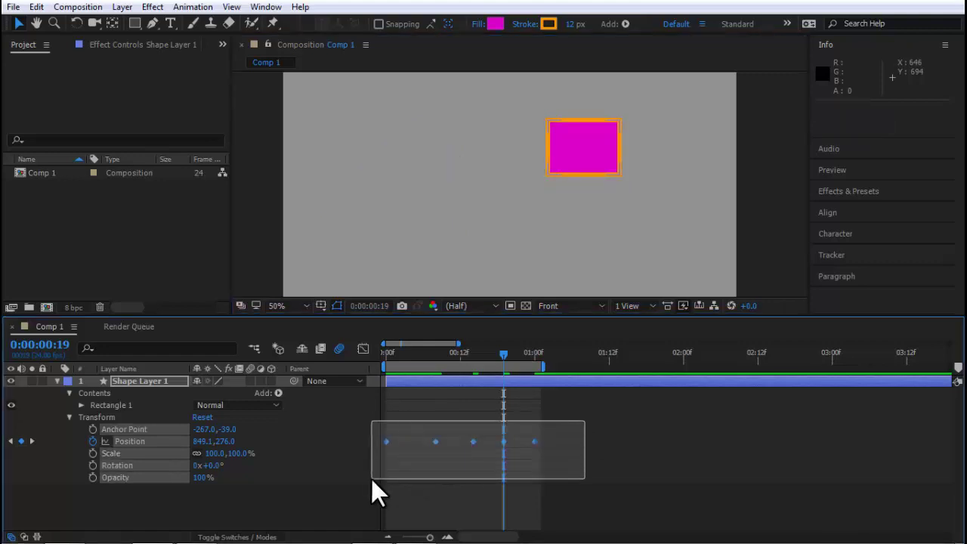
{"action": "right_click", "coordinate": [436, 439]}
{"action": "left_click", "coordinate": [516, 384]}
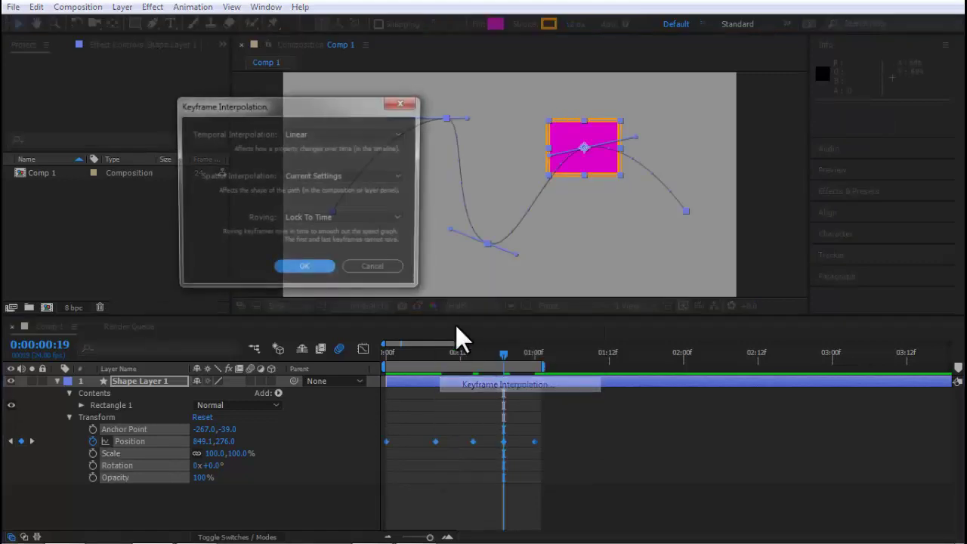
{"action": "left_click", "coordinate": [344, 218]}
{"action": "left_click", "coordinate": [332, 255]}
{"action": "left_click", "coordinate": [321, 266]}
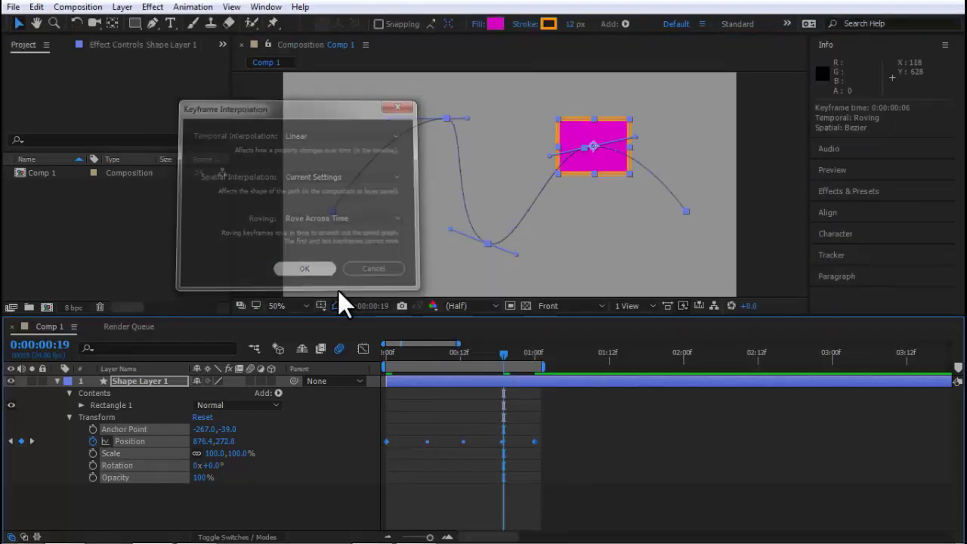
{"action": "left_click", "coordinate": [492, 419]}
{"action": "left_click", "coordinate": [435, 355]}
Drag the last Position keyframe earlier and preview the shortened animation
{"action": "key", "text": "Home"}
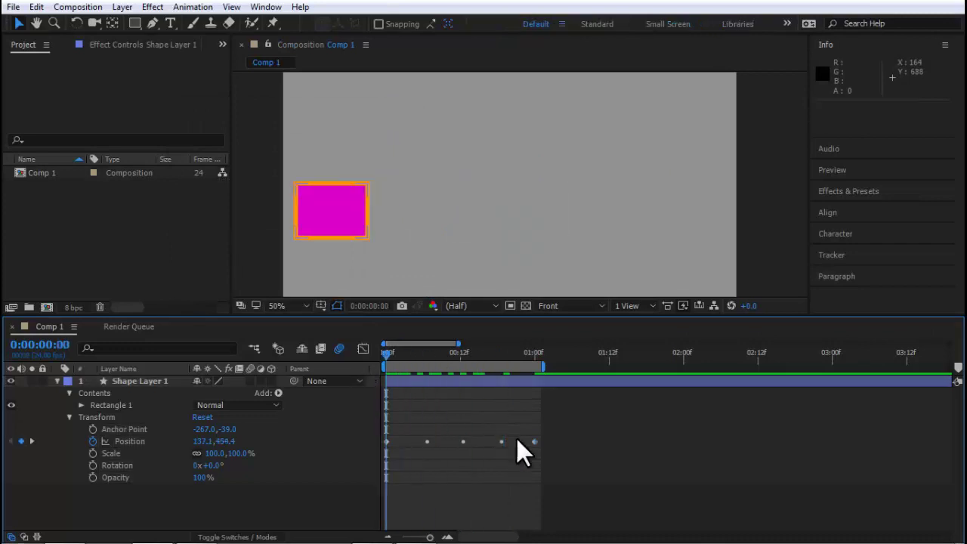
{"action": "left_click_drag", "start_coordinate": [534, 441], "coordinate": [421, 446]}
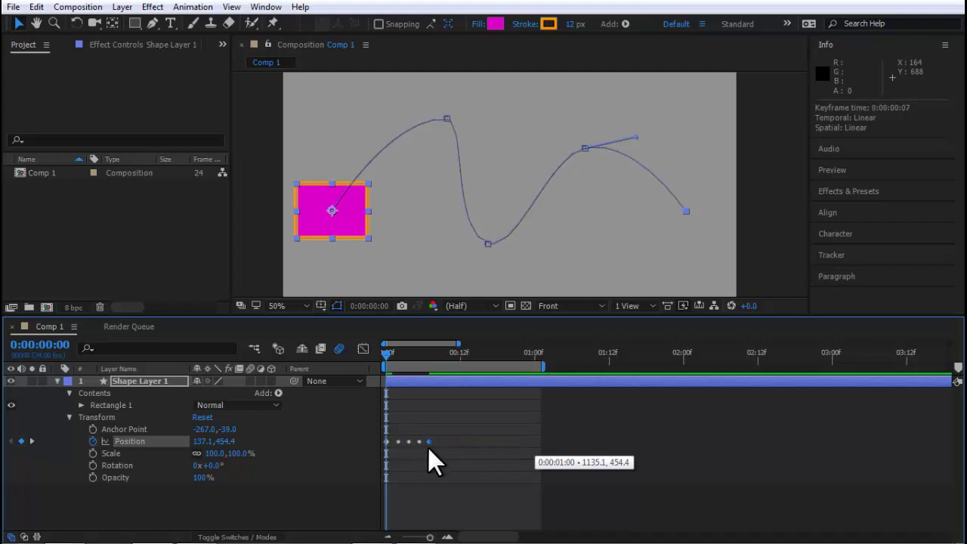
{"action": "mouse_move", "coordinate": [422, 447]}
{"action": "left_mouse_down"}
{"action": "mouse_move", "coordinate": [395, 454]}
{"action": "mouse_move", "coordinate": [426, 453]}
{"action": "left_mouse_up"}
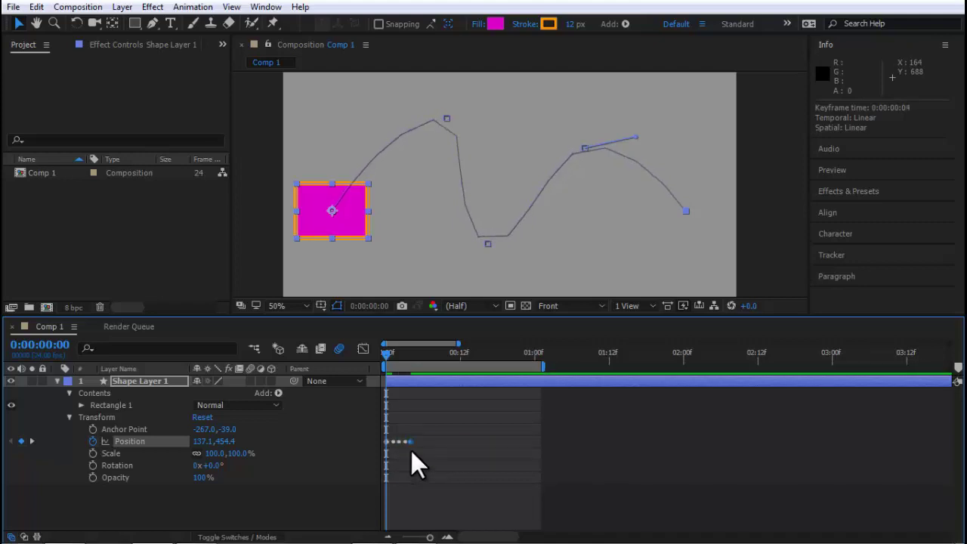
{"action": "key", "text": "space"}
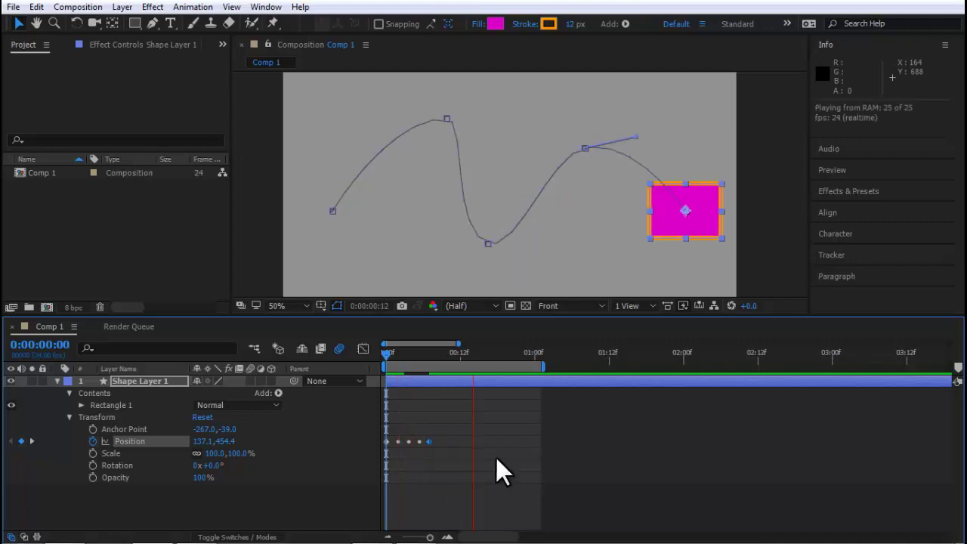
Move the last keyframe and the work area end out to 3:00, then preview
{"action": "left_click_drag", "start_coordinate": [435, 444], "coordinate": [838, 440]}
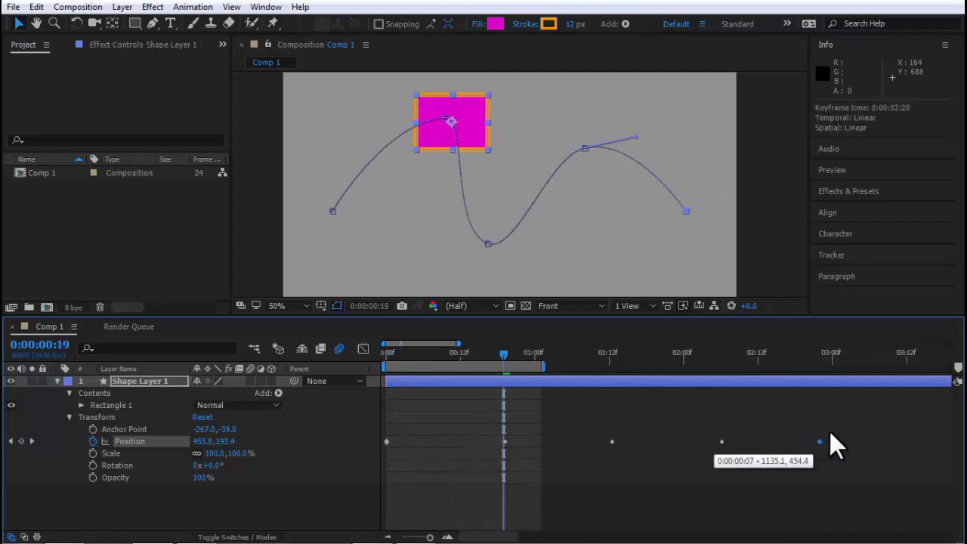
{"action": "left_click_drag", "start_coordinate": [549, 366], "coordinate": [840, 366]}
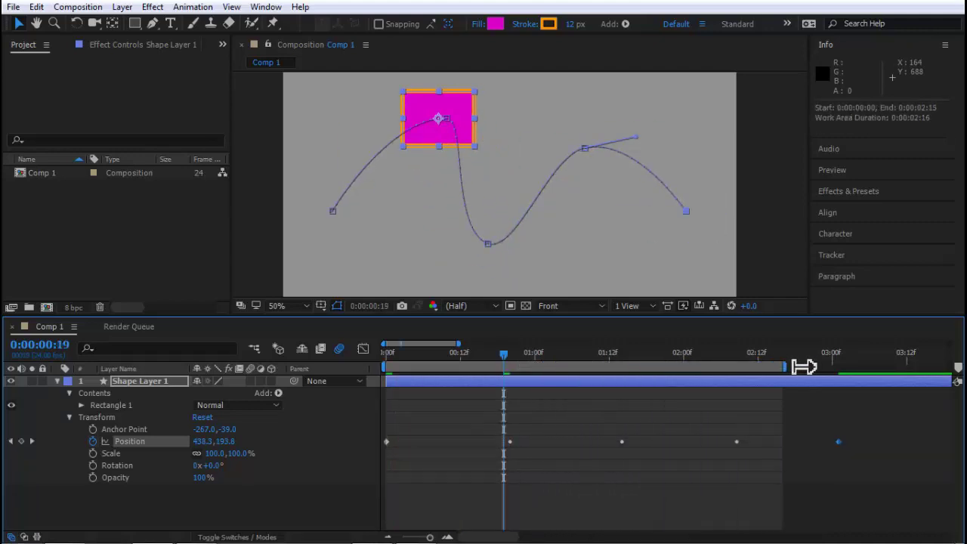
{"action": "key", "text": "space"}
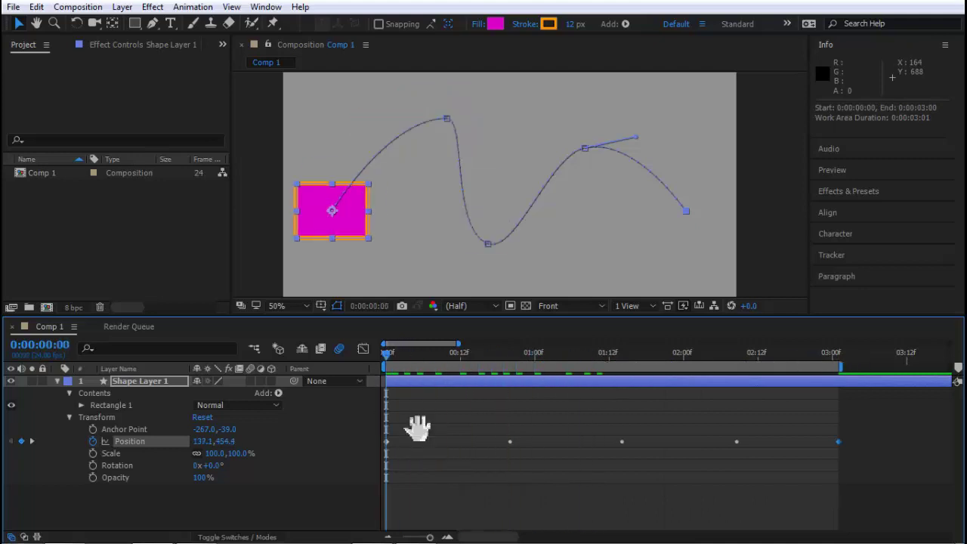
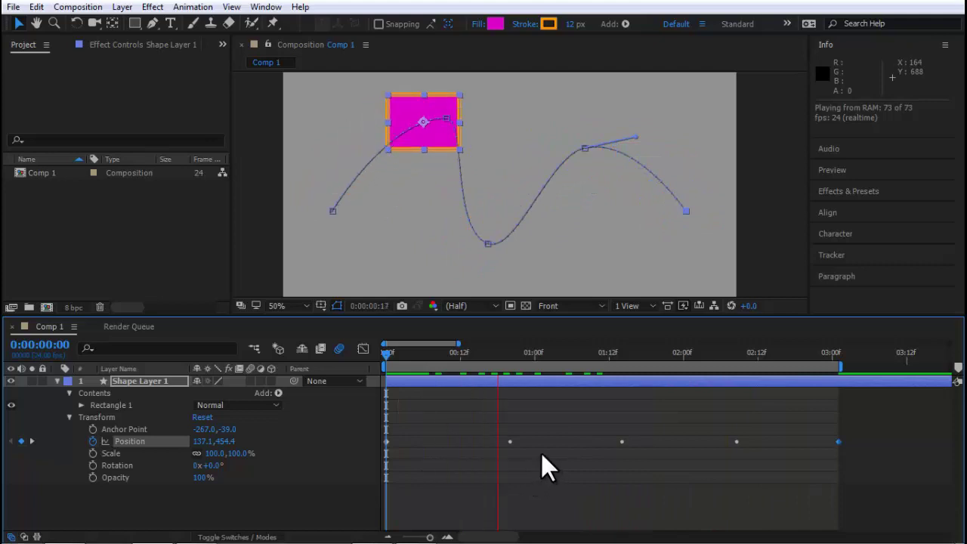
Stop the preview, select all Position keyframes, and Alt-drag the last one left to compress them
{"action": "key", "text": "space"}
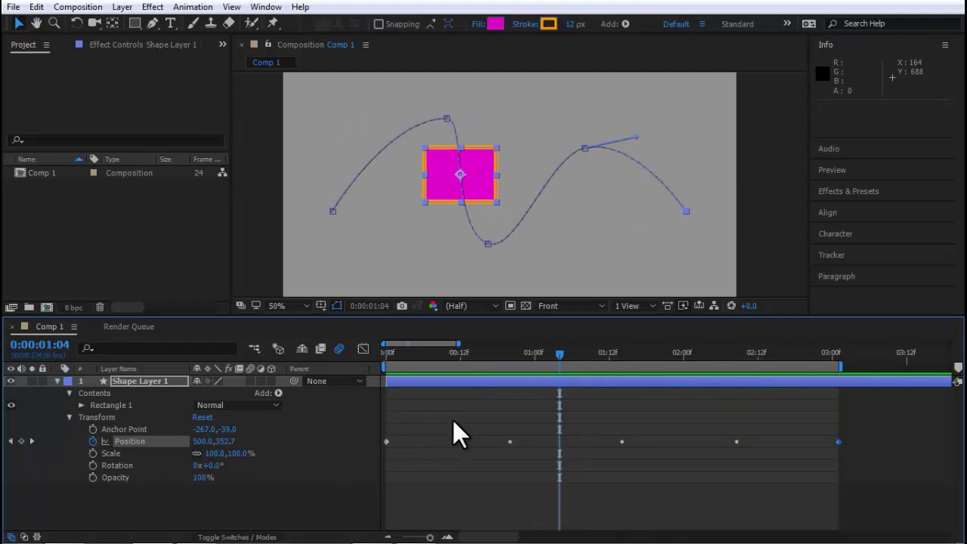
{"action": "left_click_drag", "start_coordinate": [452, 420], "coordinate": [758, 468]}
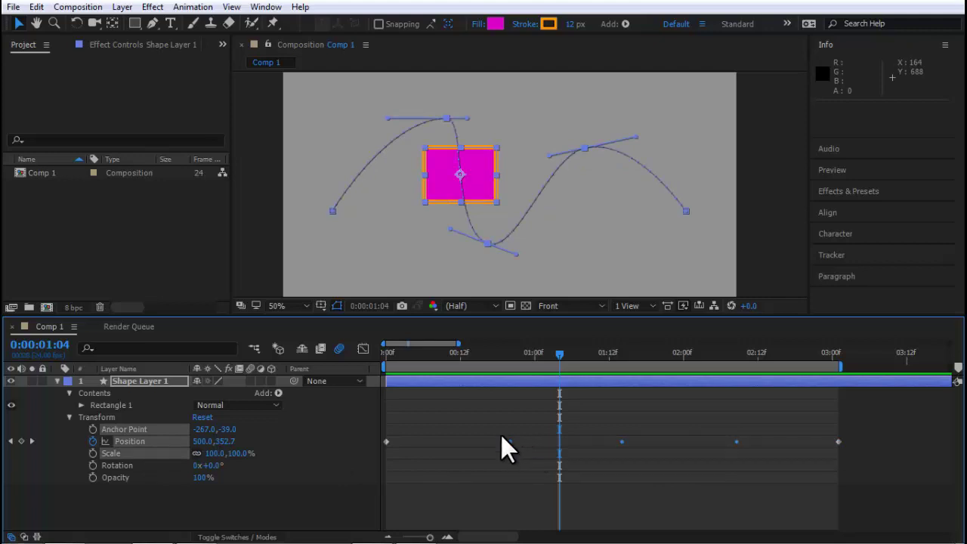
{"action": "left_click_drag", "start_coordinate": [483, 423], "coordinate": [751, 459]}
{"action": "left_click_drag", "start_coordinate": [495, 411], "coordinate": [807, 472]}
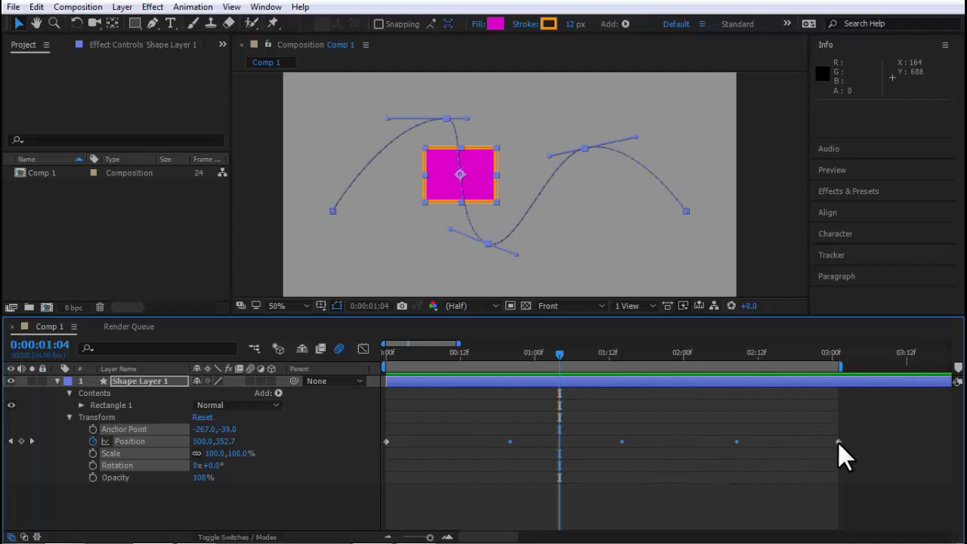
{"action": "left_click_drag", "start_coordinate": [838, 442], "coordinate": [460, 441]}
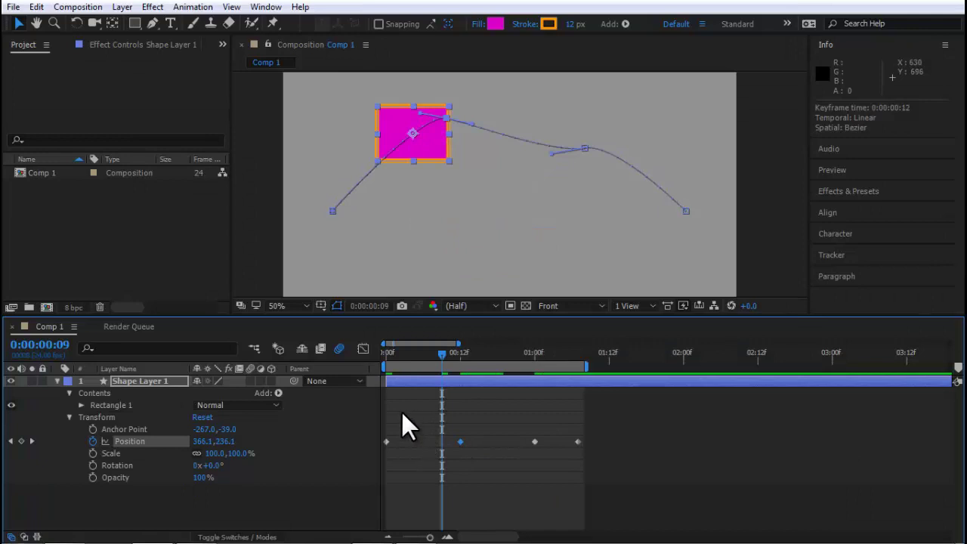
Move the second Position keyframe to 0:00:00:07 and reselect it there
{"action": "left_click_drag", "start_coordinate": [460, 441], "coordinate": [428, 441]}
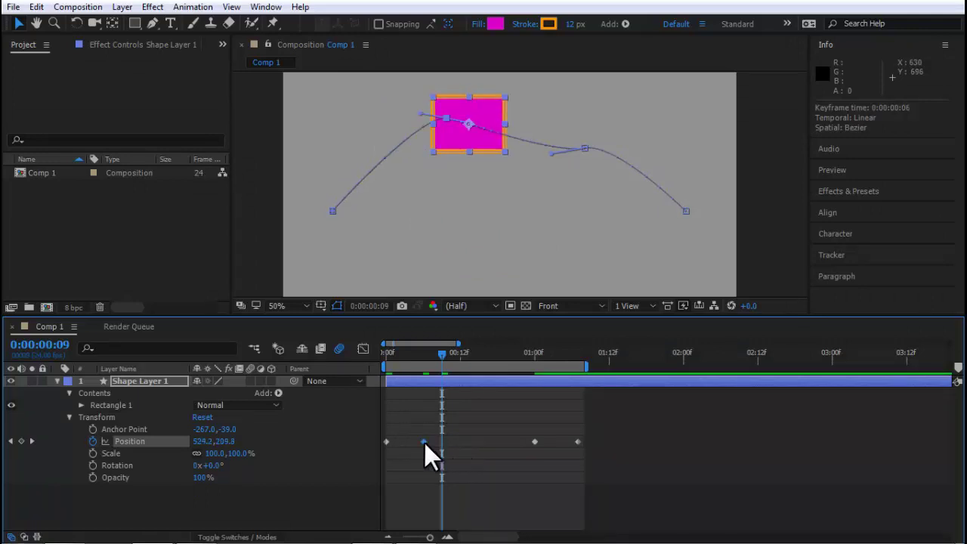
{"action": "left_click", "coordinate": [428, 353]}
{"action": "left_click_drag", "start_coordinate": [433, 439], "coordinate": [451, 453]}
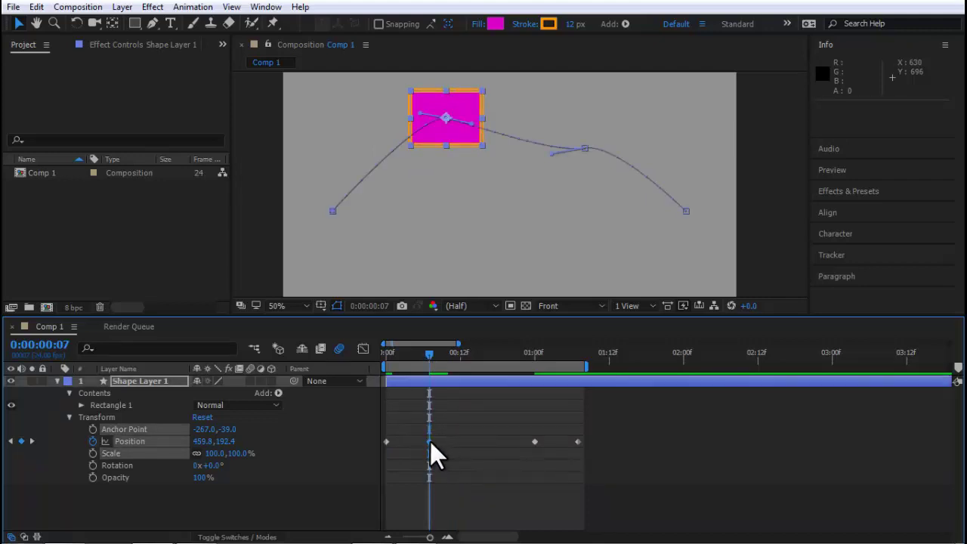
Set the frame-7 keyframe's temporal interpolation to Hold, keeping roving locked to time
{"action": "right_click", "coordinate": [430, 441]}
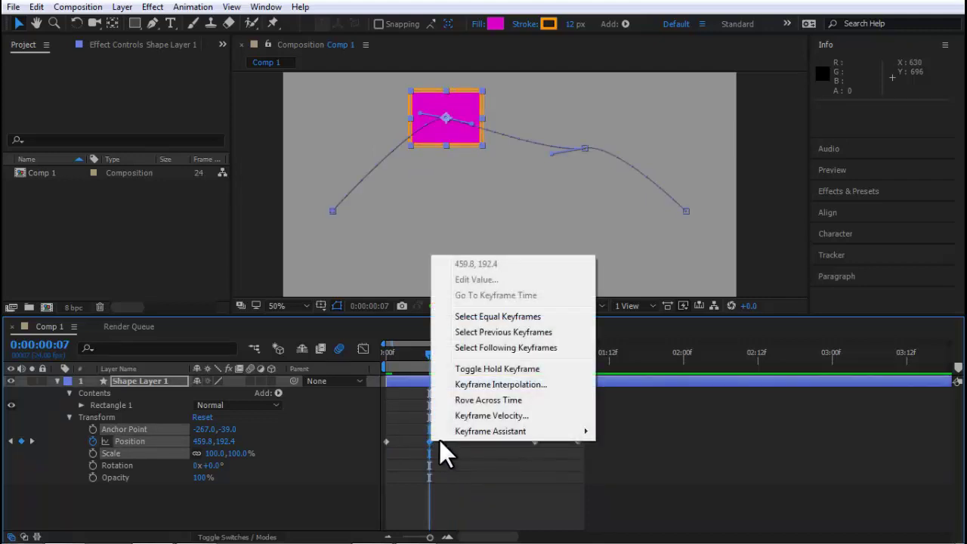
{"action": "left_click", "coordinate": [485, 384]}
{"action": "left_click", "coordinate": [317, 220]}
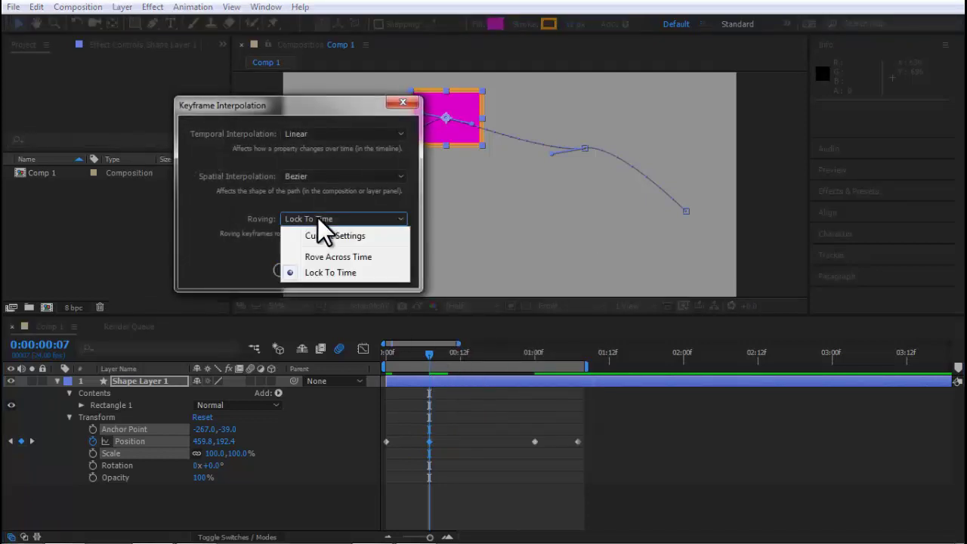
{"action": "left_click", "coordinate": [275, 219]}
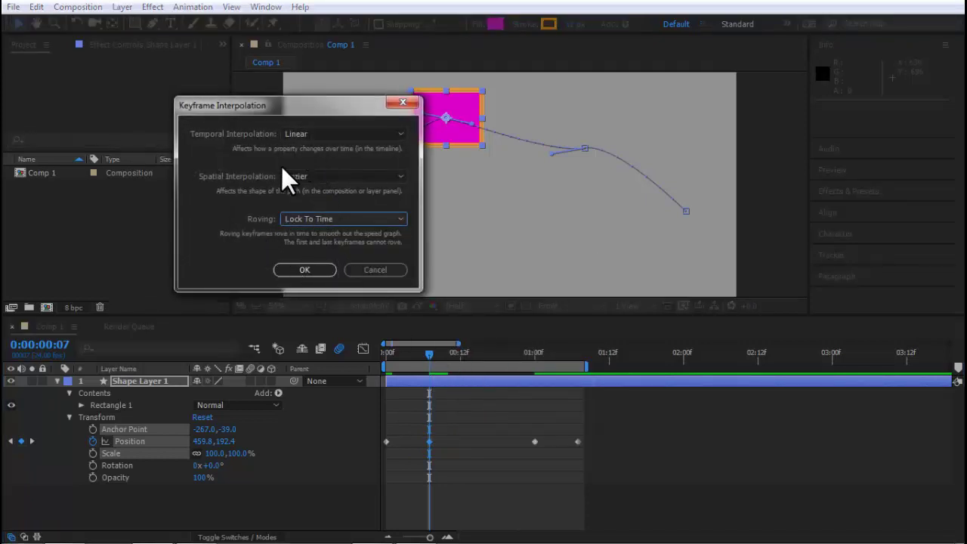
{"action": "left_click", "coordinate": [308, 136]}
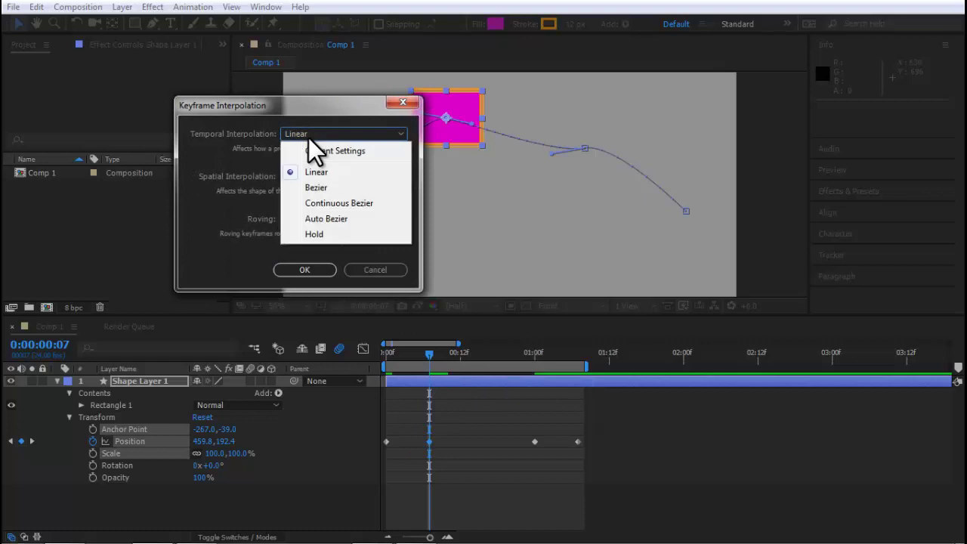
{"action": "left_click", "coordinate": [320, 235]}
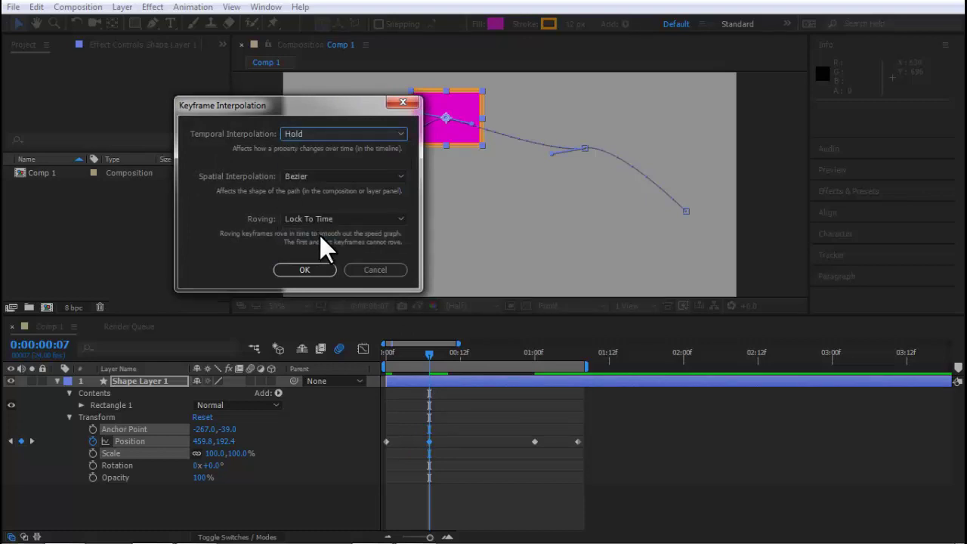
{"action": "left_click", "coordinate": [304, 269]}
Preview the animation and check the Position keyframes at frame 7 and 1:00
{"action": "left_click_drag", "start_coordinate": [427, 354], "coordinate": [363, 360]}
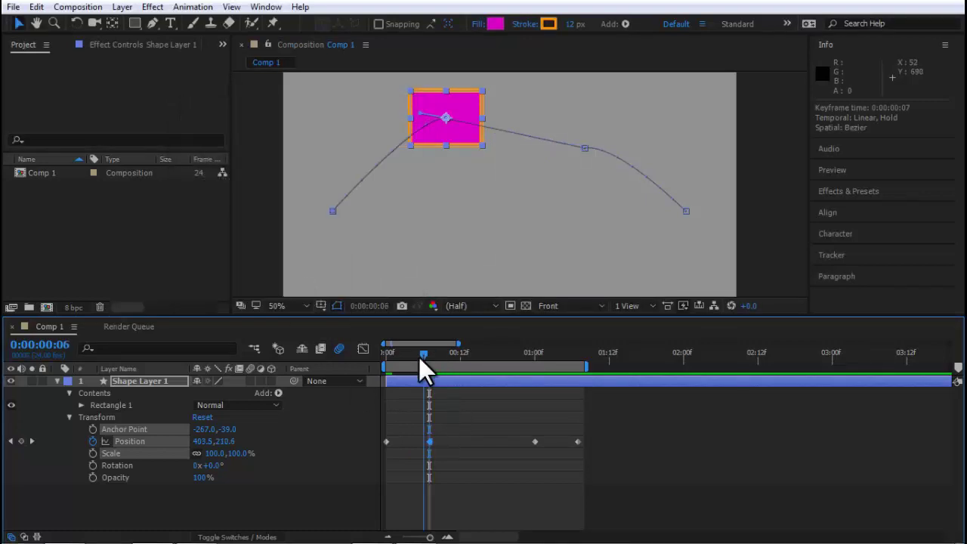
{"action": "key", "text": "space"}
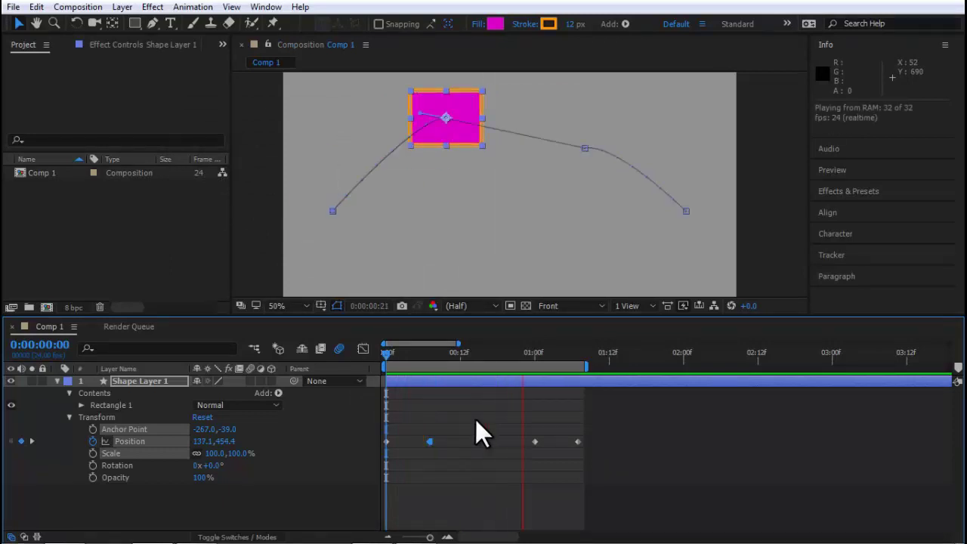
{"action": "left_click_drag", "start_coordinate": [541, 356], "coordinate": [534, 364]}
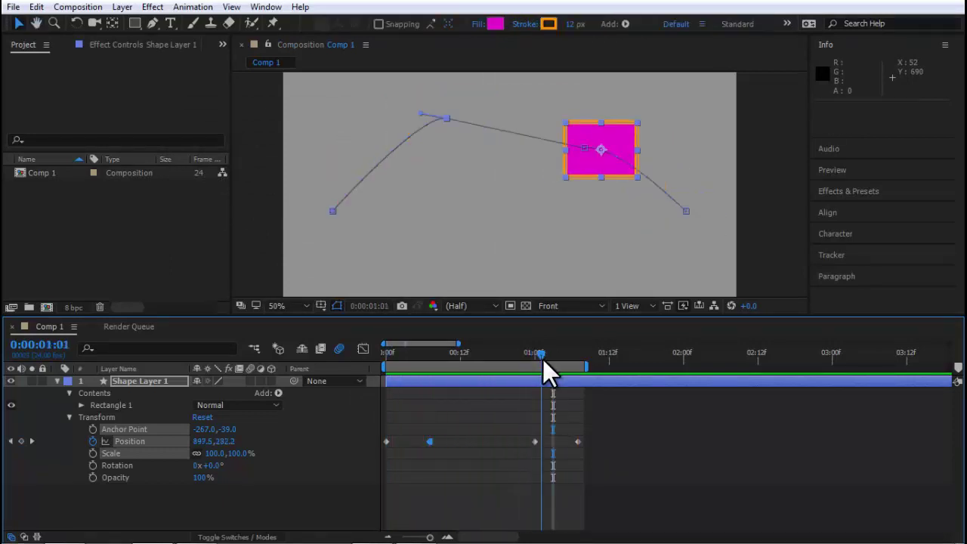
{"action": "left_click", "coordinate": [428, 355]}
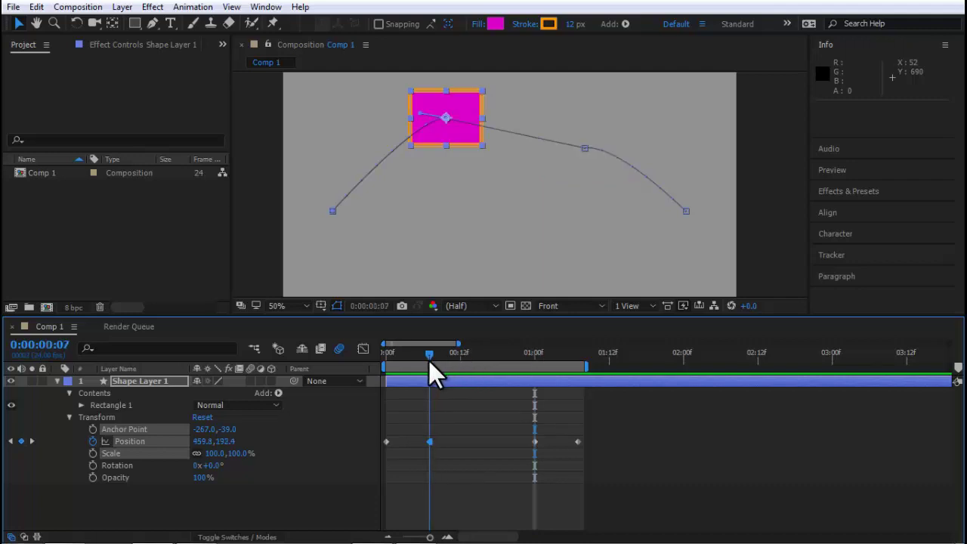
{"action": "left_click_drag", "start_coordinate": [419, 420], "coordinate": [438, 460]}
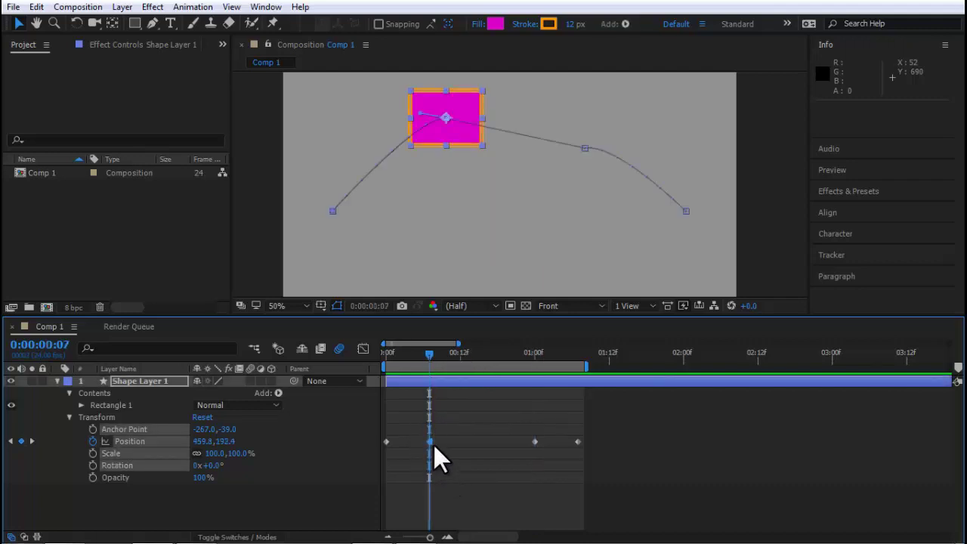
{"action": "left_click_drag", "start_coordinate": [506, 356], "coordinate": [531, 376]}
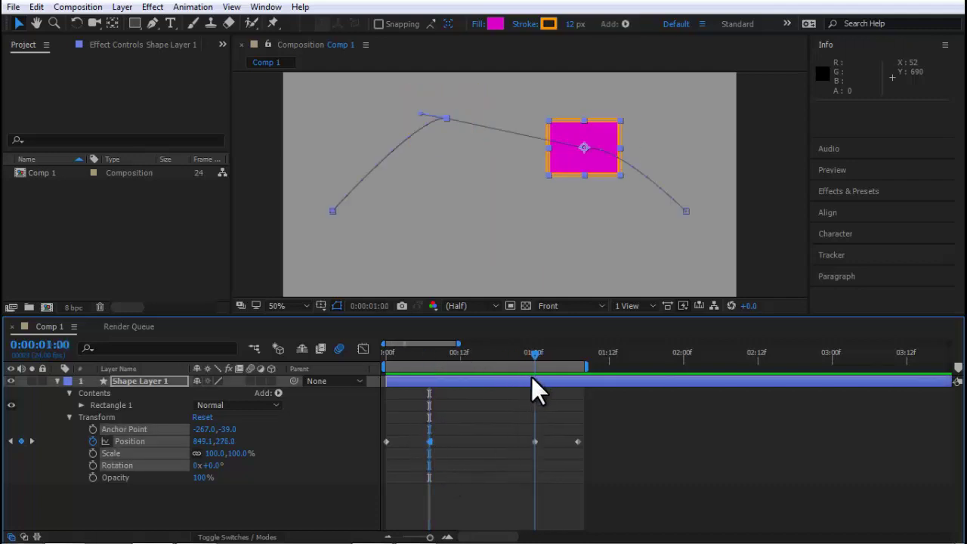
{"action": "left_click_drag", "start_coordinate": [424, 430], "coordinate": [445, 470]}
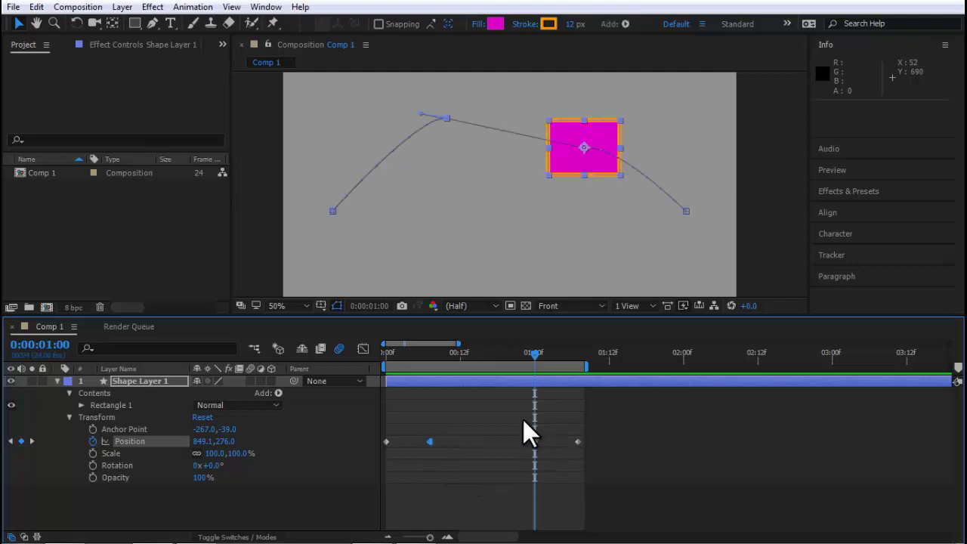
{"action": "left_click_drag", "start_coordinate": [522, 419], "coordinate": [542, 474]}
{"action": "mouse_move", "coordinate": [485, 357]}
{"action": "left_mouse_down"}
{"action": "mouse_move", "coordinate": [435, 369]}
{"action": "mouse_move", "coordinate": [494, 391]}
{"action": "mouse_move", "coordinate": [432, 386]}
{"action": "left_mouse_up"}
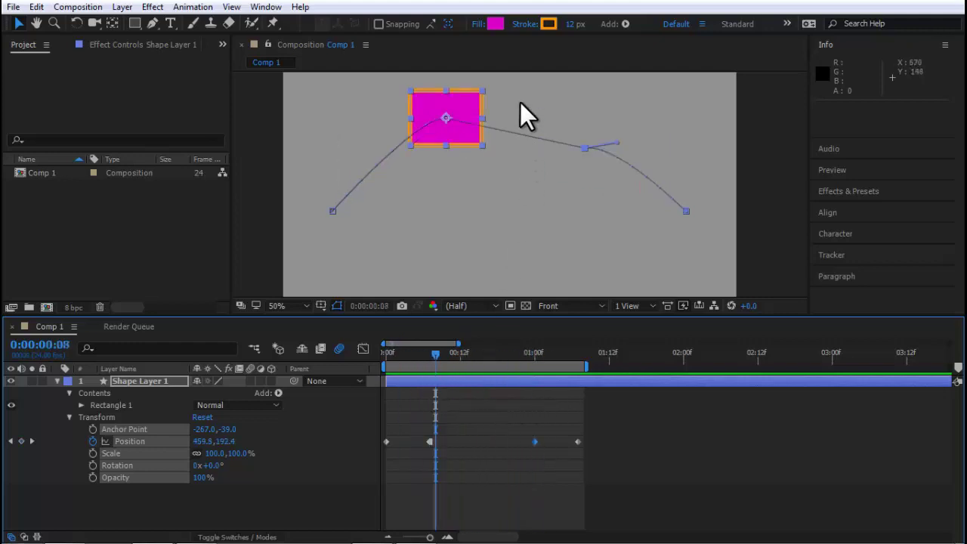
Frame the whole motion path and add a new vertex on it with the Pen tool
{"action": "scroll", "coordinate": [524, 124], "scroll_direction": "up", "scroll_amount": 4}
{"action": "key", "text": "h"}
{"action": "left_click_drag", "start_coordinate": [513, 285], "coordinate": [513, 299]}
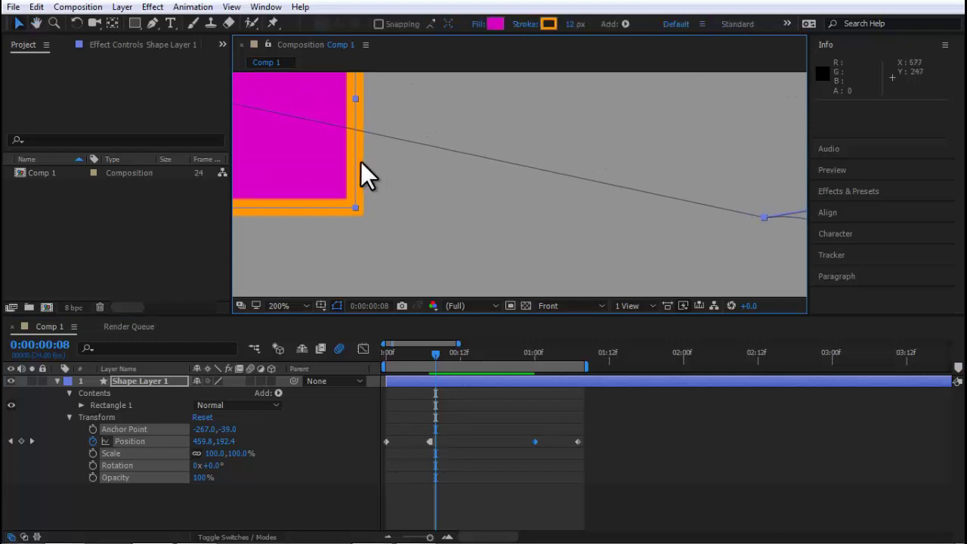
{"action": "key", "text": "comma"}
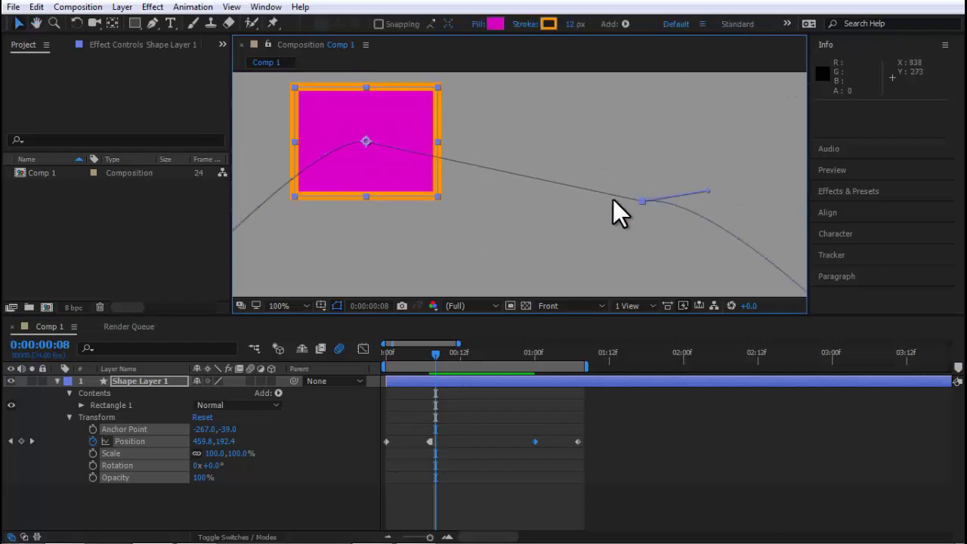
{"action": "key", "text": "comma"}
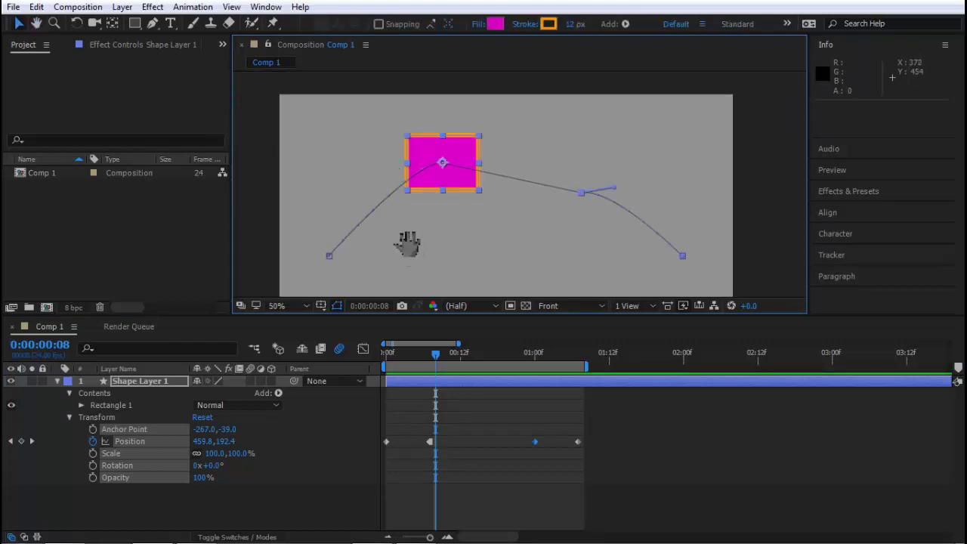
{"action": "left_click_drag", "start_coordinate": [412, 238], "coordinate": [406, 216]}
{"action": "key", "text": "g"}
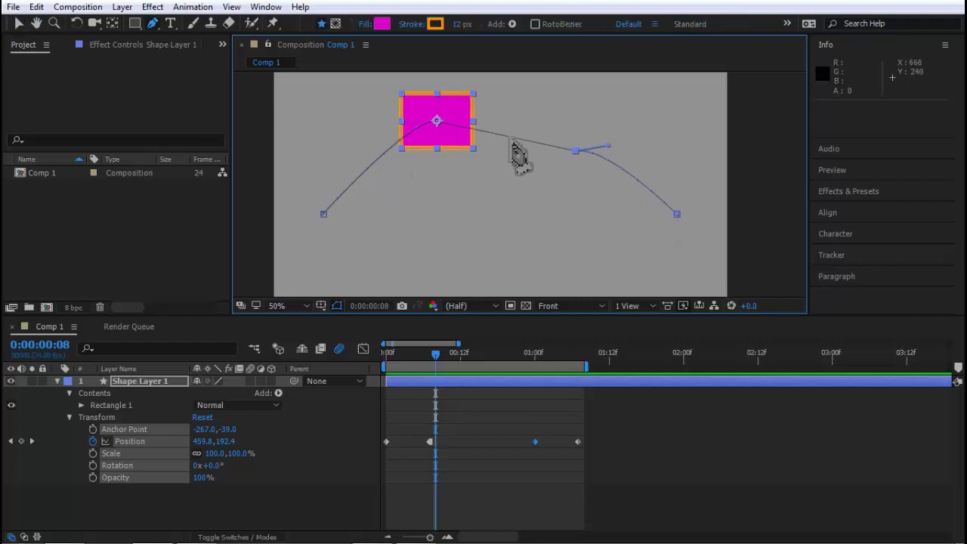
{"action": "left_click", "coordinate": [512, 144]}
{"action": "key", "text": "ctrl+z"}
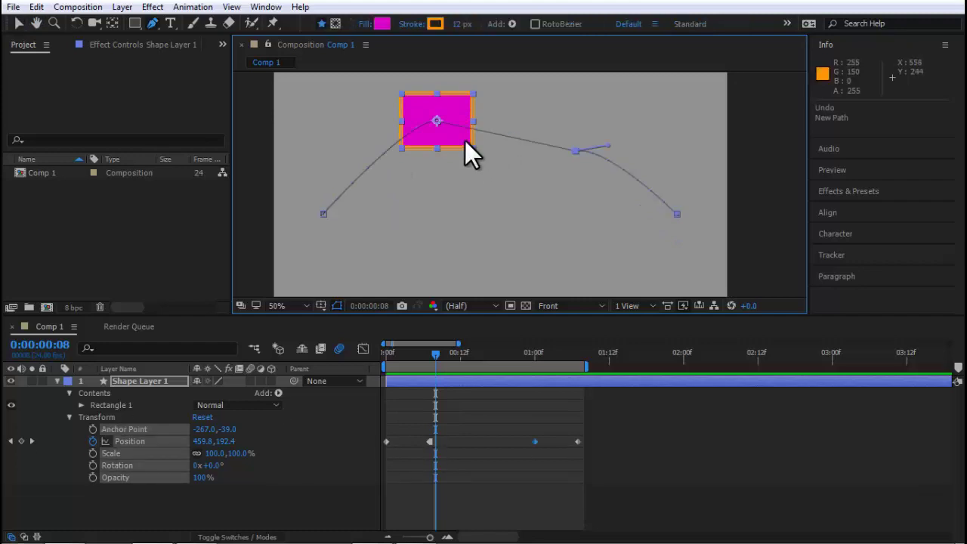
{"action": "left_click", "coordinate": [598, 167]}
{"action": "key", "text": "ctrl+z"}
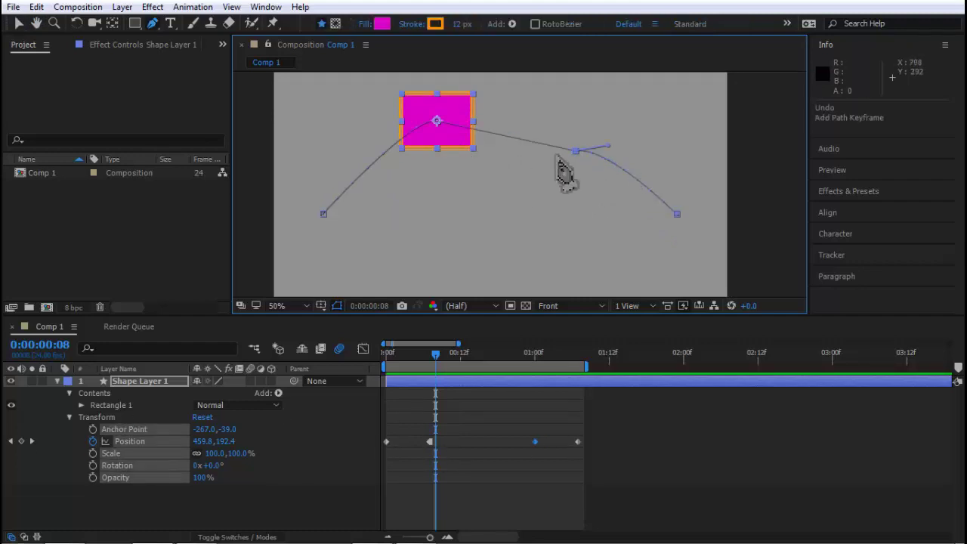
{"action": "left_click", "coordinate": [579, 152]}
With the Selection tool, drag the new vertex into place to bend the path
{"action": "key", "text": "v"}
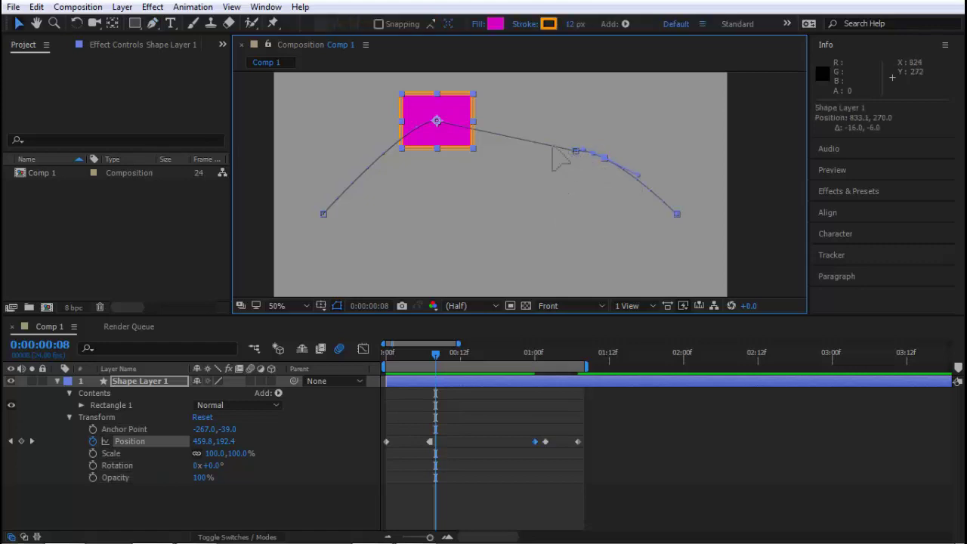
{"action": "mouse_move", "coordinate": [579, 153]}
{"action": "left_mouse_down"}
{"action": "mouse_move", "coordinate": [506, 129]}
{"action": "mouse_move", "coordinate": [505, 156]}
{"action": "left_mouse_up"}
{"action": "left_click_drag", "start_coordinate": [414, 432], "coordinate": [437, 451]}
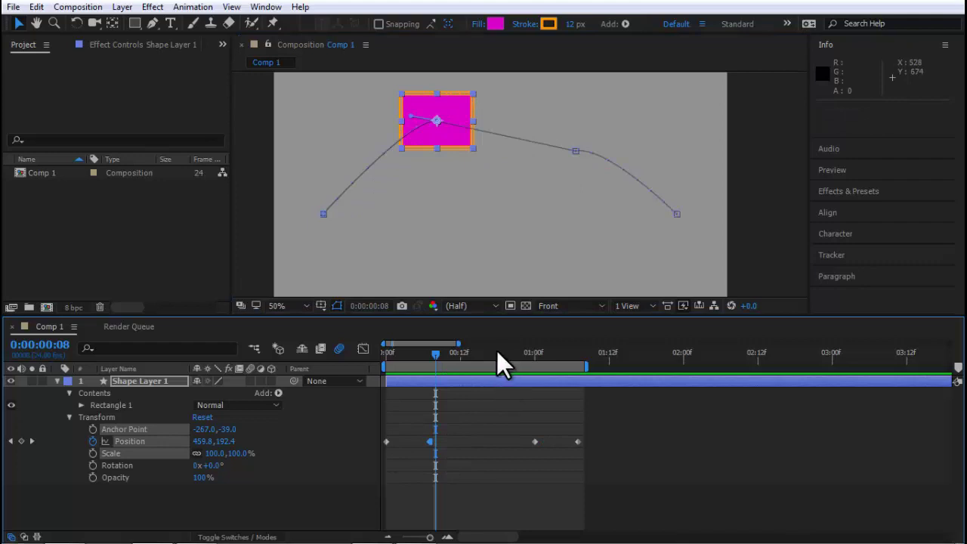
{"action": "left_click_drag", "start_coordinate": [467, 352], "coordinate": [449, 352]}
In the Graph Editor, set all Position keyframes' temporal interpolation to Linear
{"action": "left_click", "coordinate": [363, 349]}
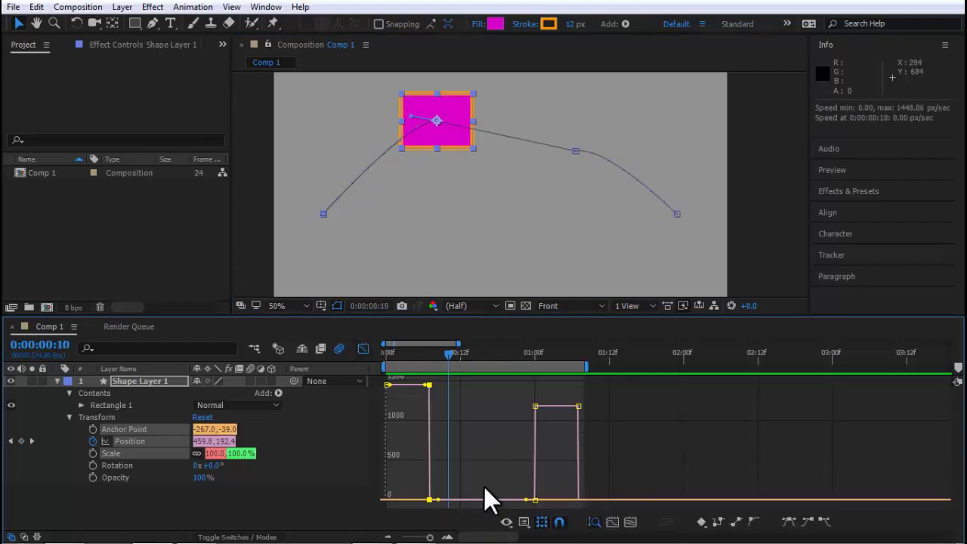
{"action": "left_click_drag", "start_coordinate": [545, 394], "coordinate": [427, 496]}
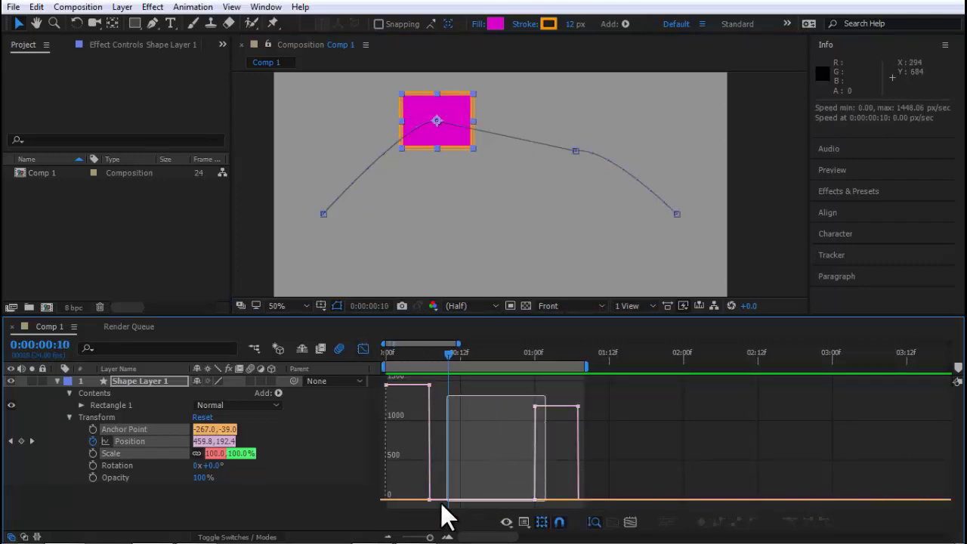
{"action": "right_click", "coordinate": [703, 523]}
{"action": "left_click", "coordinate": [318, 135]}
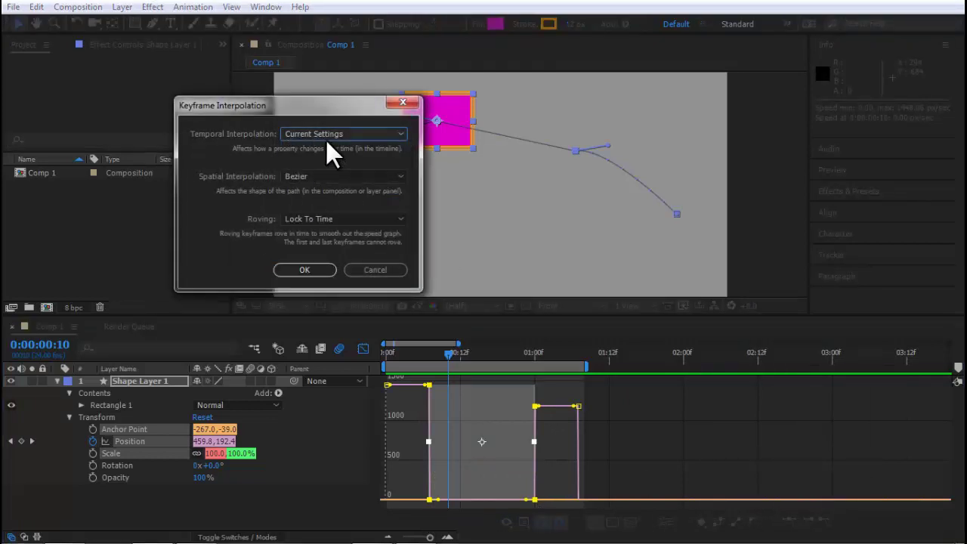
{"action": "left_click", "coordinate": [325, 137]}
{"action": "left_click", "coordinate": [326, 172]}
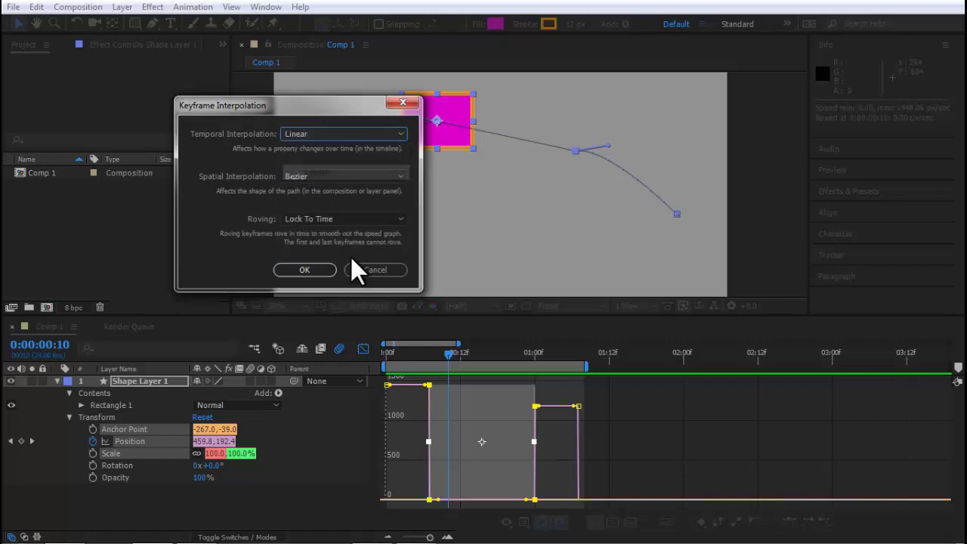
{"action": "left_click", "coordinate": [316, 267]}
Try Hold temporal interpolation on the keyframes, then undo it and return to the layer bar view
{"action": "left_click", "coordinate": [612, 457]}
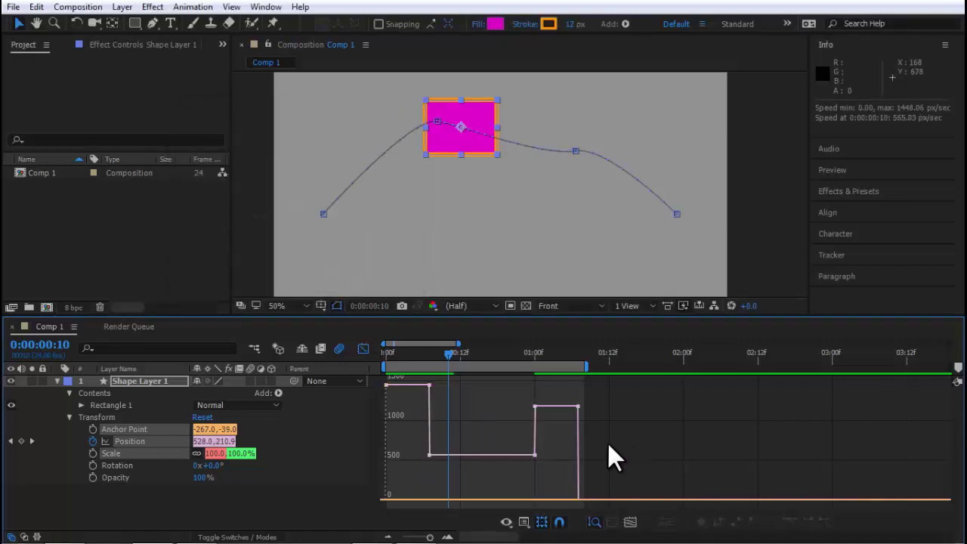
{"action": "left_click", "coordinate": [431, 398]}
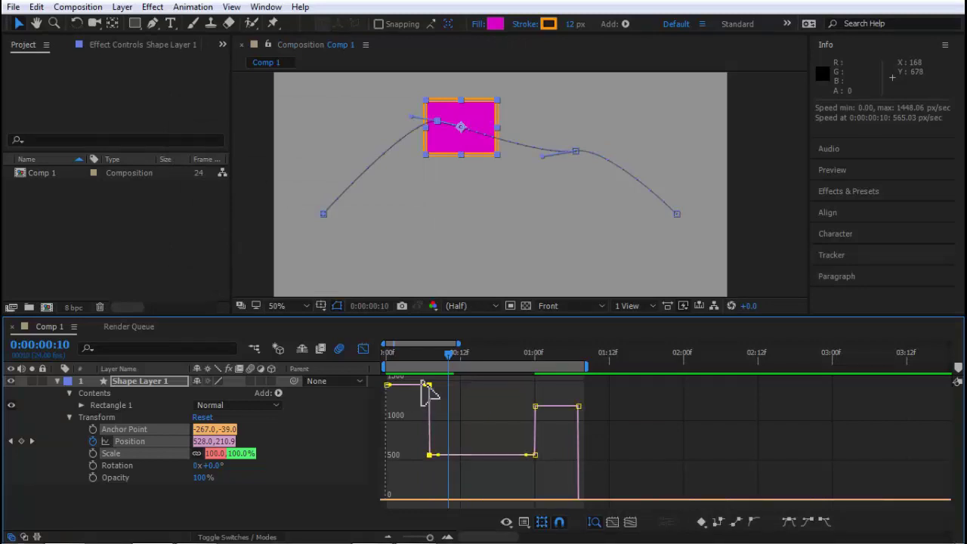
{"action": "left_click", "coordinate": [699, 521]}
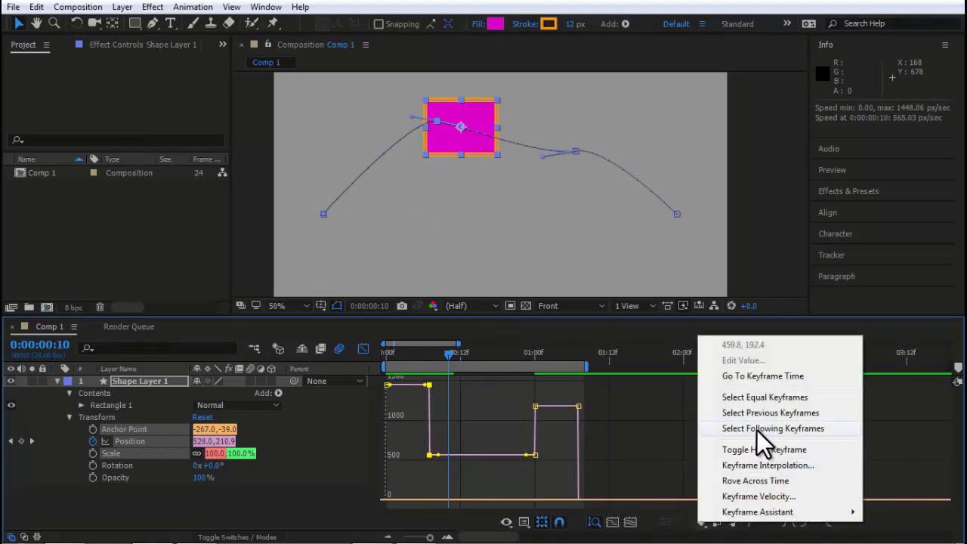
{"action": "left_click", "coordinate": [755, 465]}
{"action": "left_click", "coordinate": [314, 133]}
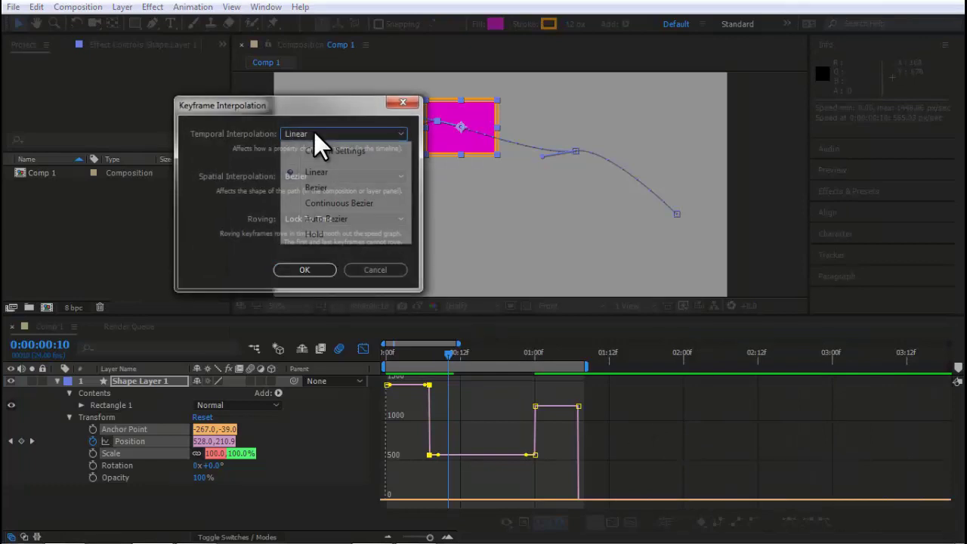
{"action": "left_click", "coordinate": [320, 235]}
{"action": "left_click", "coordinate": [308, 270]}
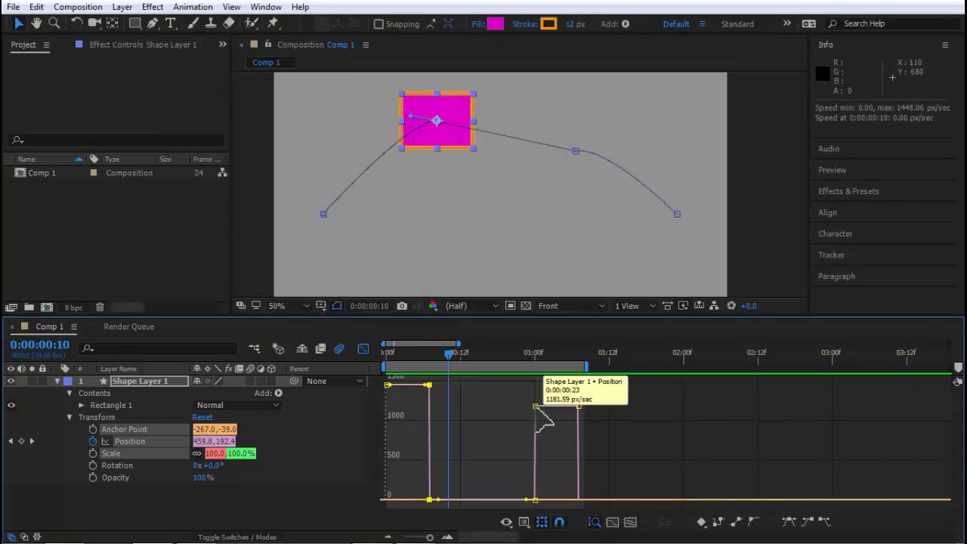
{"action": "left_click_drag", "start_coordinate": [449, 355], "coordinate": [428, 355]}
{"action": "key", "text": "ctrl+z"}
{"action": "key", "text": "shift+F3"}
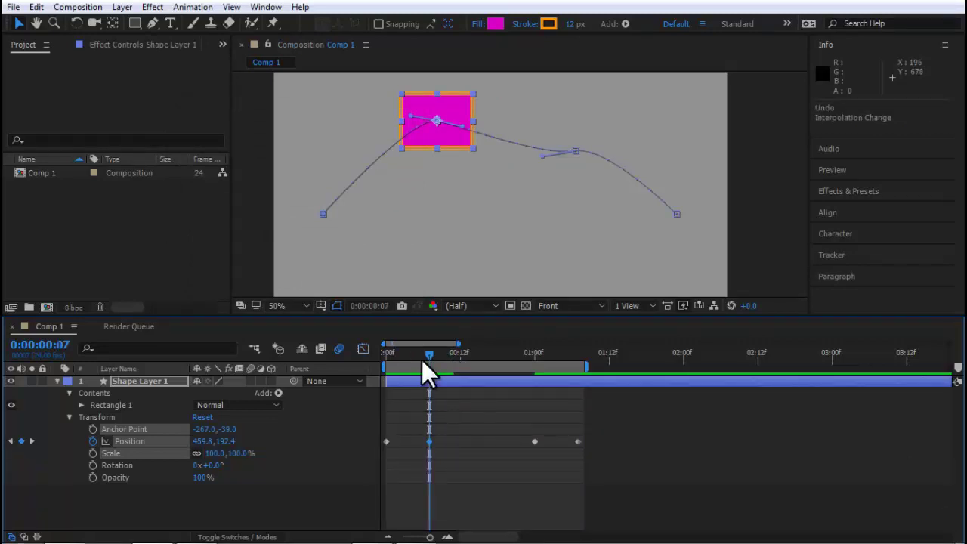
Toggle Hold on the frame-7 Position keyframe, scrub to check, then select the 01:00 keyframe
{"action": "right_click", "coordinate": [428, 441]}
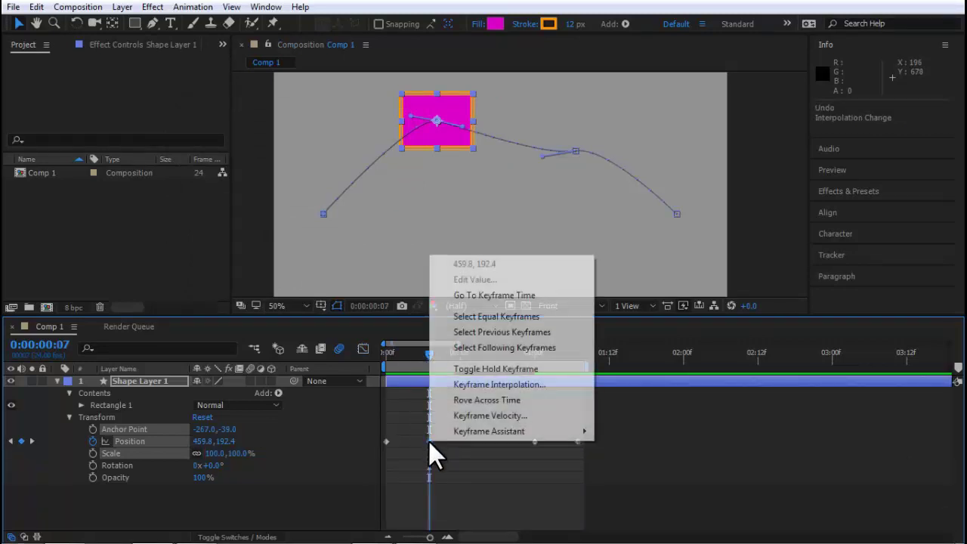
{"action": "left_click", "coordinate": [495, 369]}
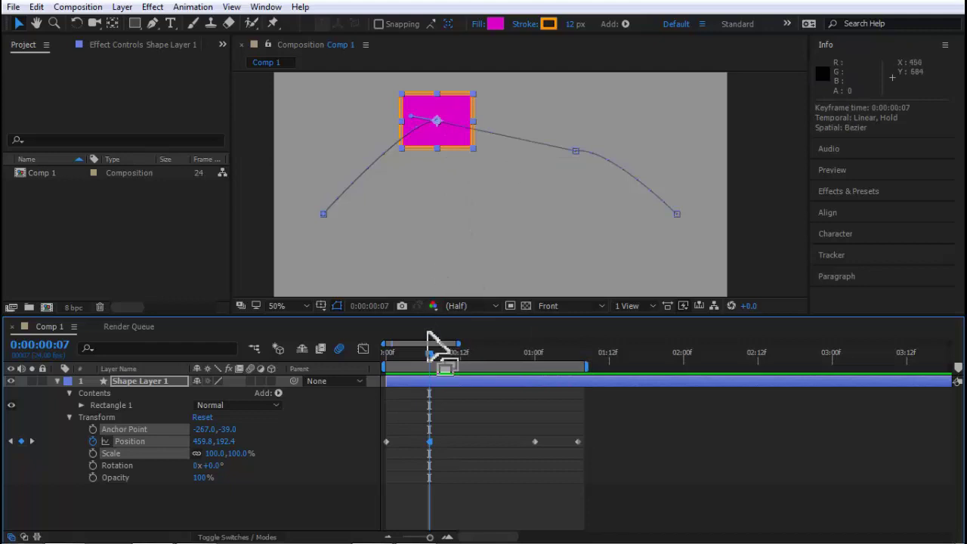
{"action": "left_click_drag", "start_coordinate": [499, 373], "coordinate": [434, 389]}
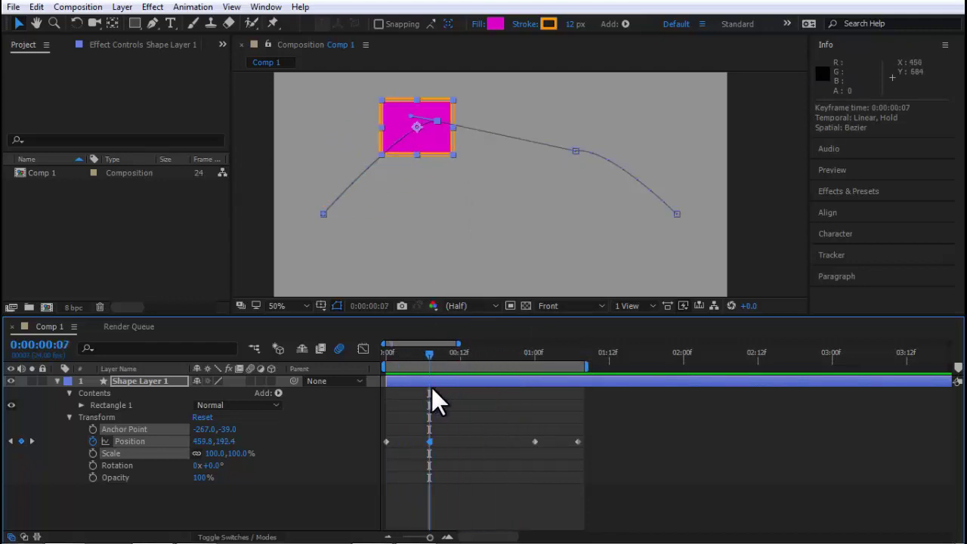
{"action": "left_click", "coordinate": [430, 438]}
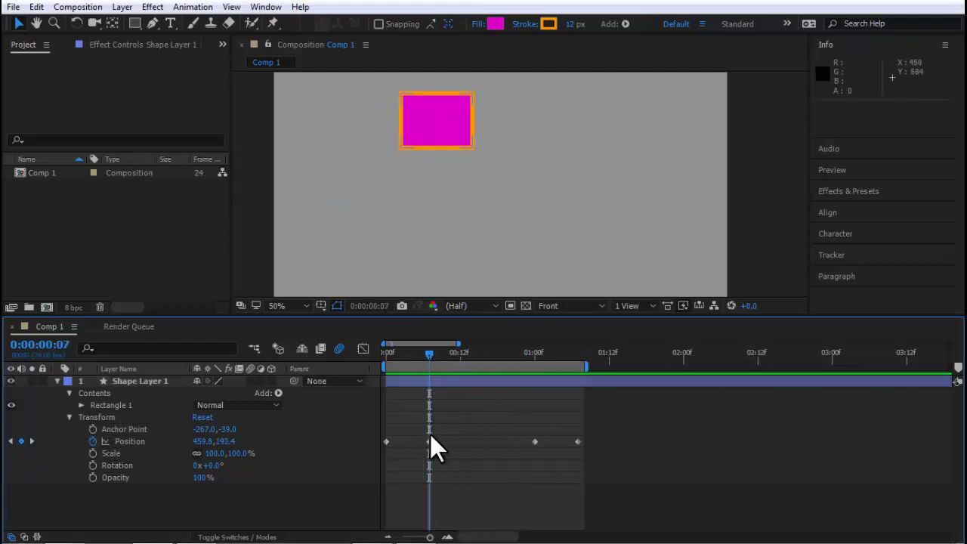
{"action": "left_click_drag", "start_coordinate": [512, 411], "coordinate": [544, 466]}
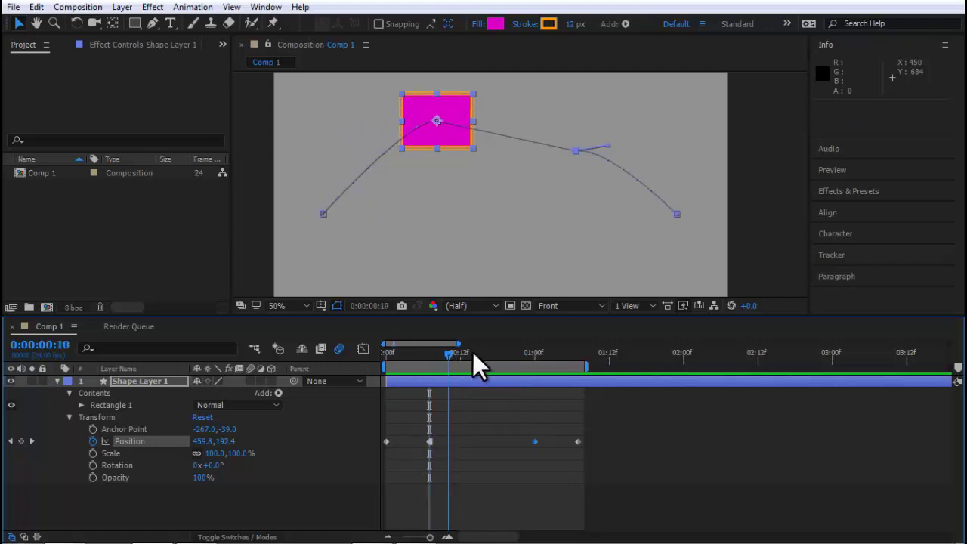
{"action": "key", "text": "Home"}
{"action": "key", "text": "shift+F3"}
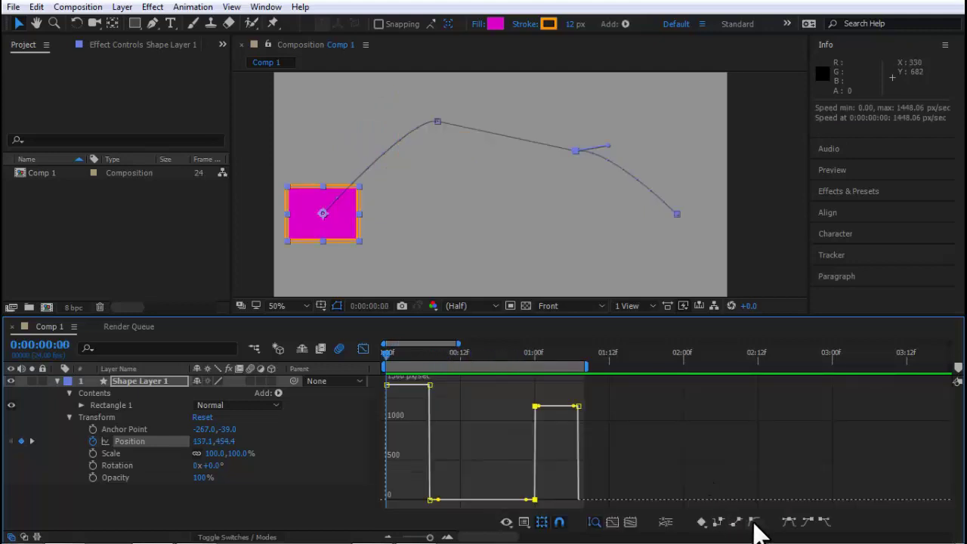
Switch the 01:00 Position keyframe repeatedly among Auto Bezier, Linear and Hold using the Graph Editor buttons
{"action": "left_click_drag", "start_coordinate": [479, 414], "coordinate": [559, 521]}
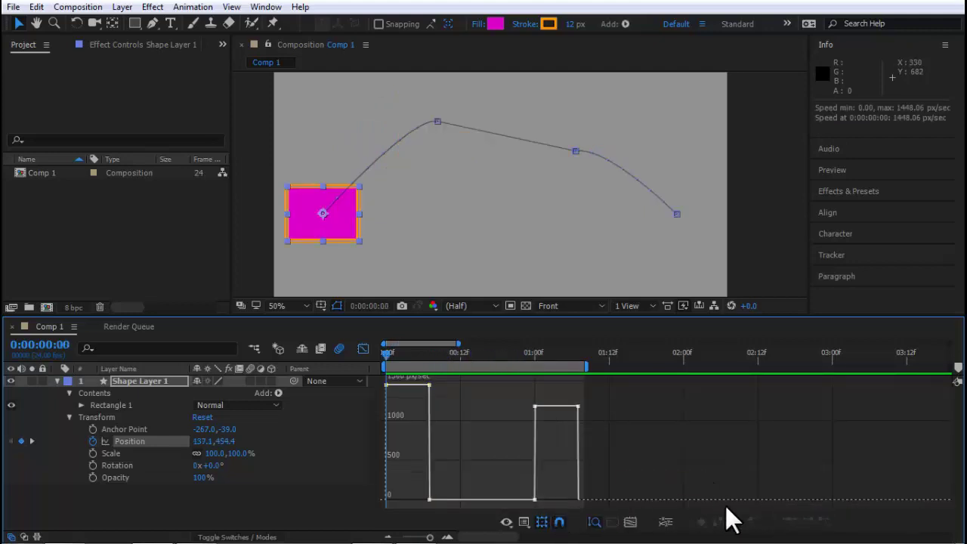
{"action": "left_click", "coordinate": [535, 500]}
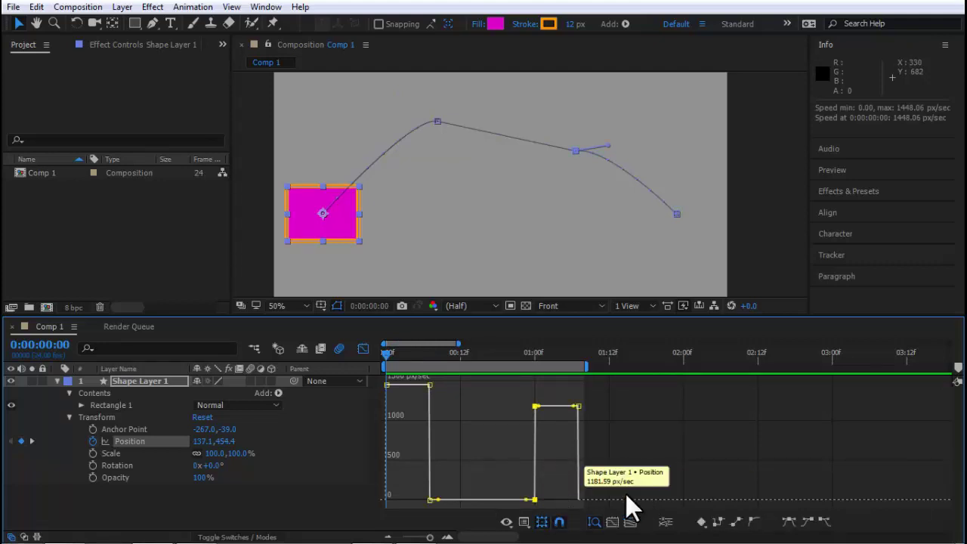
{"action": "left_click", "coordinate": [750, 520]}
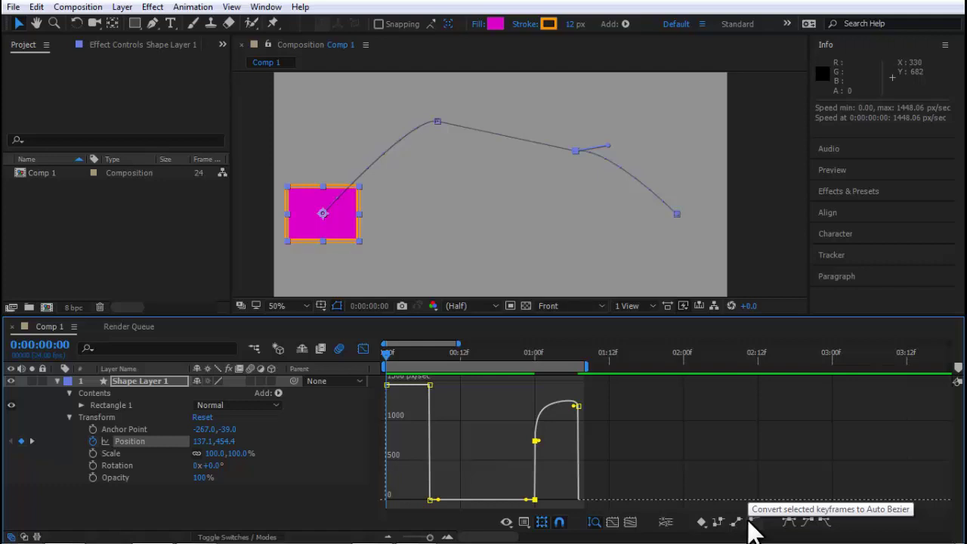
{"action": "left_click", "coordinate": [737, 521]}
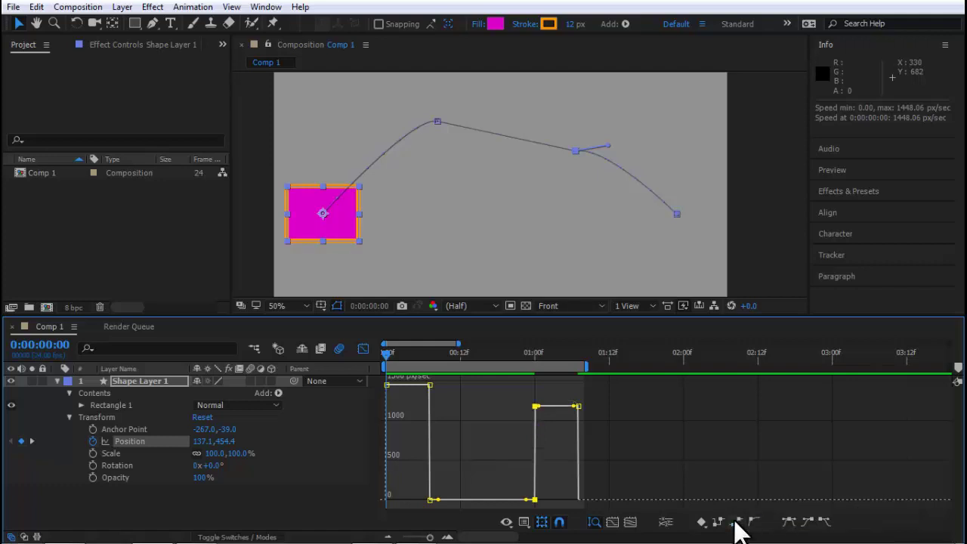
{"action": "left_click", "coordinate": [749, 521]}
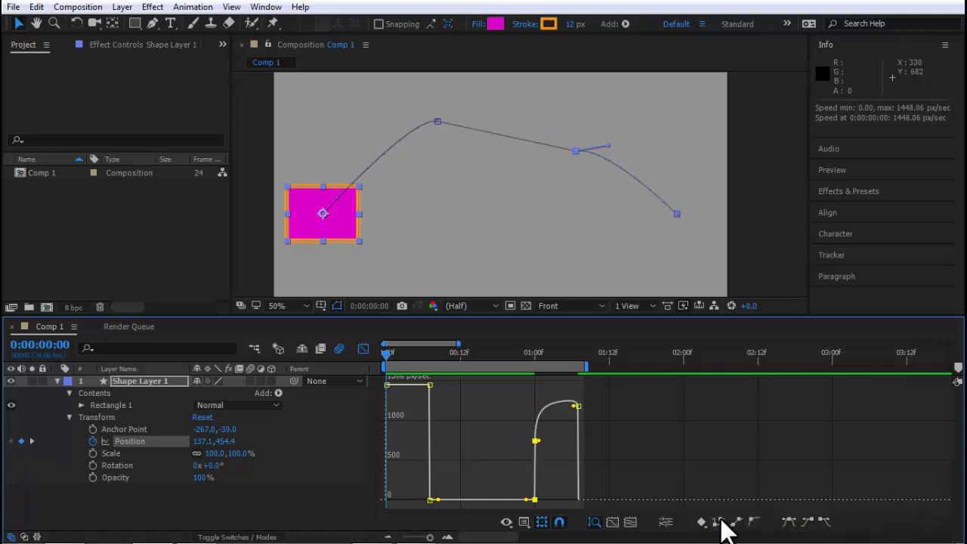
{"action": "left_click", "coordinate": [718, 521]}
{"action": "left_click", "coordinate": [758, 521]}
{"action": "left_click", "coordinate": [718, 522]}
{"action": "left_click", "coordinate": [736, 521]}
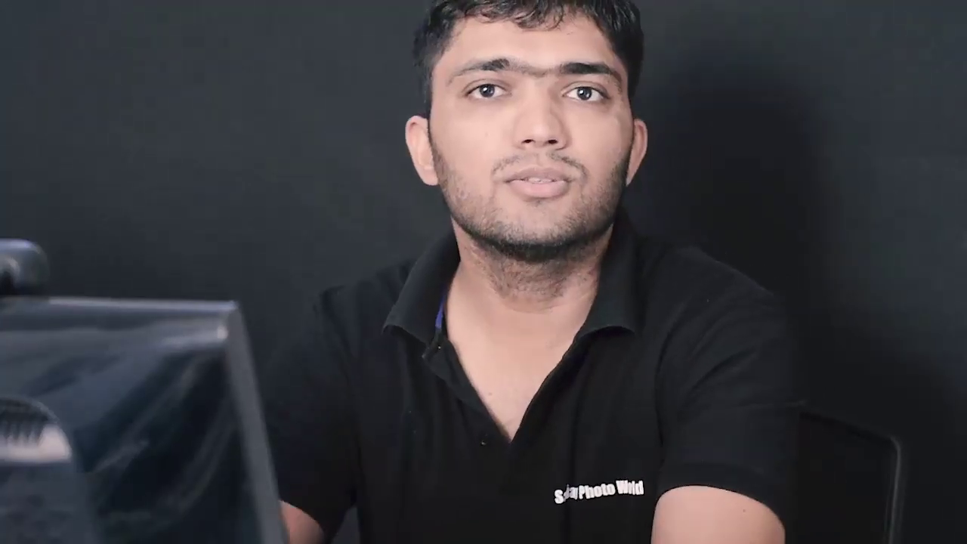